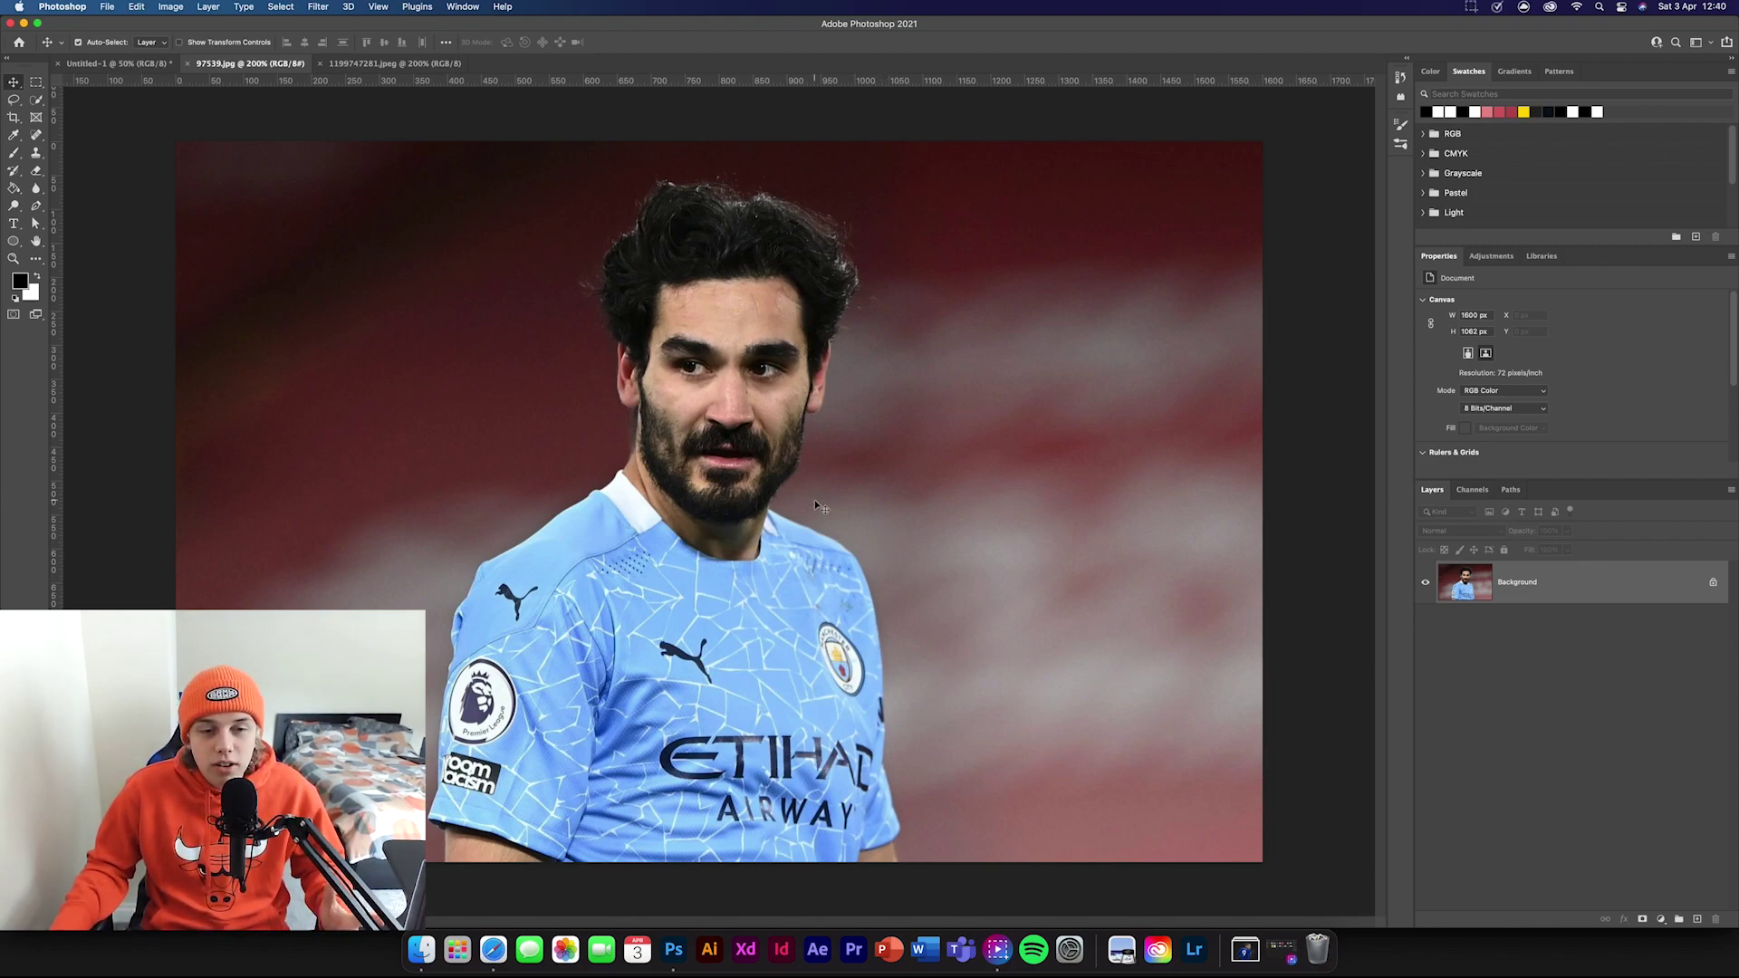
- Unlock the Background photo into Layer 0 and duplicate it as Layer 0 copy
{"action": "left_click", "coordinate": [1713, 584]}
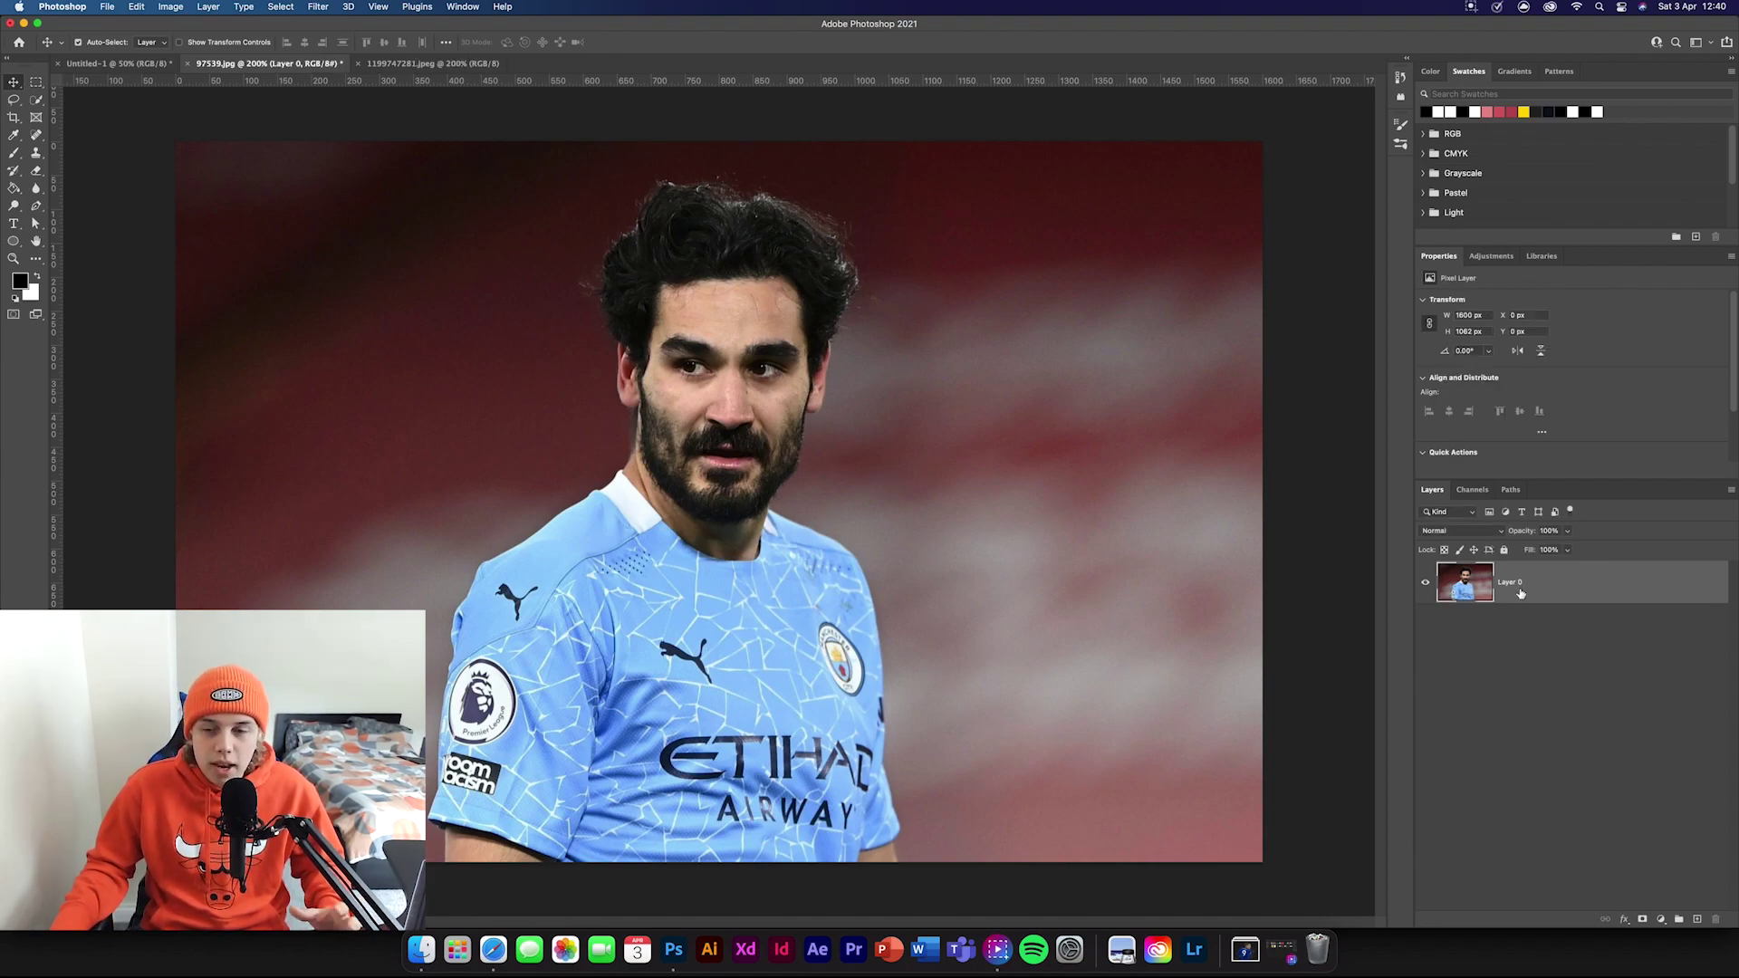
{"action": "key", "text": "super+slash"}
{"action": "left_click", "coordinate": [1713, 586]}
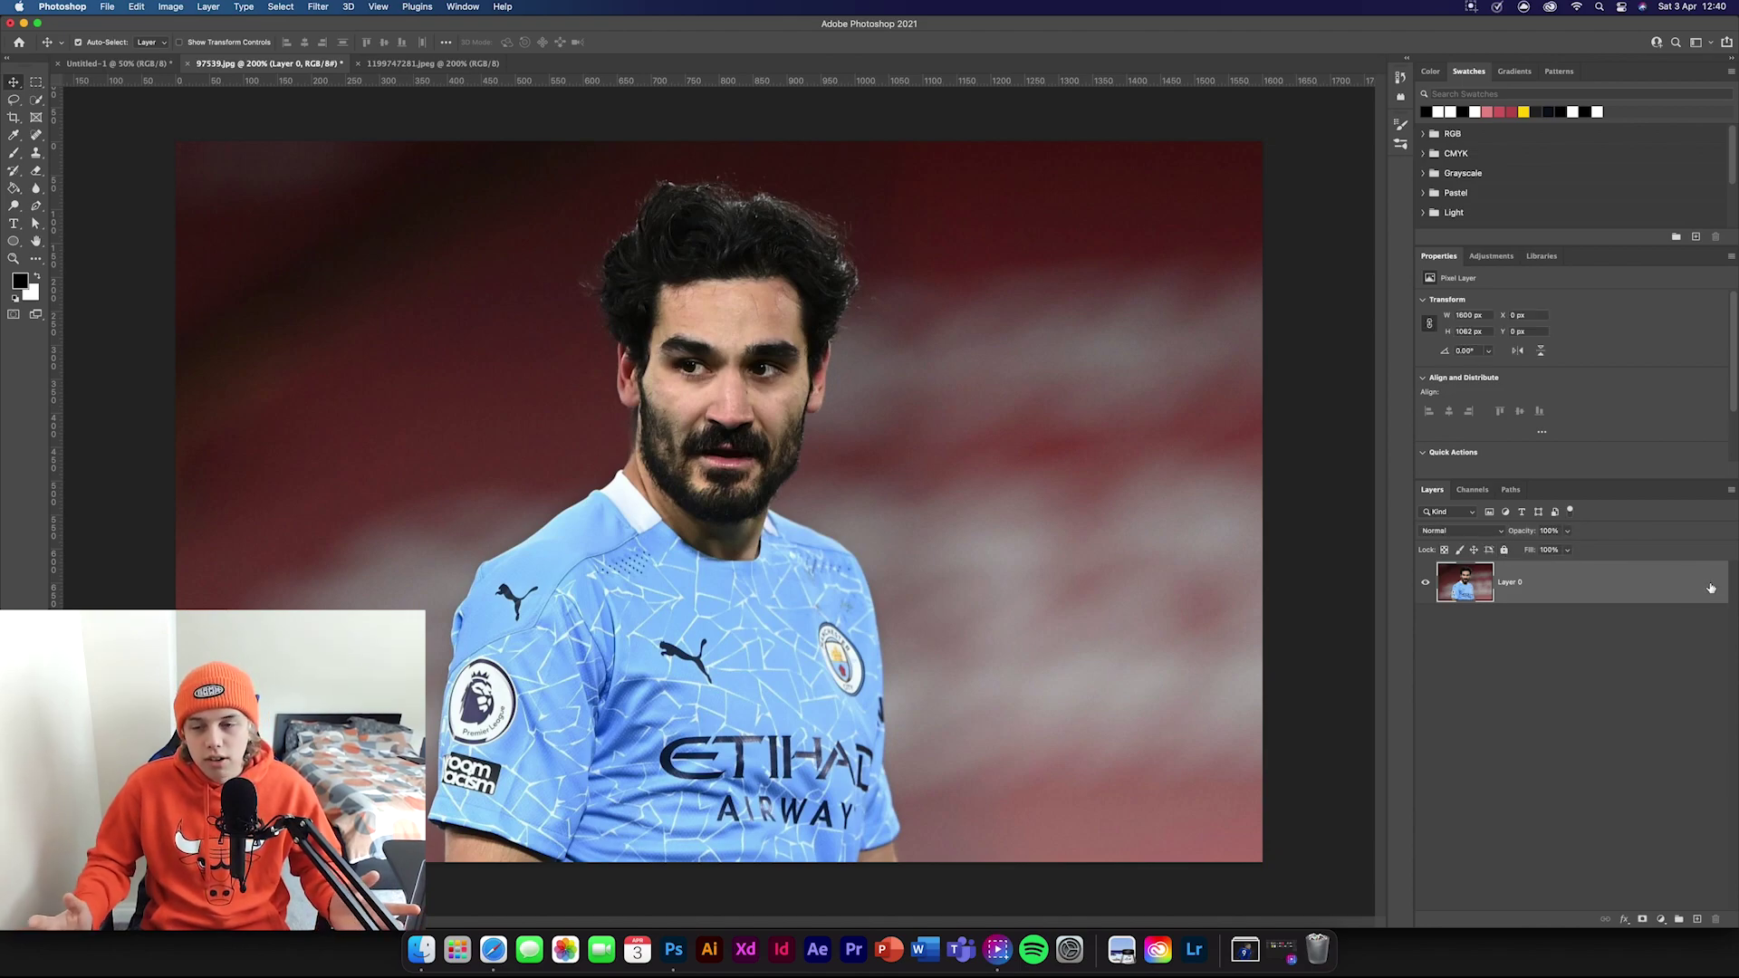
{"action": "key", "text": "super+j"}
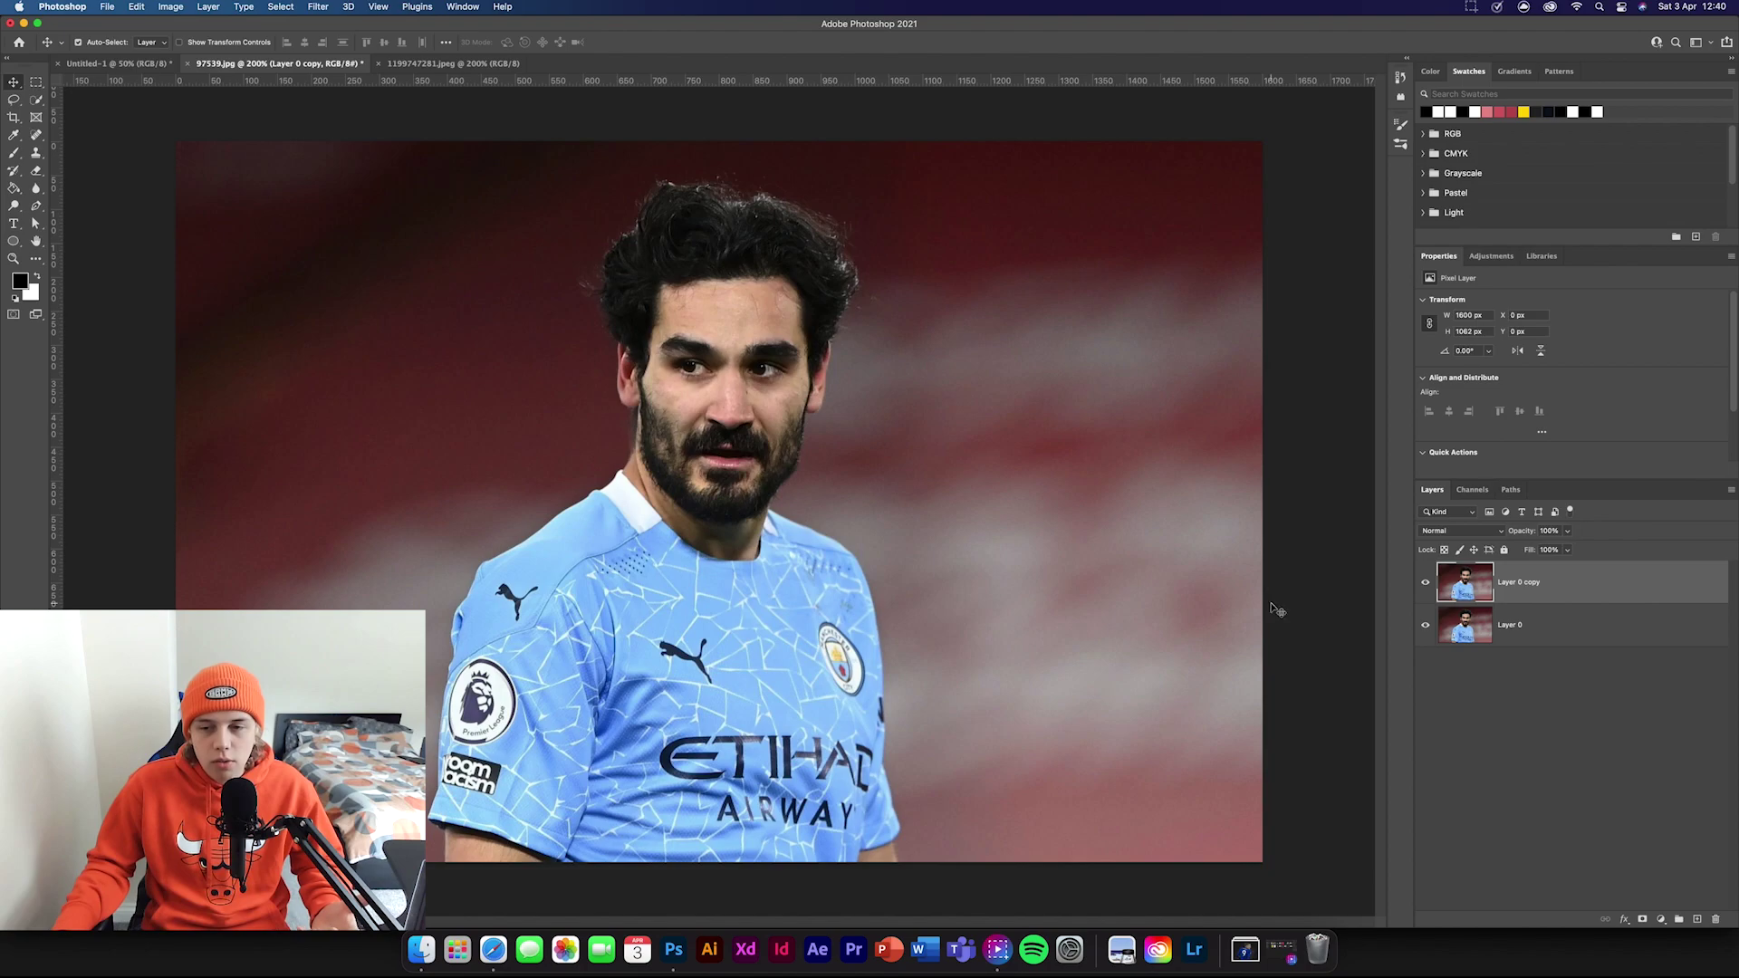
{"action": "left_click", "coordinate": [319, 7]}
- Apply a High Pass filter to Layer 0 copy, turning it into grey edge detail
{"action": "mouse_move", "coordinate": [415, 291]}
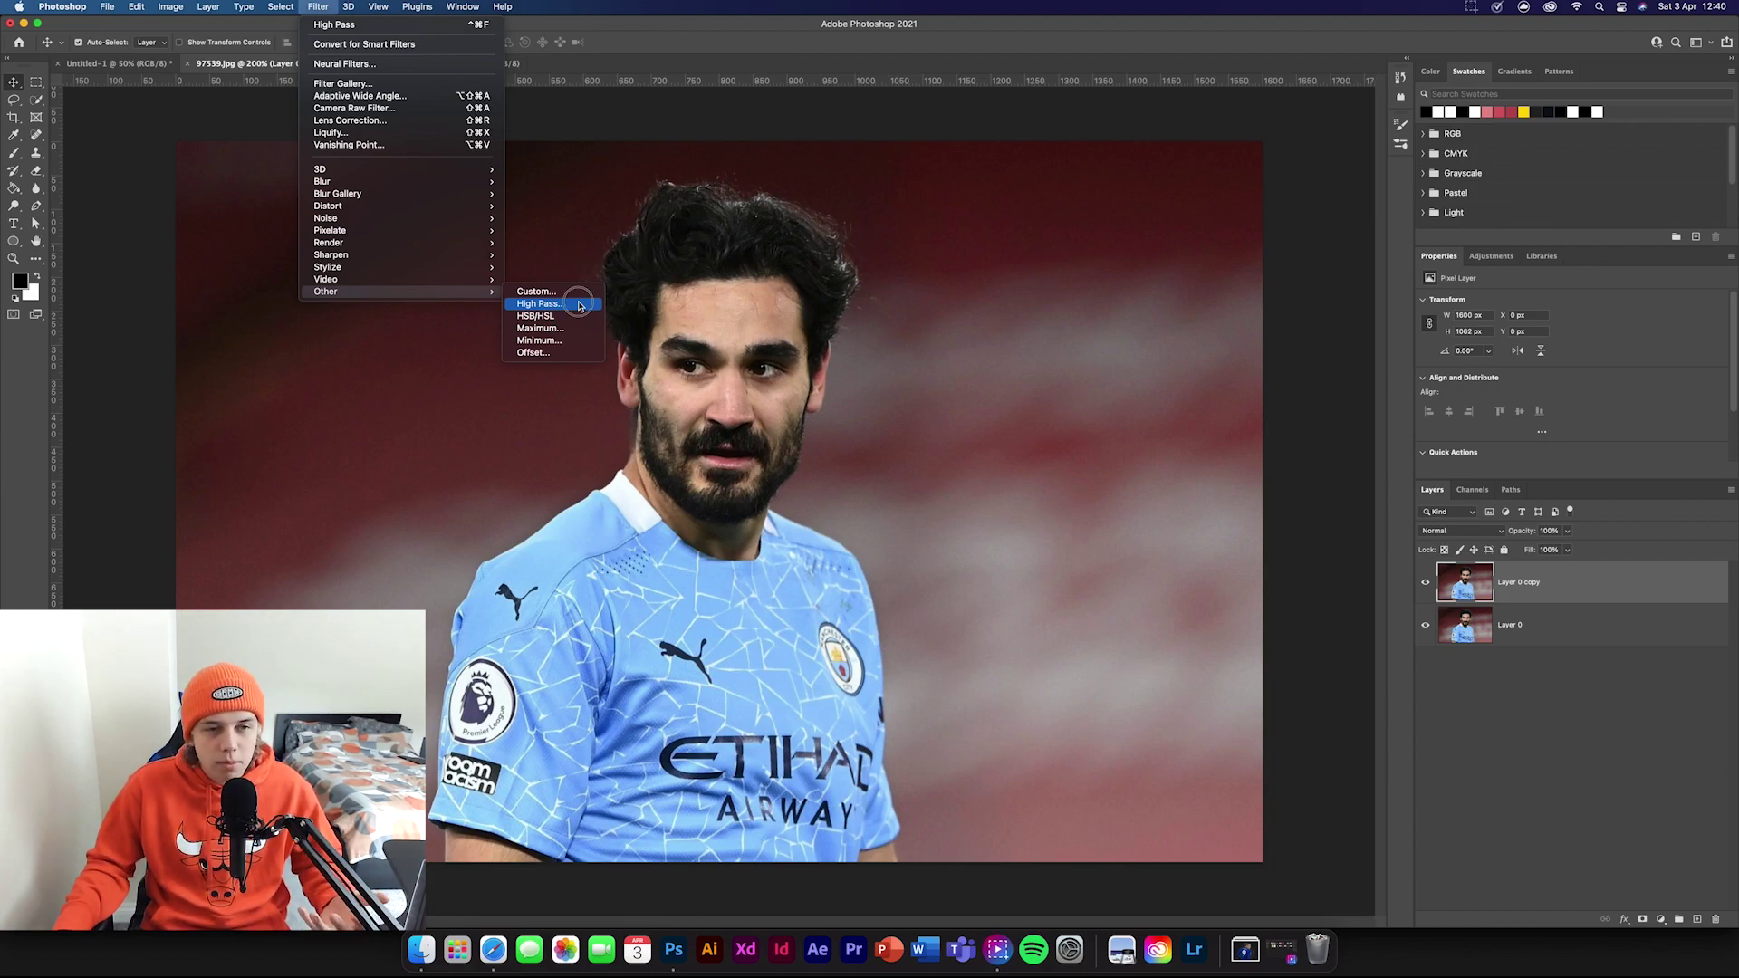
{"action": "left_click", "coordinate": [581, 306]}
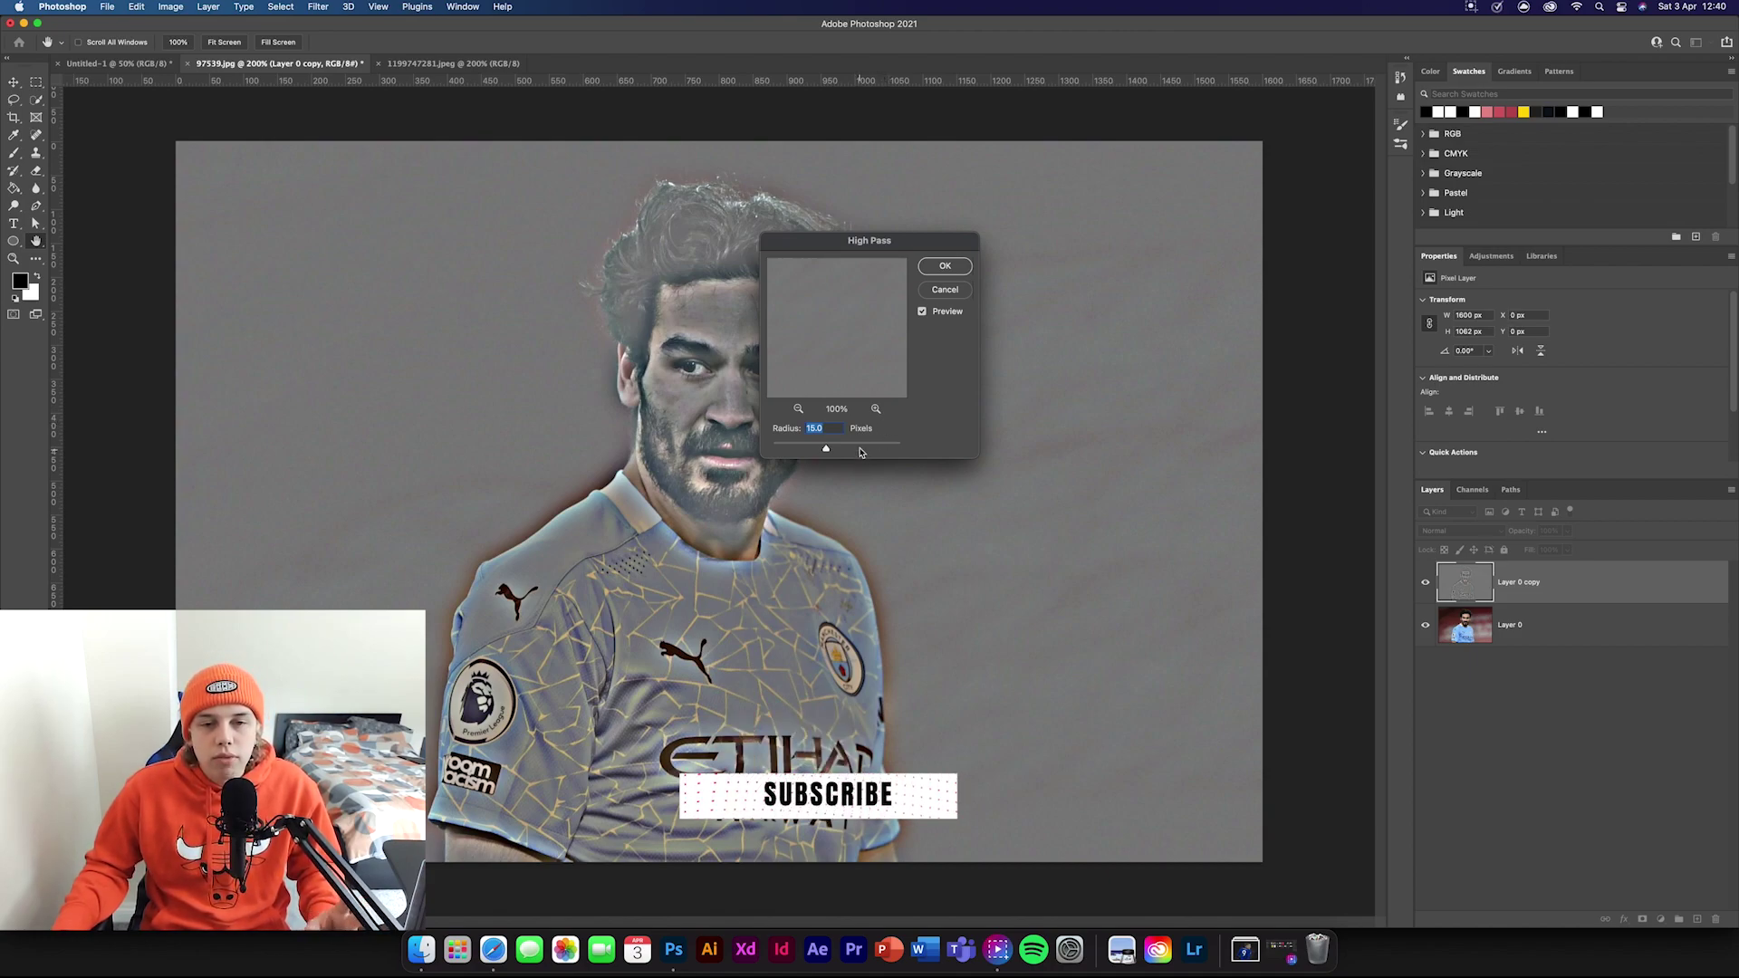
{"action": "left_click", "coordinate": [946, 266]}
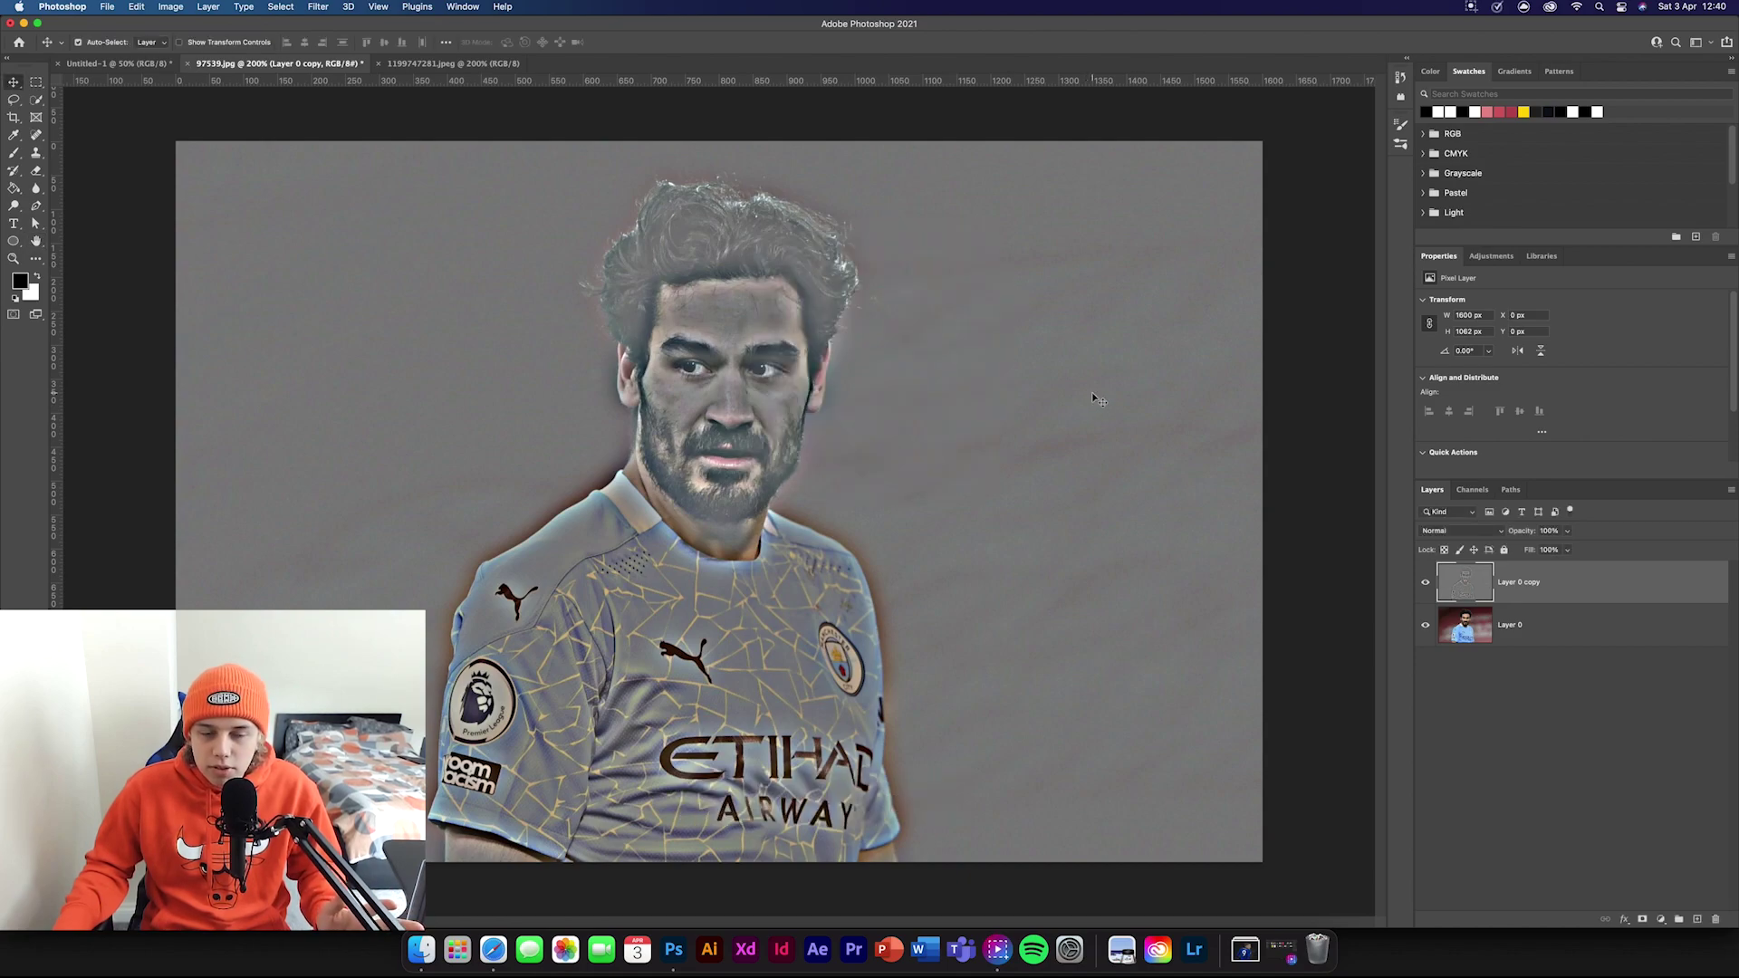
{"action": "left_click", "coordinate": [1464, 534]}
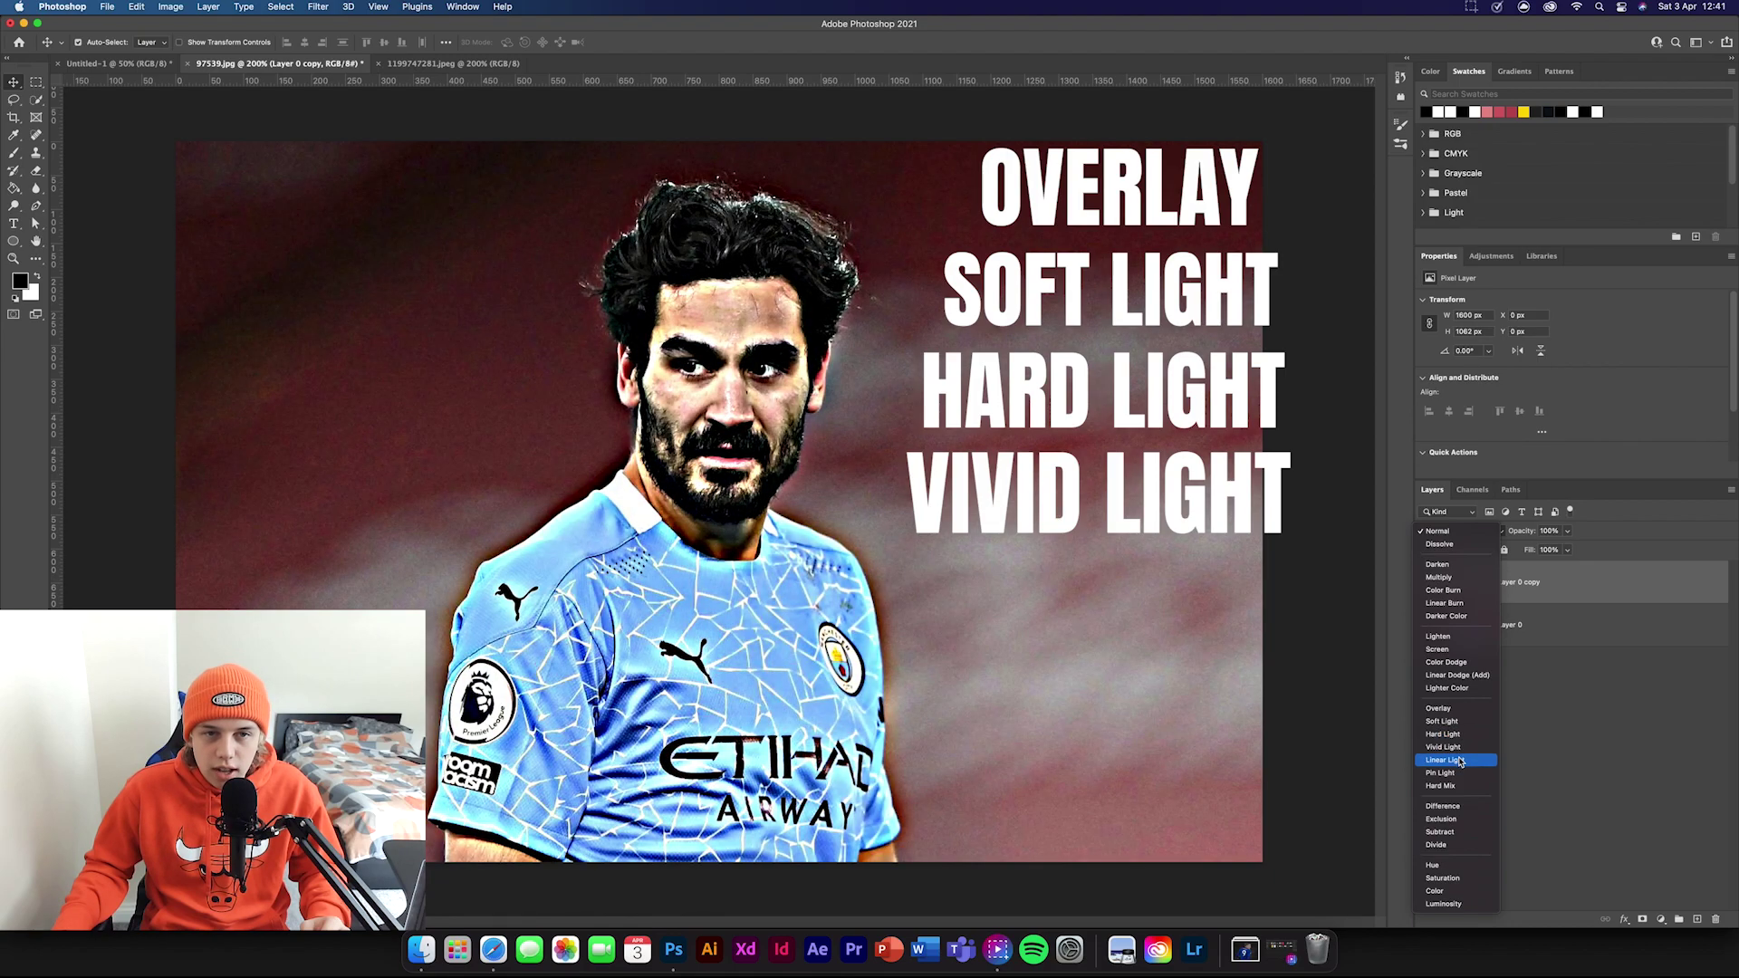
- Set Layer 0 copy to Soft Light and toggle its visibility to compare the sharpening
{"action": "left_click", "coordinate": [1453, 723]}
{"action": "left_click", "coordinate": [1427, 584]}
{"action": "left_click", "coordinate": [1427, 585]}
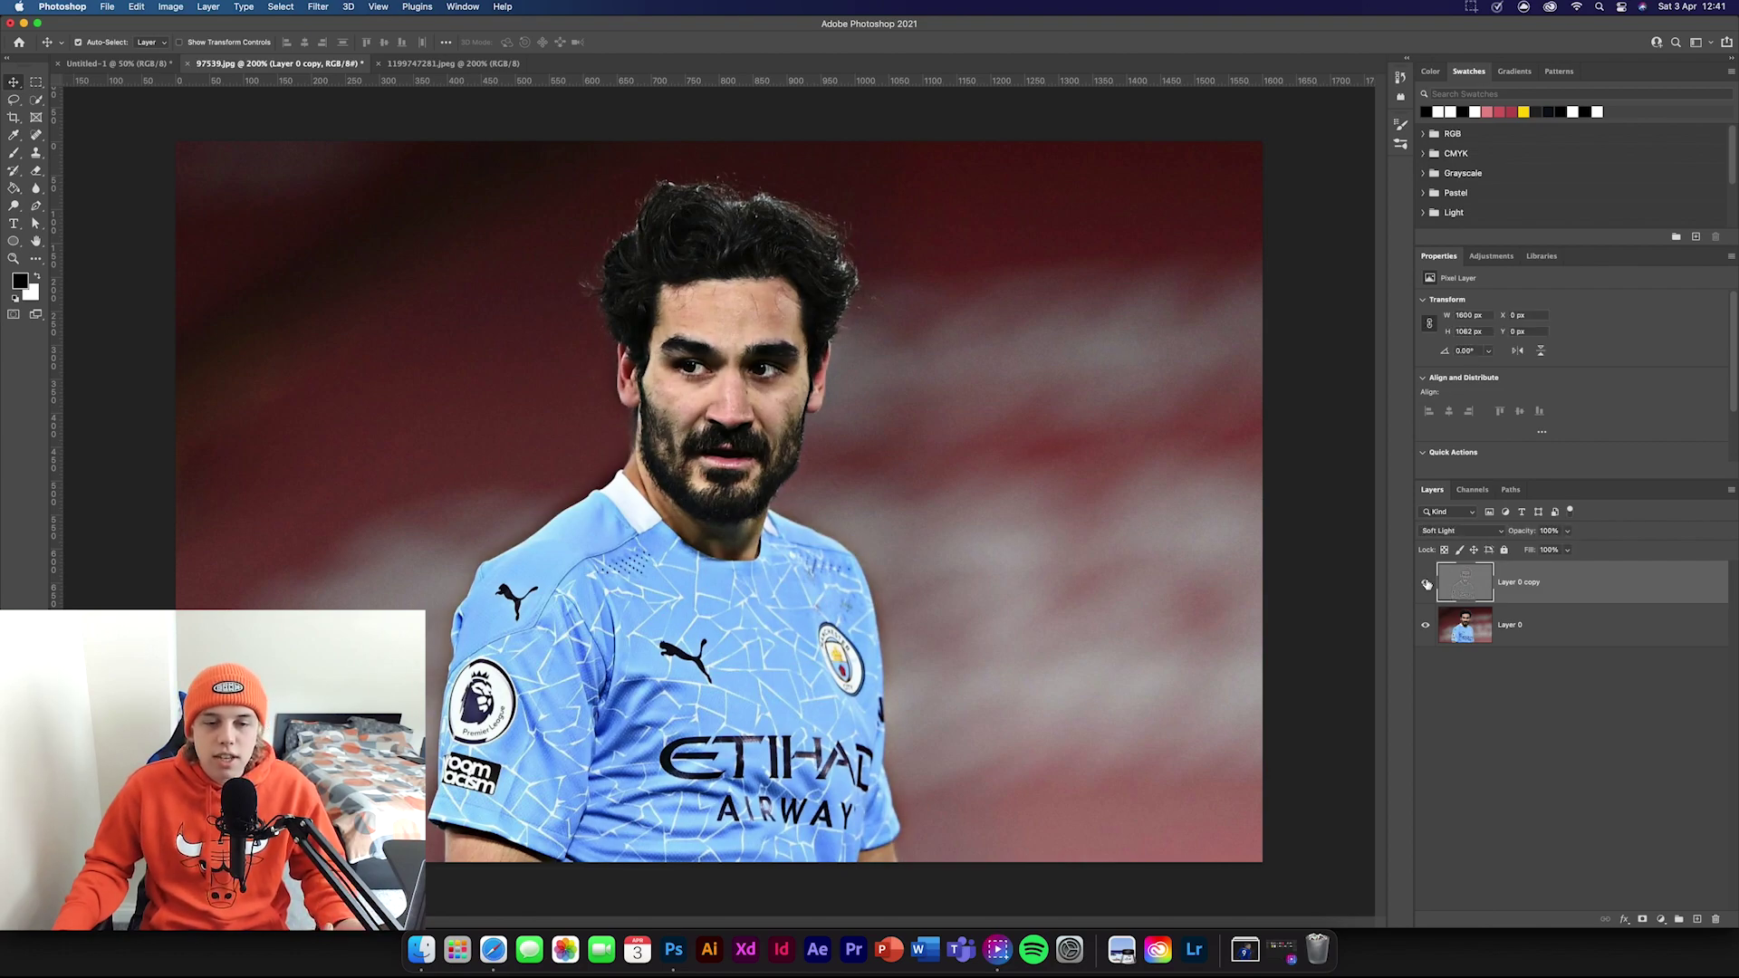
{"action": "left_click", "coordinate": [1427, 585]}
{"action": "left_click", "coordinate": [1427, 584]}
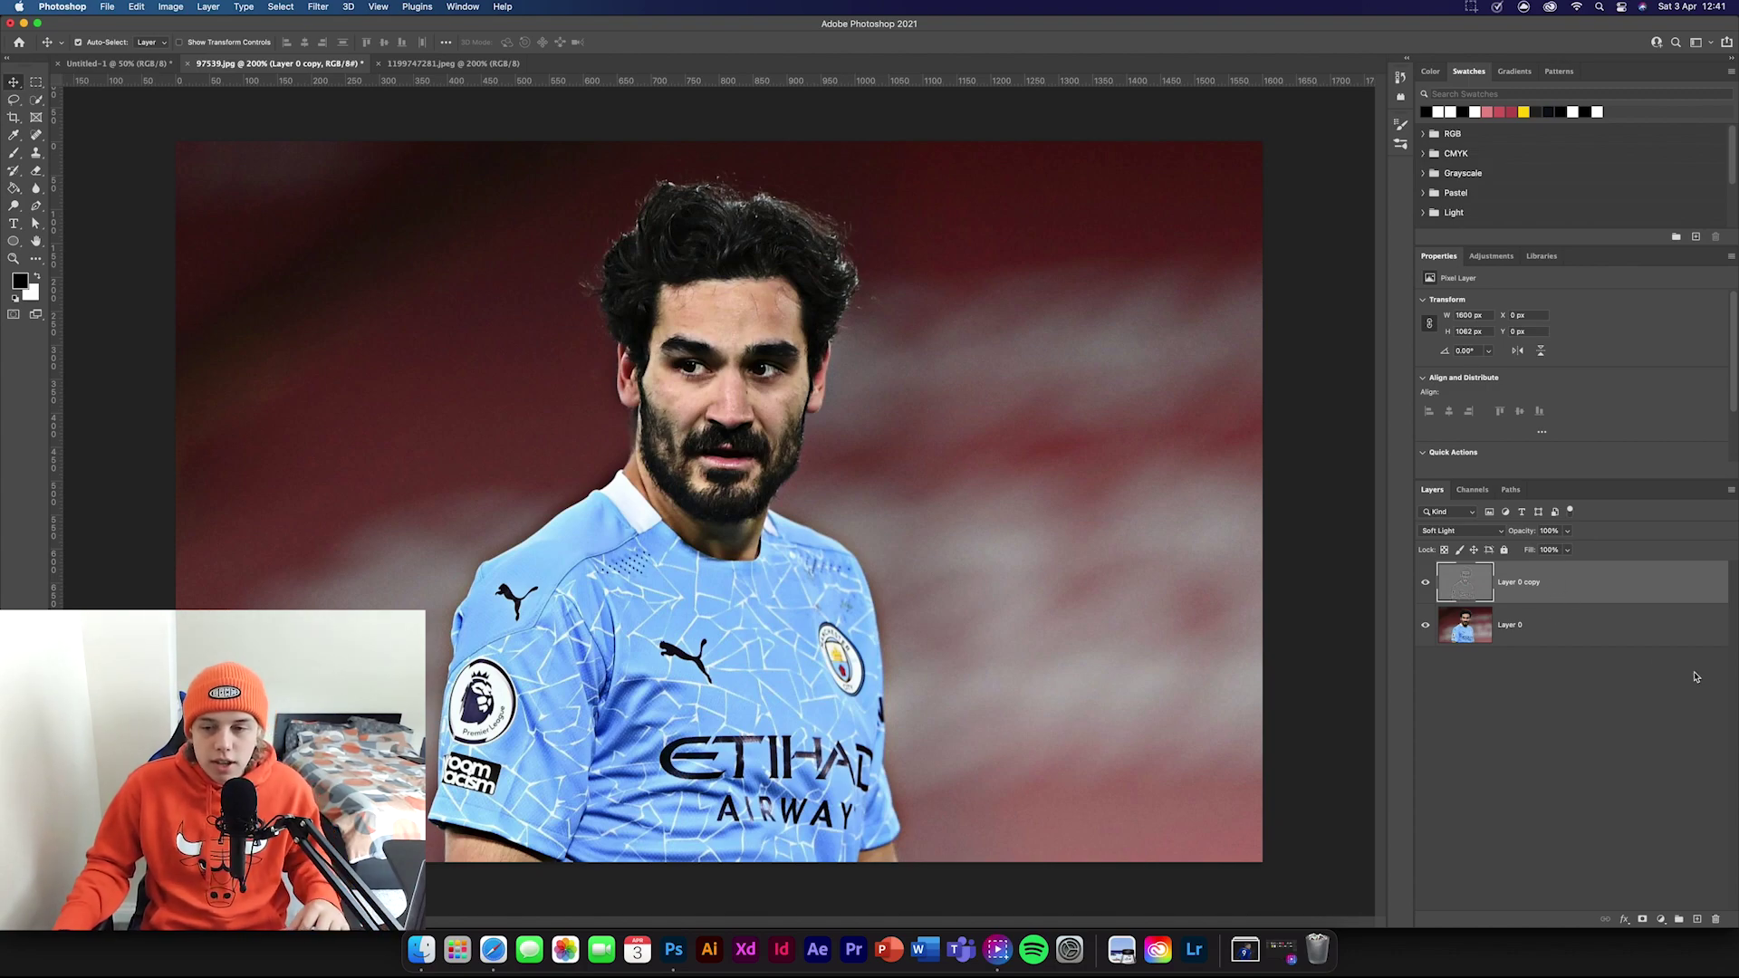
- Merge Layer 0 and Layer 0 copy into a single layer
{"action": "left_click", "coordinate": [1620, 632], "text": "shift"}
{"action": "right_click", "coordinate": [1616, 630]}
{"action": "left_click", "coordinate": [1474, 714]}
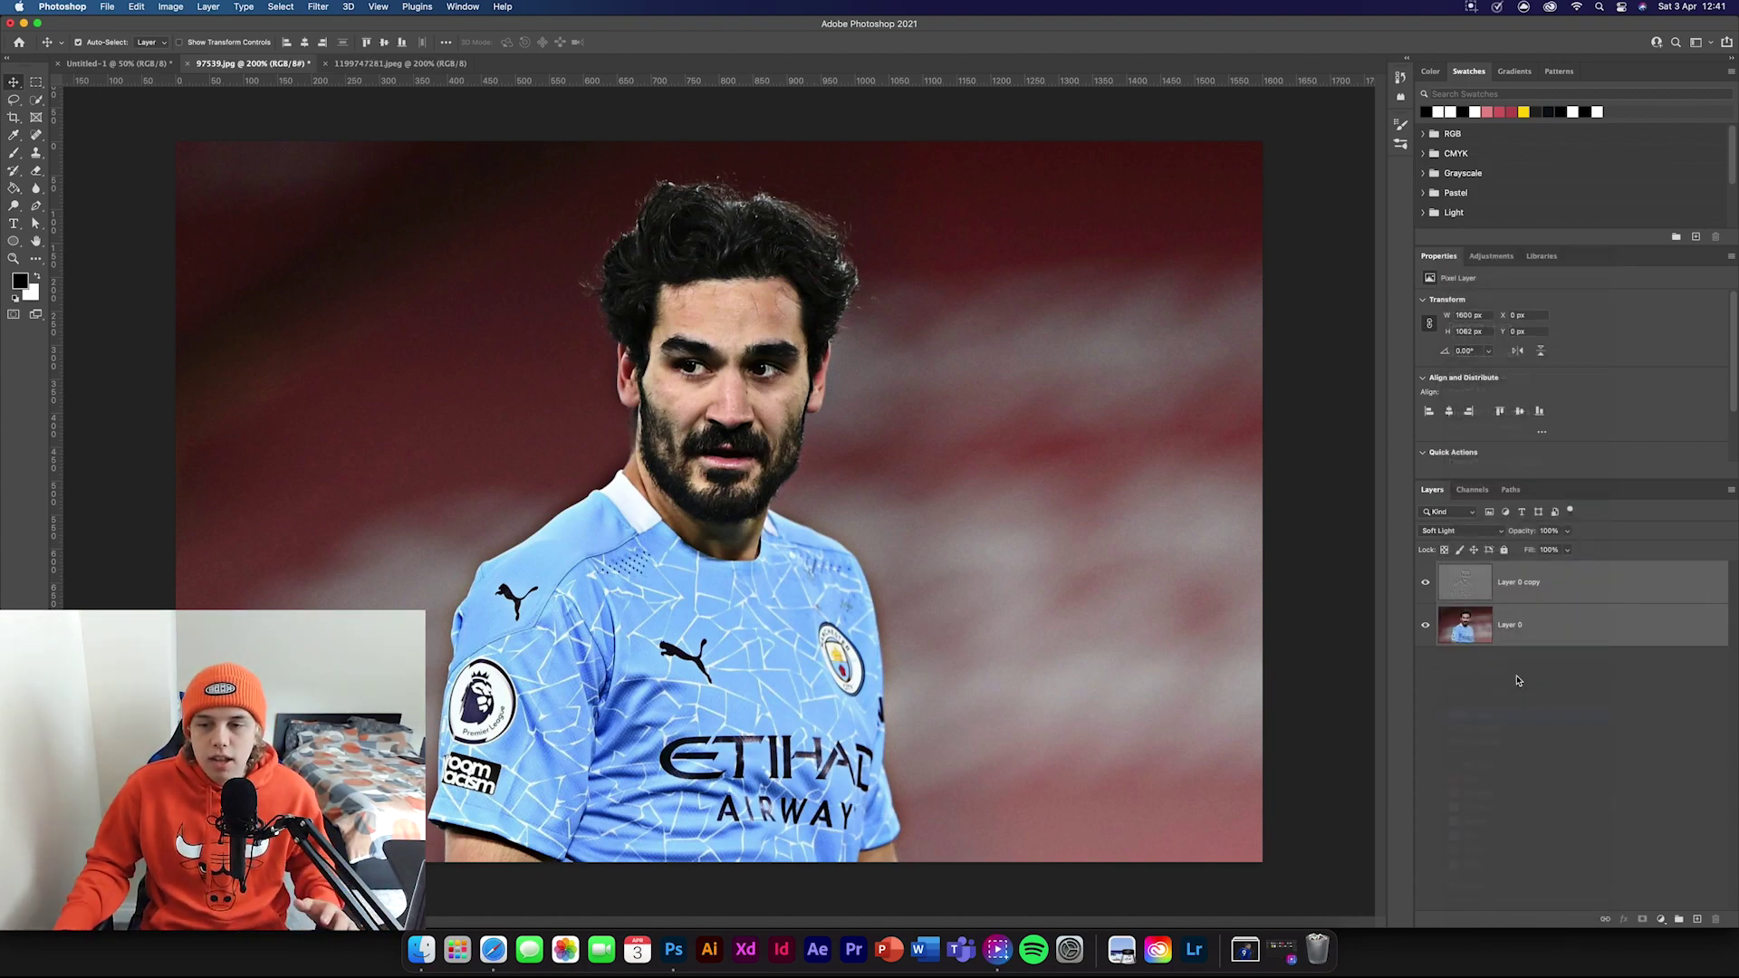
- Convert the merged Layer 0 copy into an embedded smart object
{"action": "right_click", "coordinate": [1591, 586]}
{"action": "left_click", "coordinate": [1523, 460]}
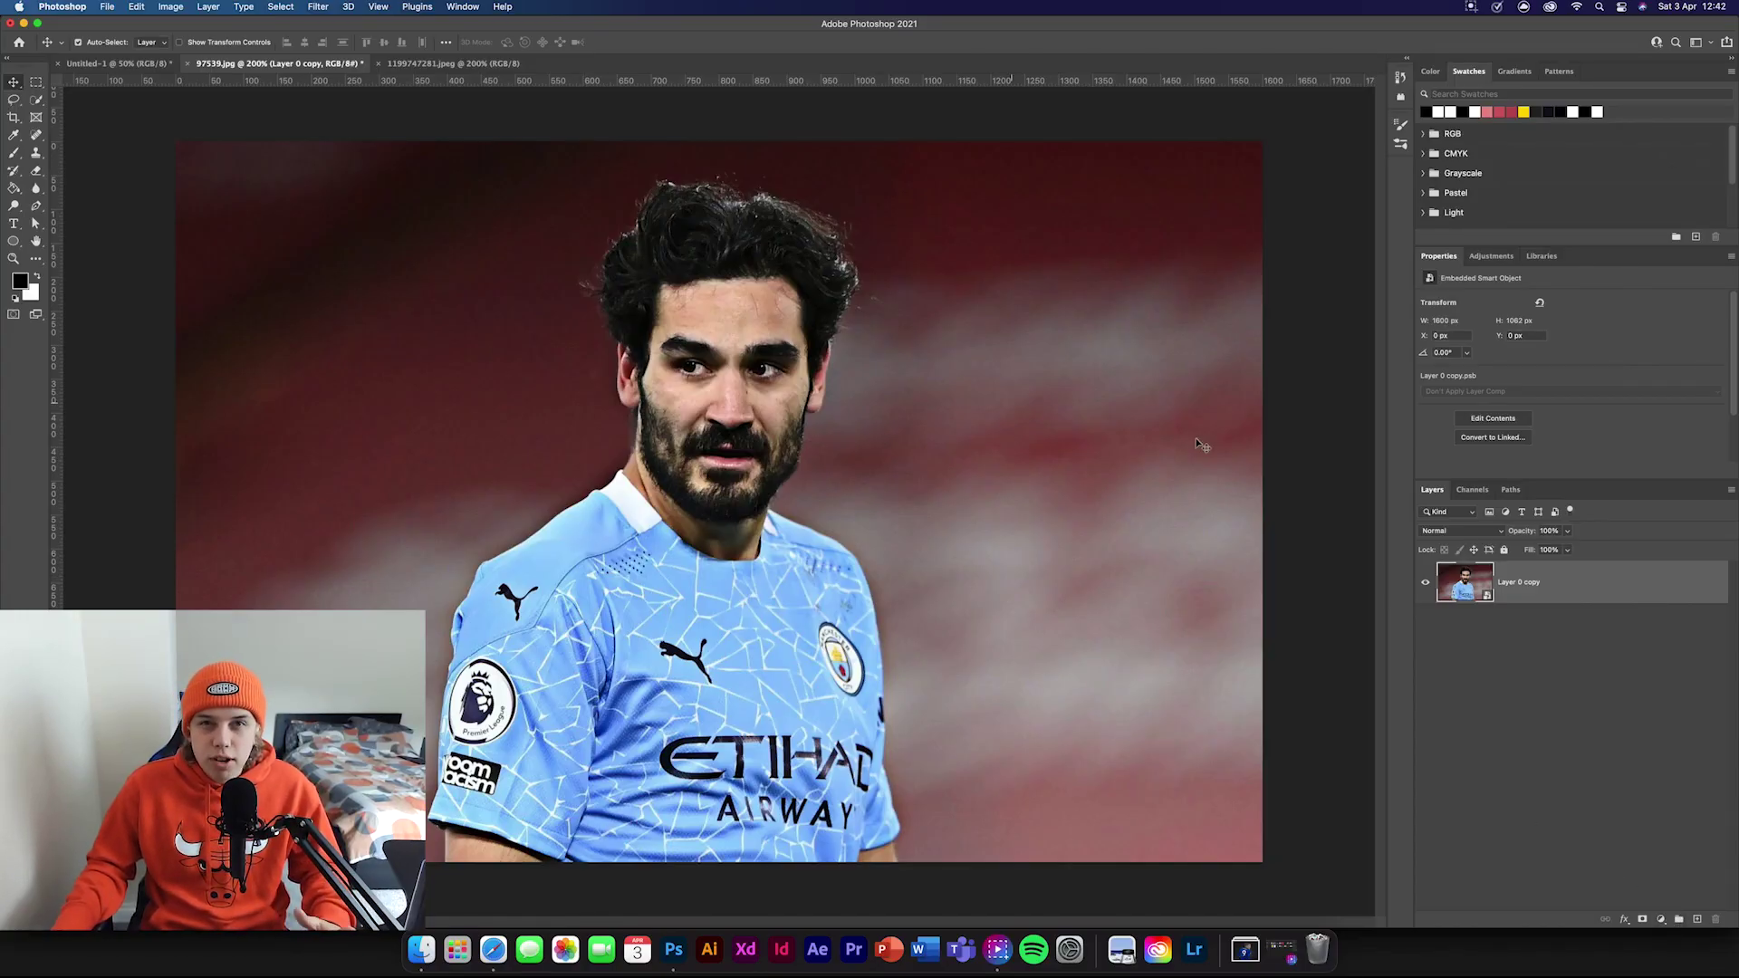
{"action": "left_click", "coordinate": [1663, 921]}
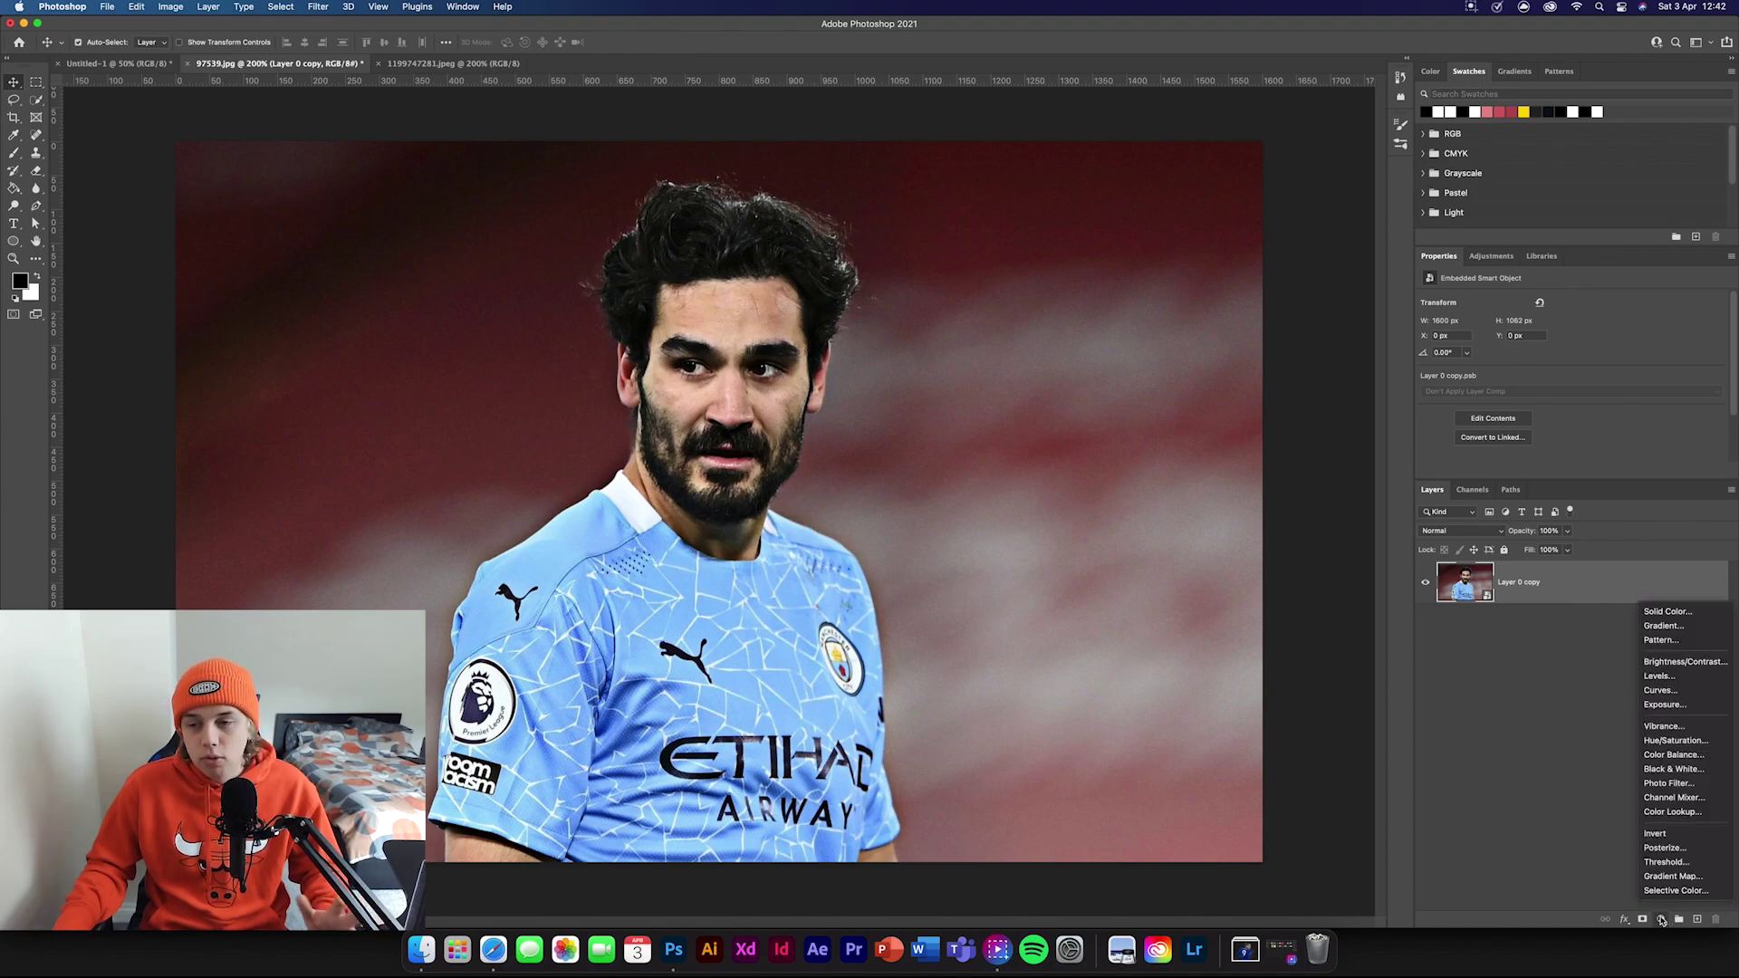
- Add a Levels 1 layer clipped to the photo, set to Multiply, with its mask inverted to black
{"action": "left_click", "coordinate": [1662, 677]}
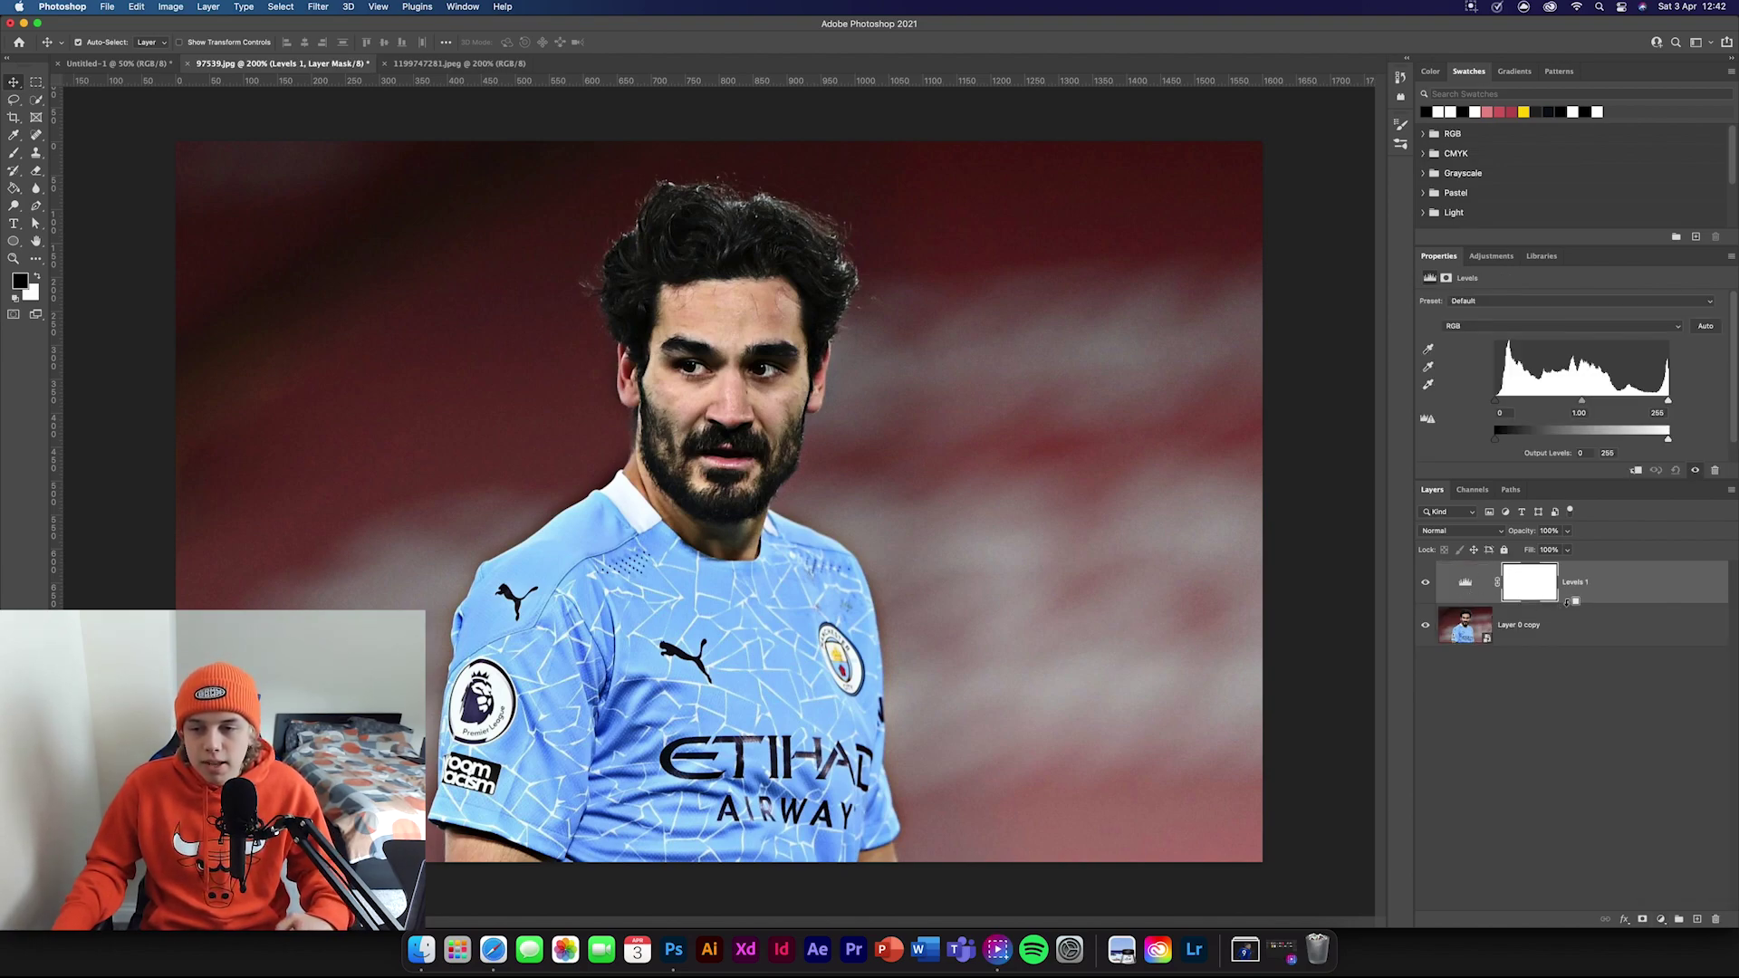
{"action": "left_click", "coordinate": [1566, 605], "text": "alt"}
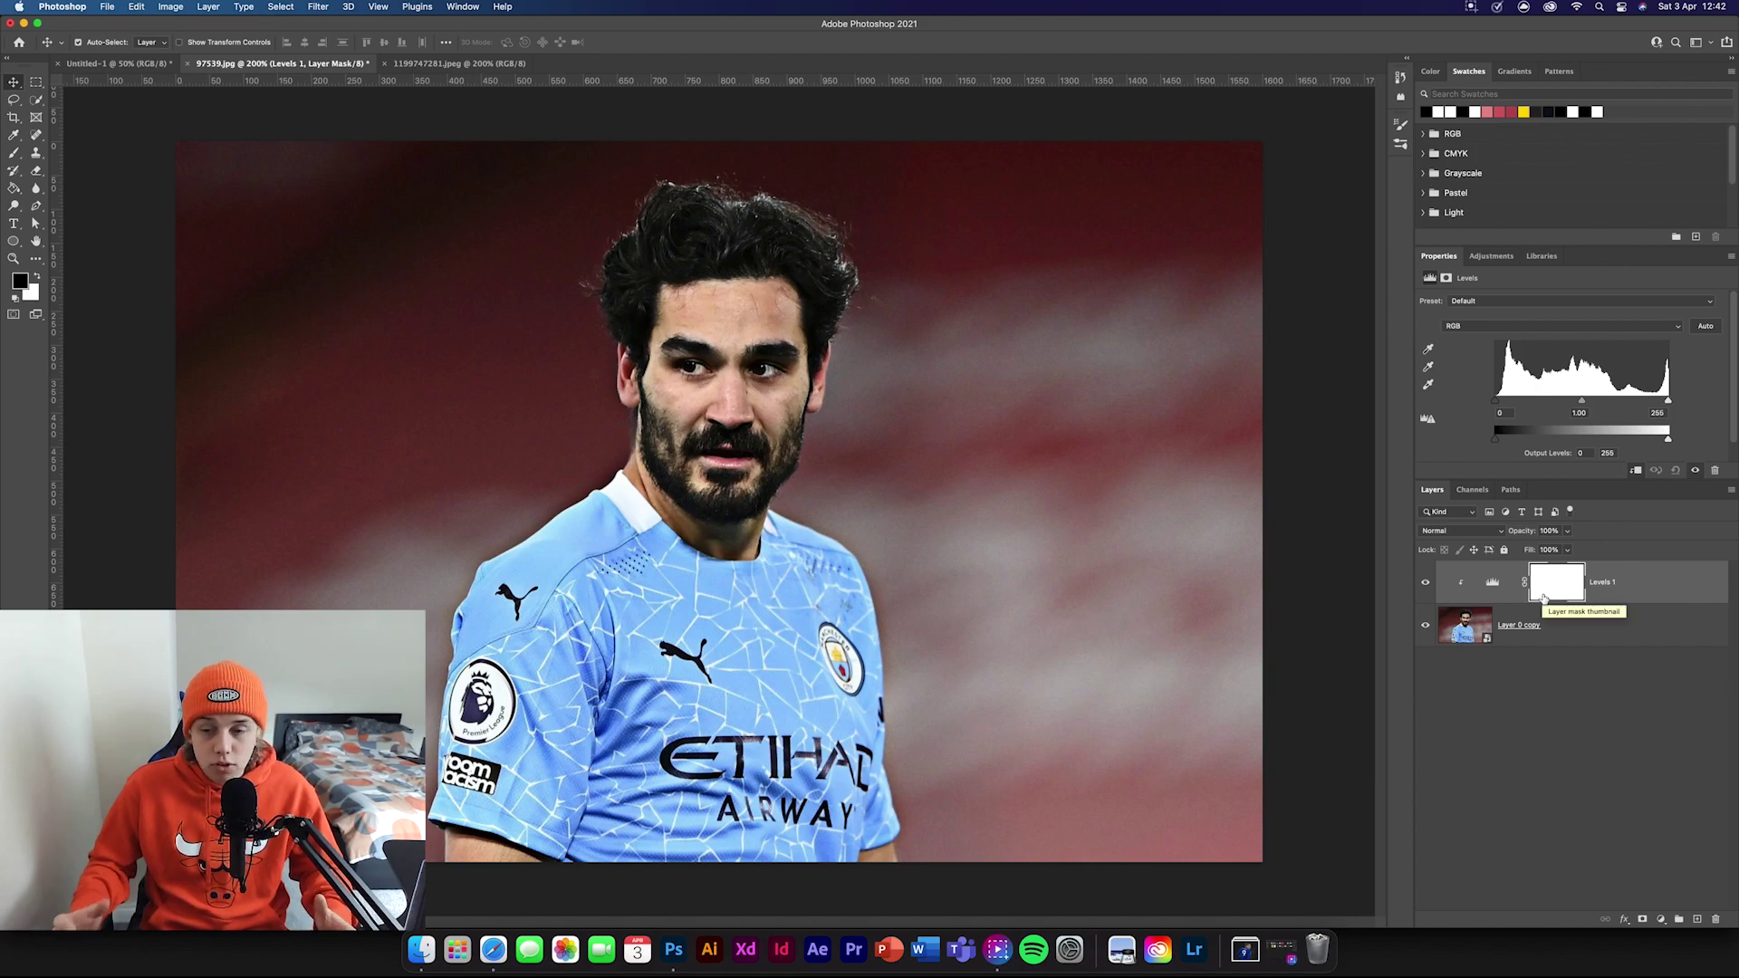
{"action": "left_click", "coordinate": [1505, 593]}
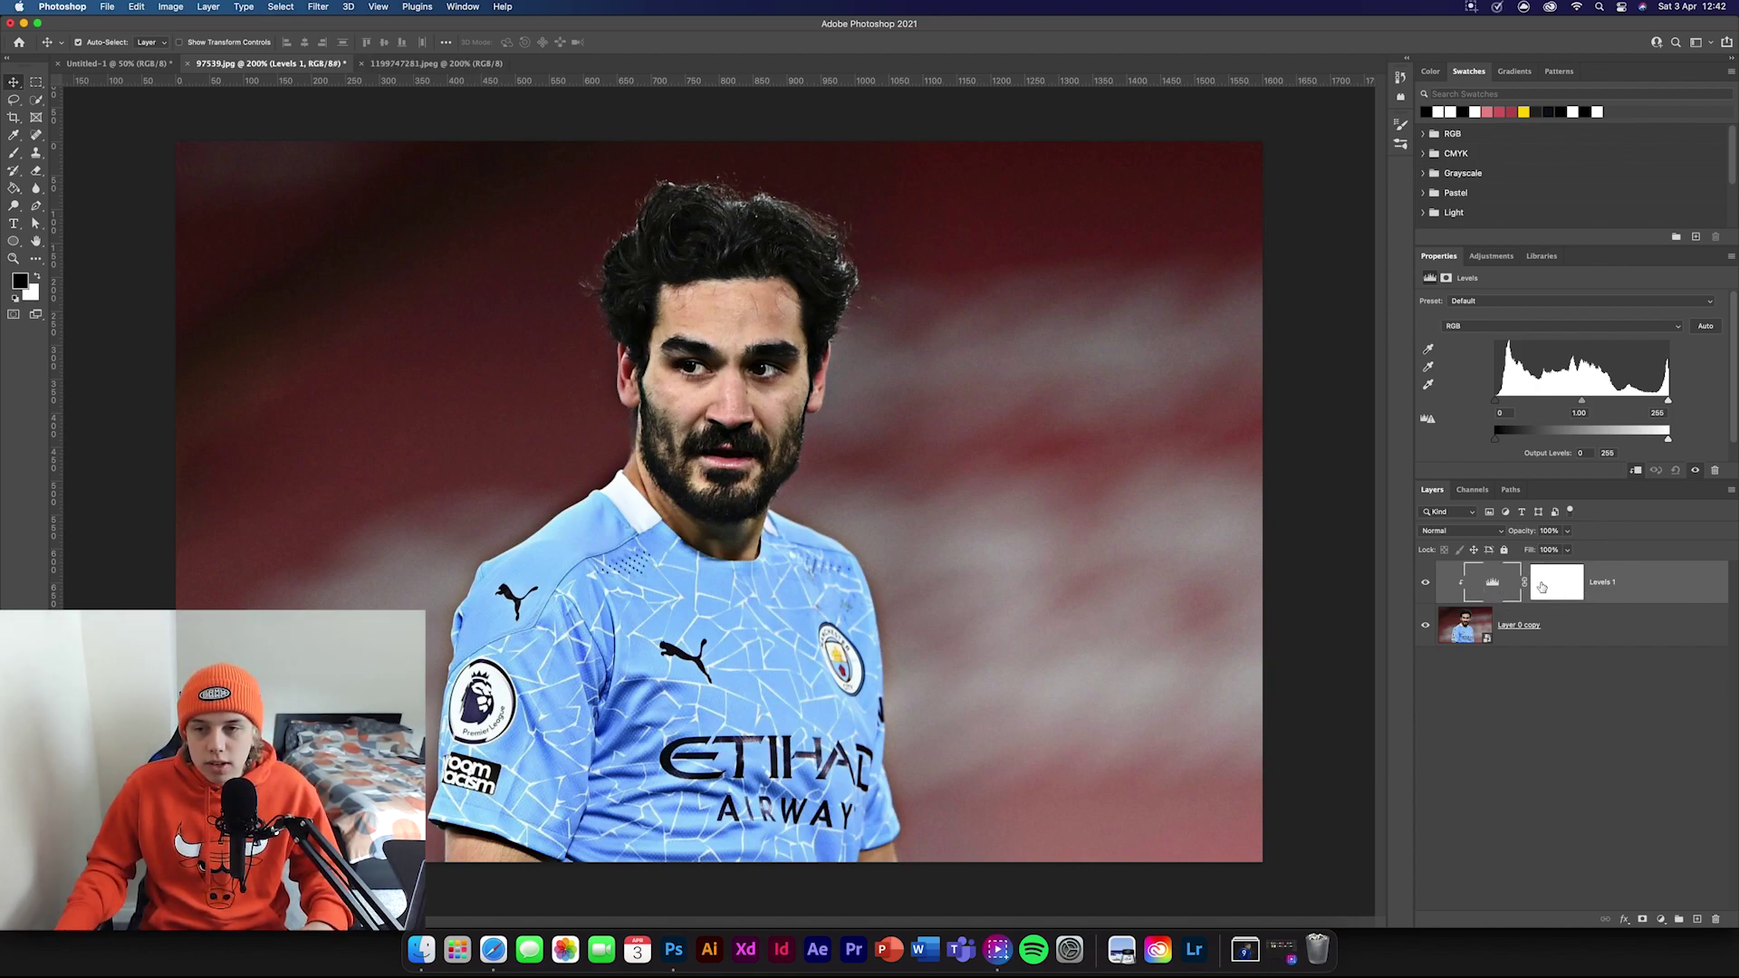
{"action": "left_click", "coordinate": [1470, 531]}
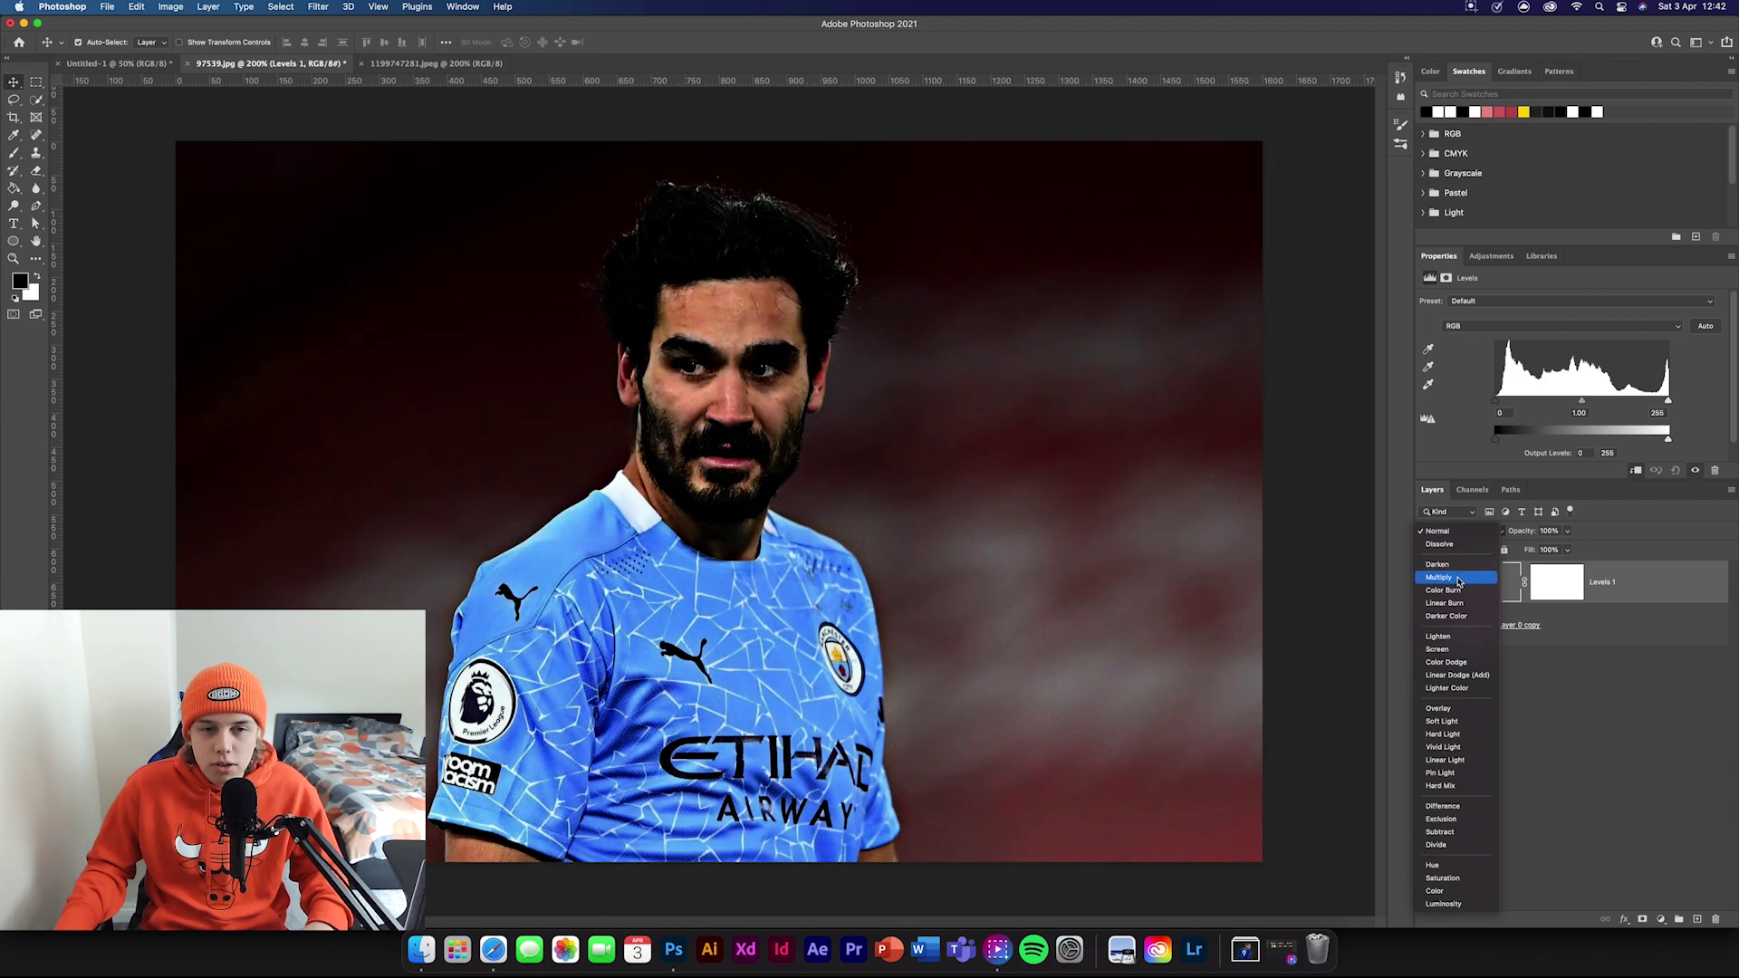
{"action": "left_click", "coordinate": [1459, 581]}
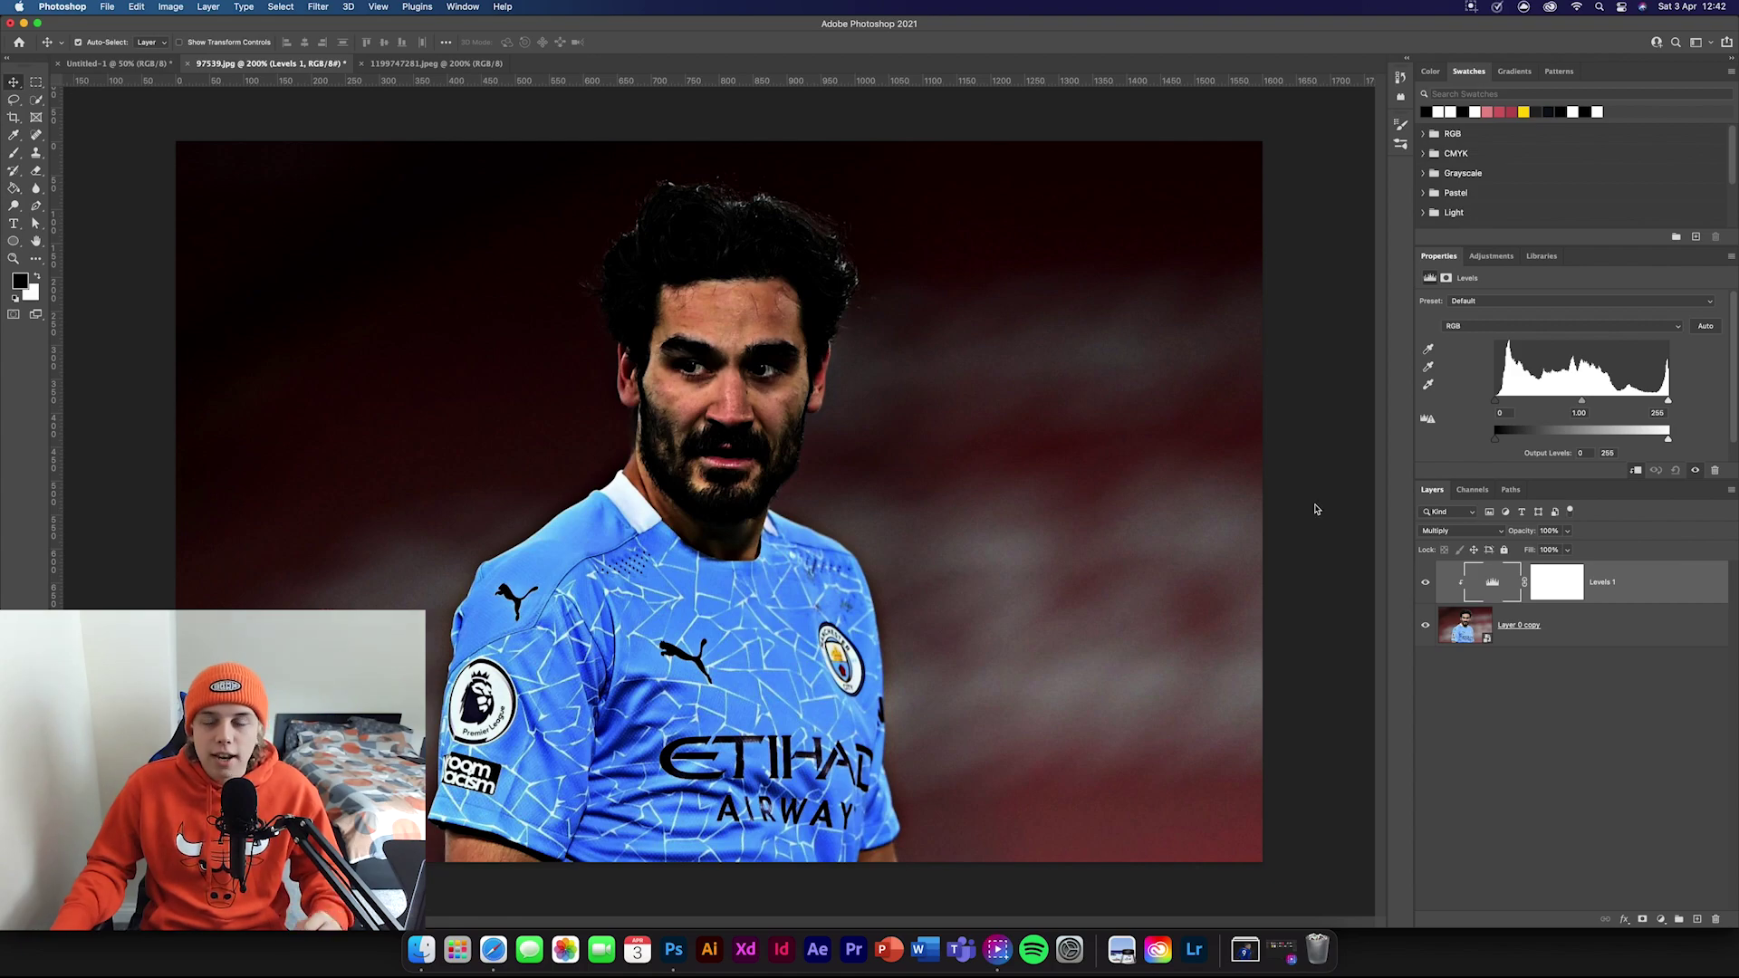
{"action": "left_click", "coordinate": [1569, 587]}
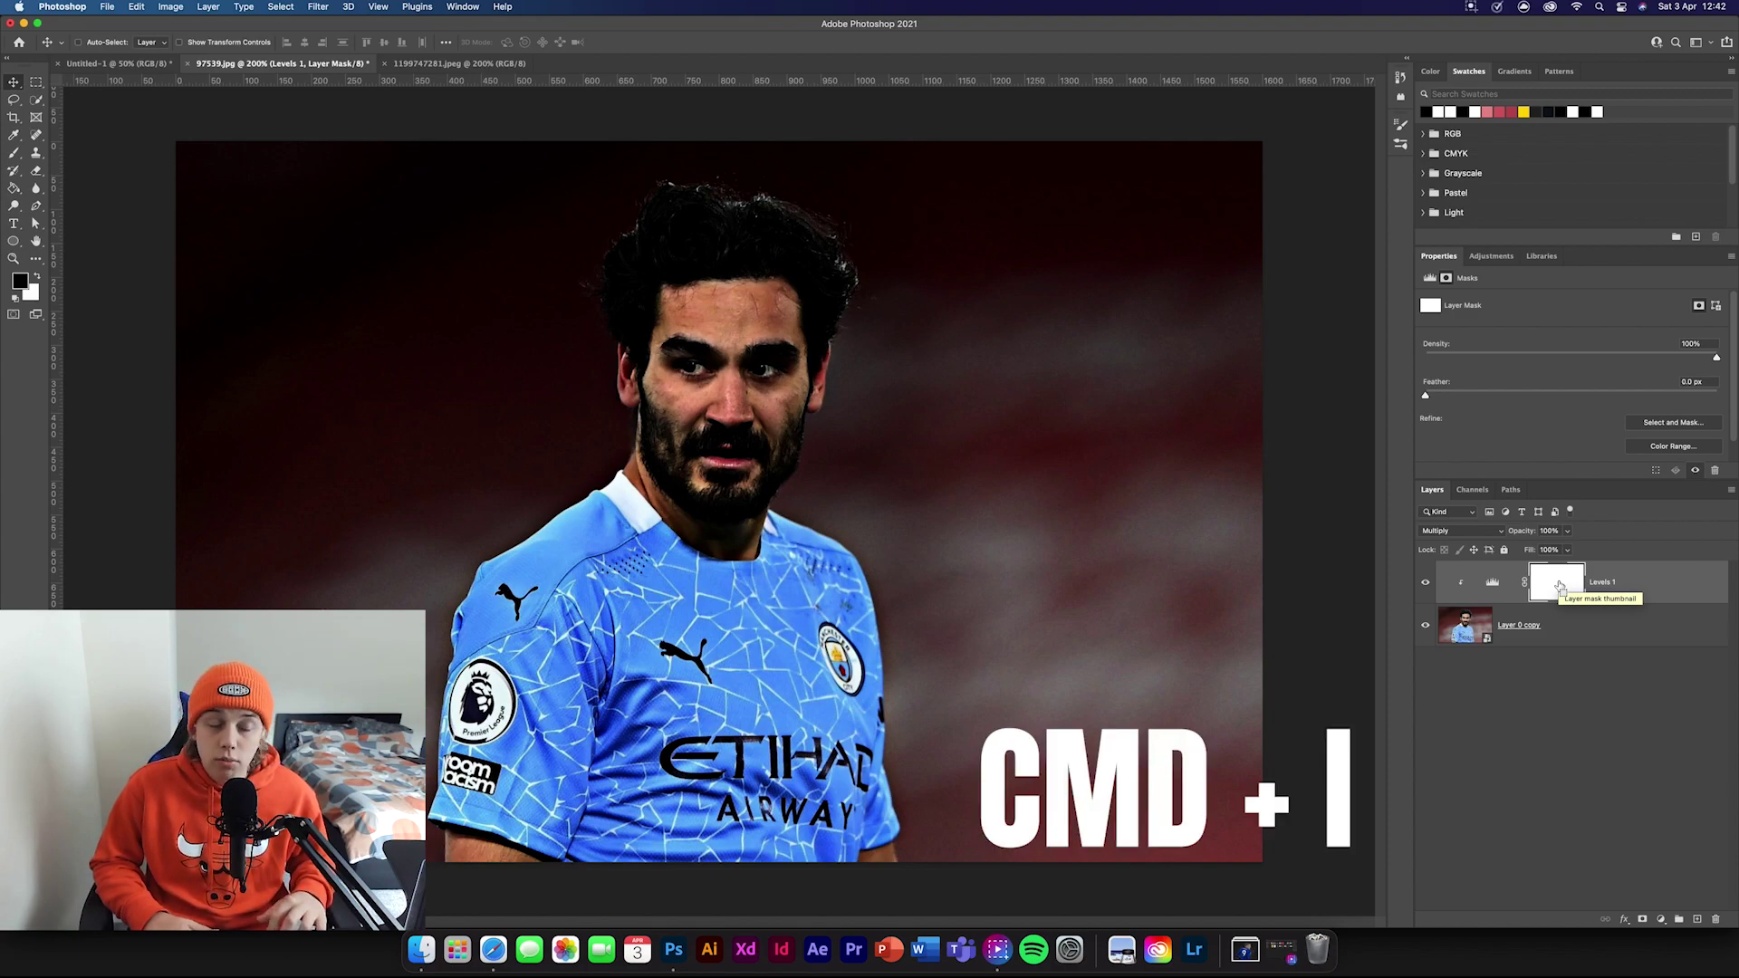
{"action": "key", "text": "super+i"}
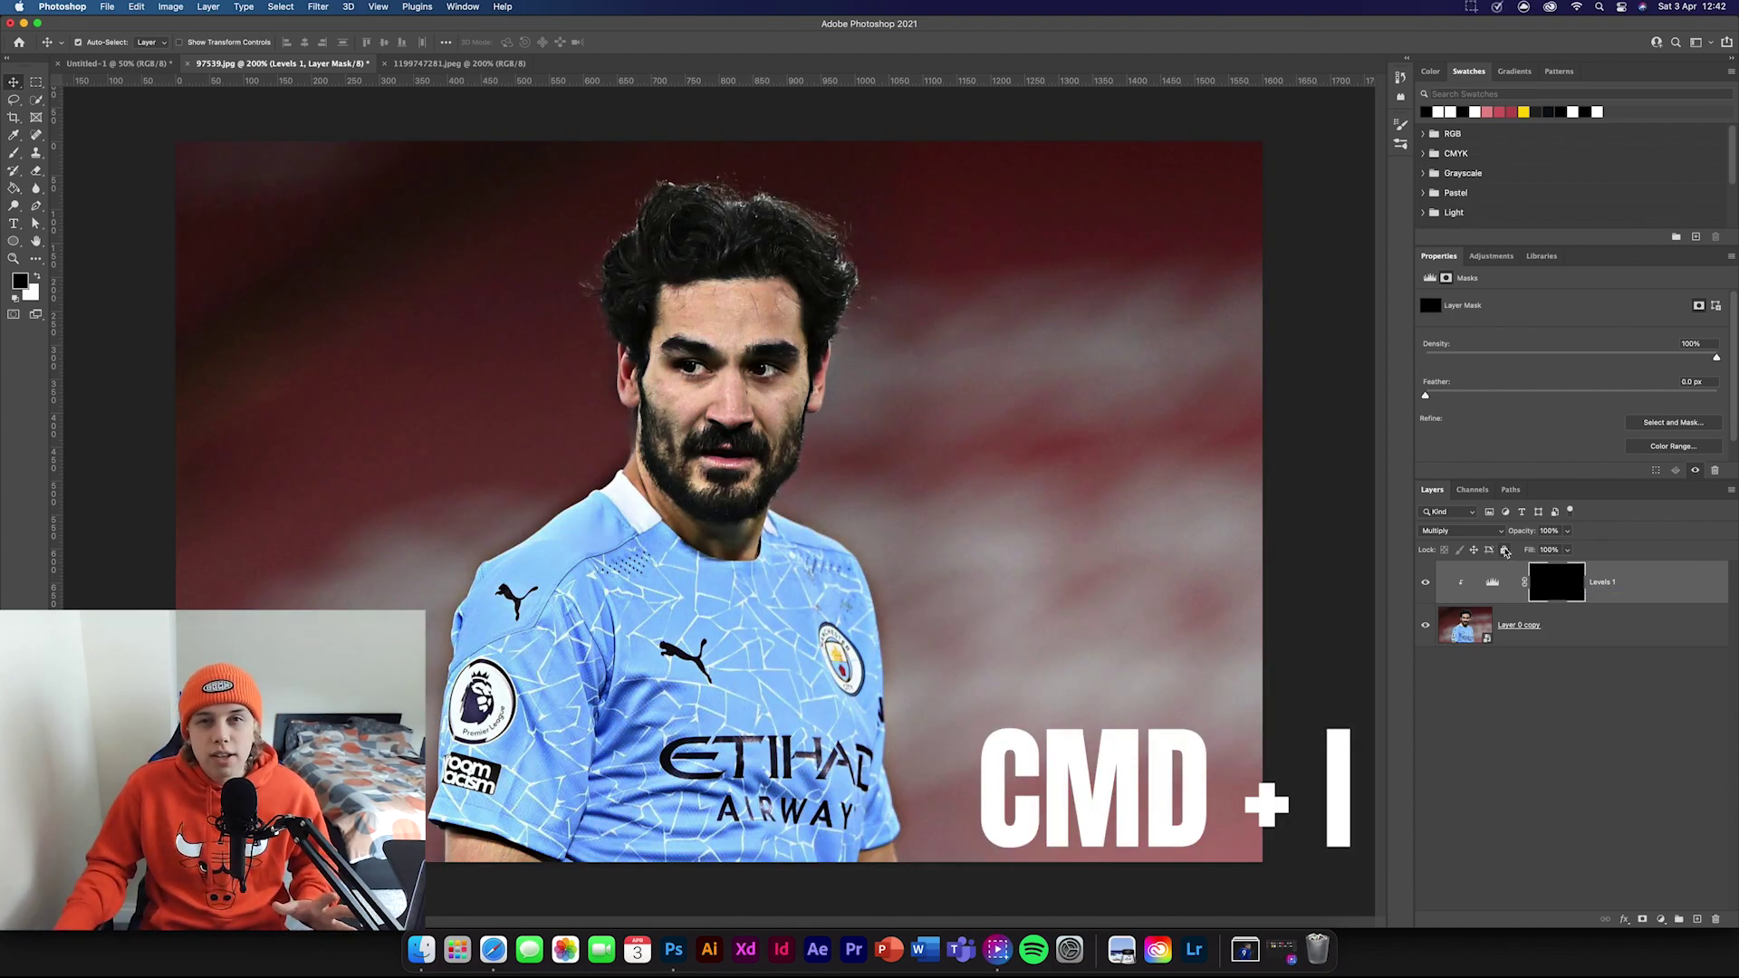
- Set up the Brush at 46 px with white foreground and 16% opacity
{"action": "key", "text": "b"}
{"action": "left_click", "coordinate": [85, 43]}
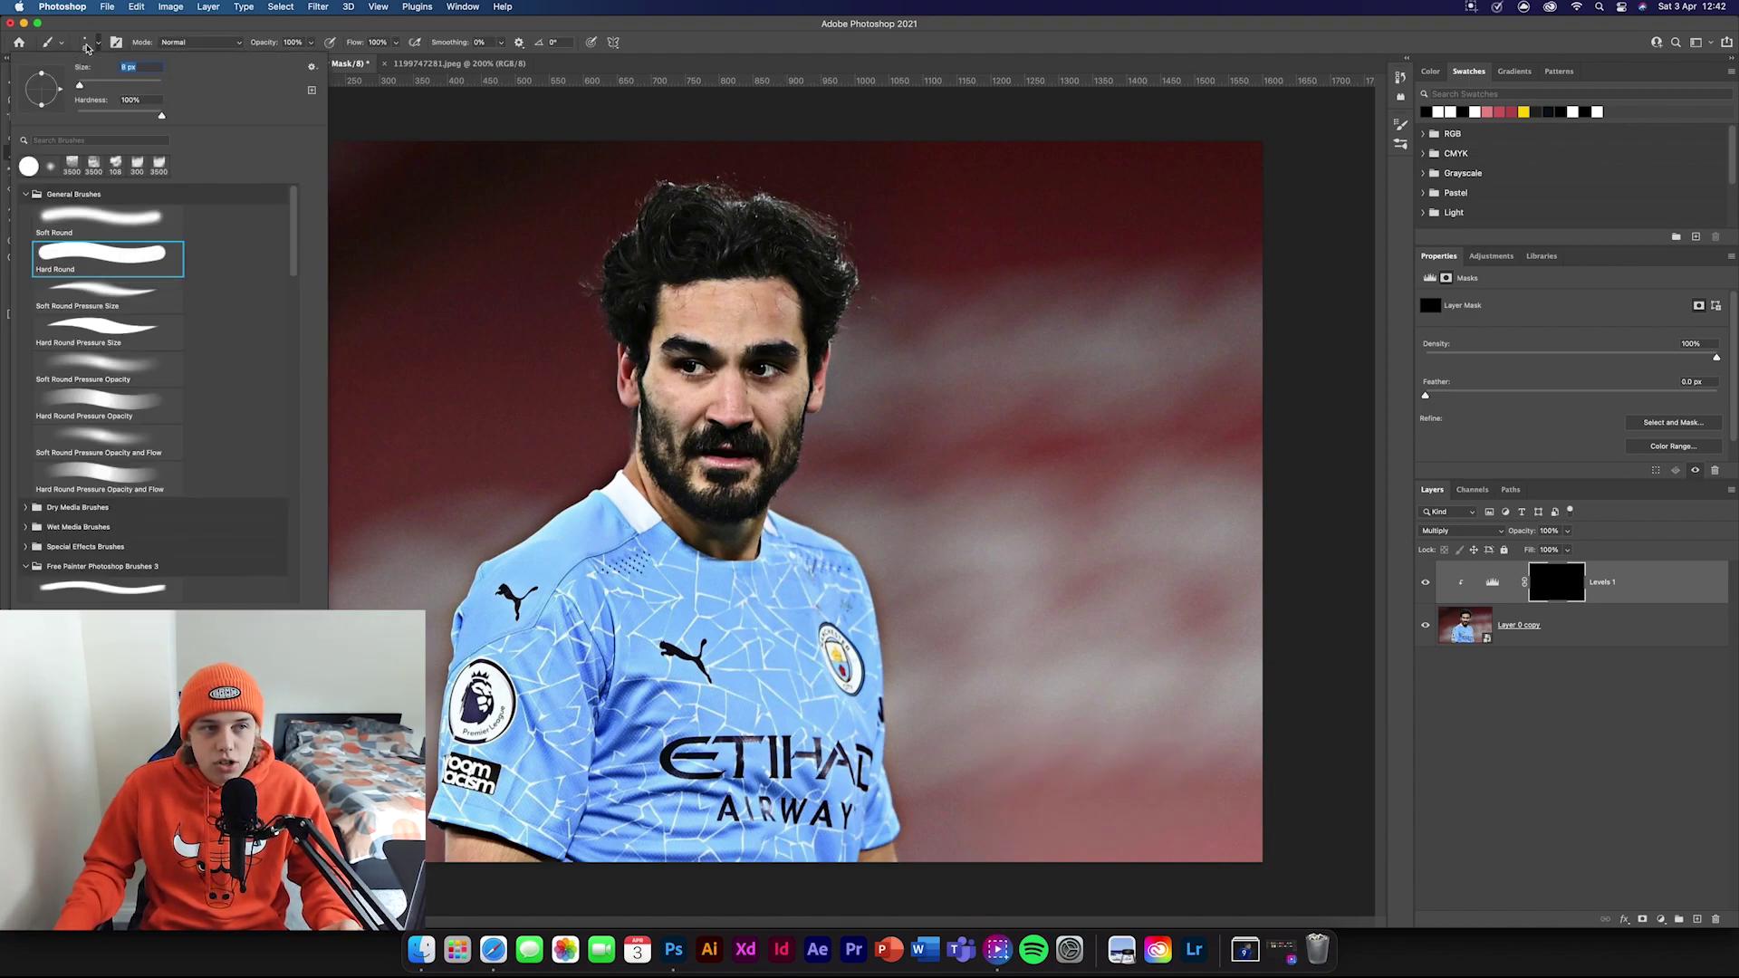
{"action": "type", "text": "46"}
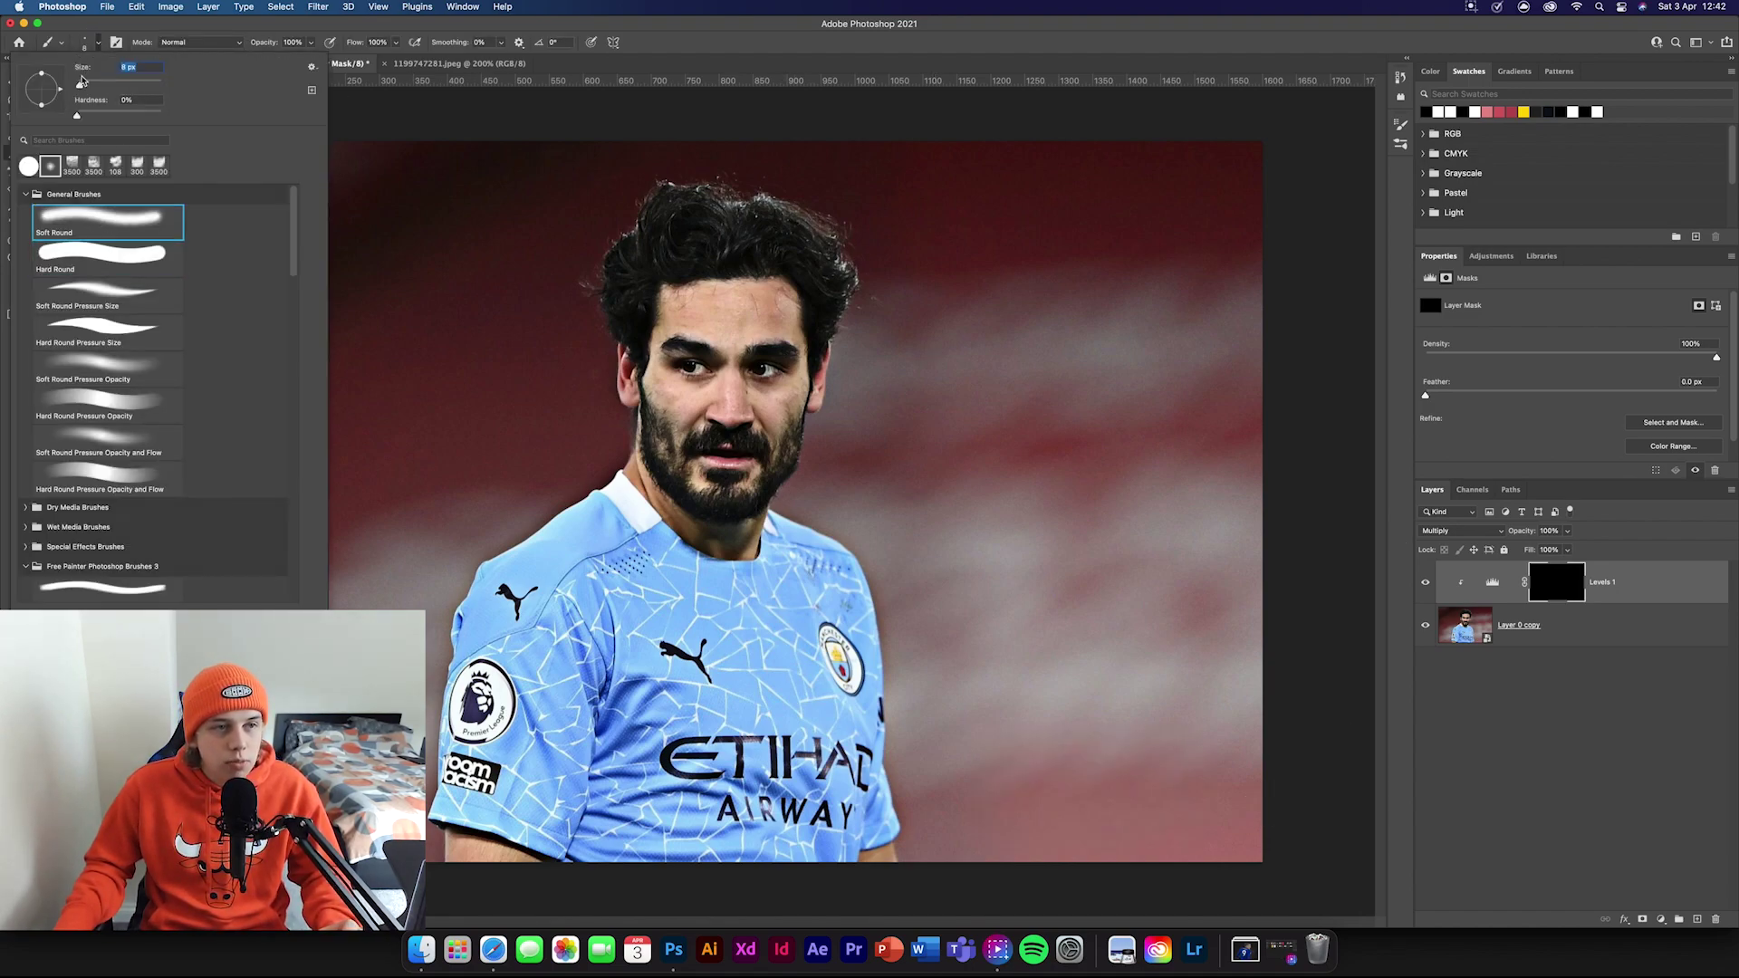
{"action": "key", "text": "Return"}
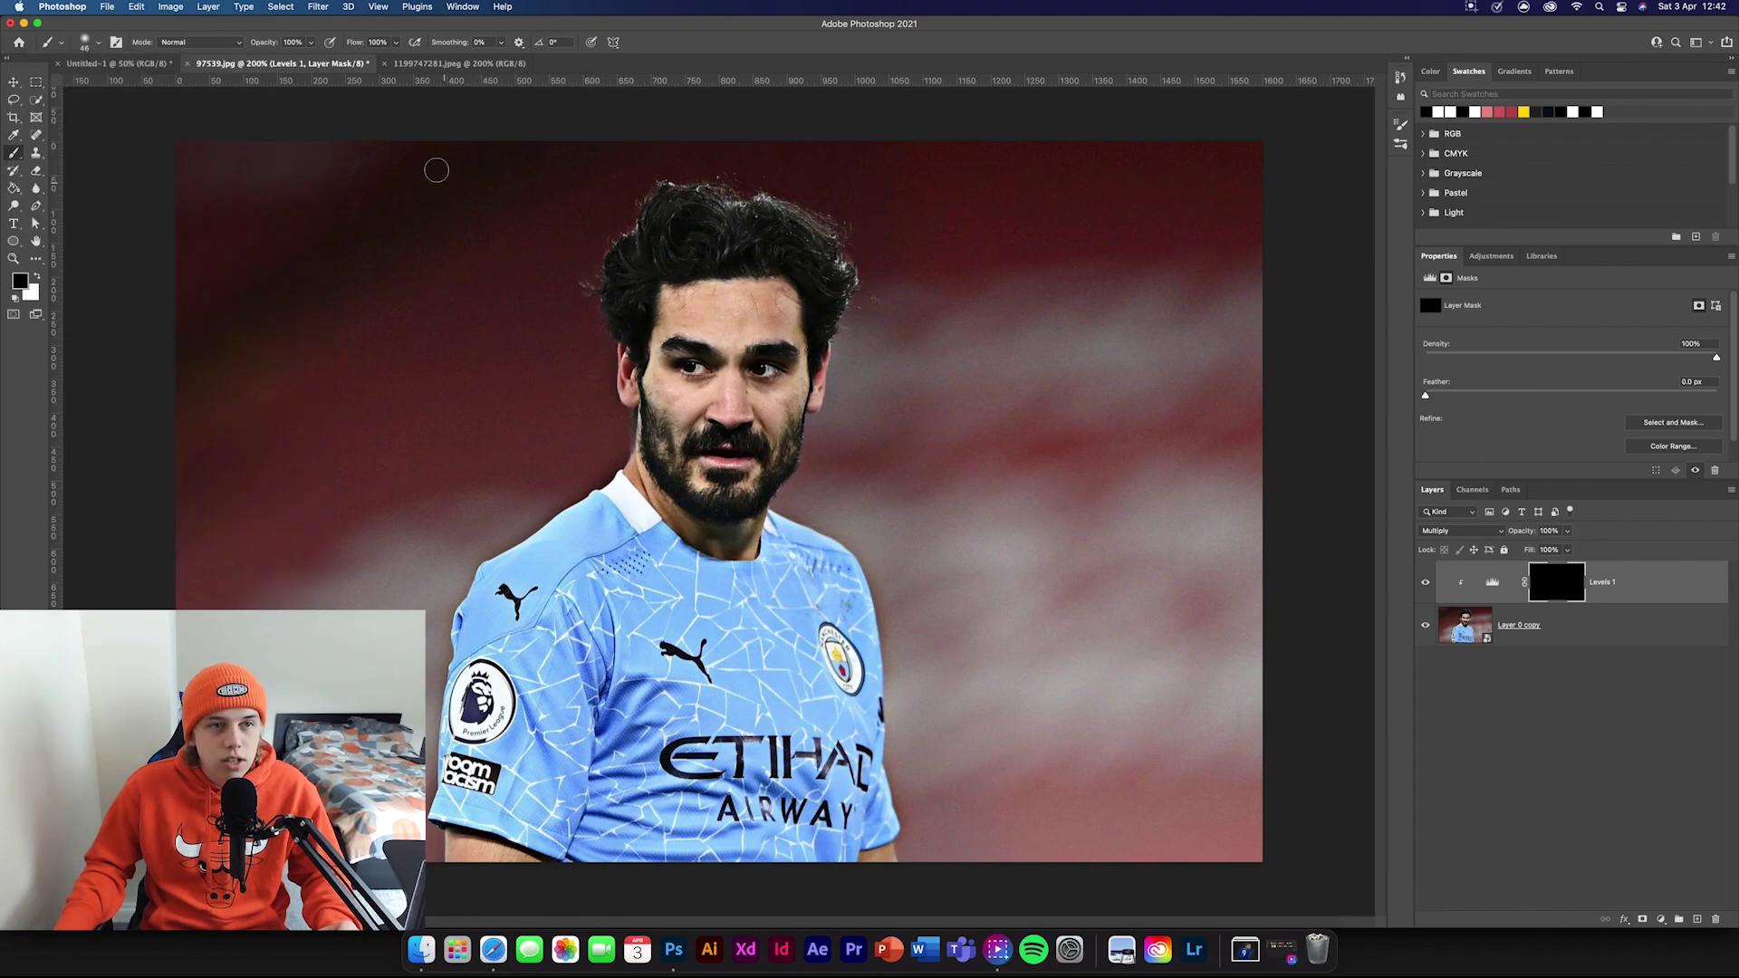
{"action": "left_click_drag", "start_coordinate": [272, 42], "coordinate": [218, 54]}
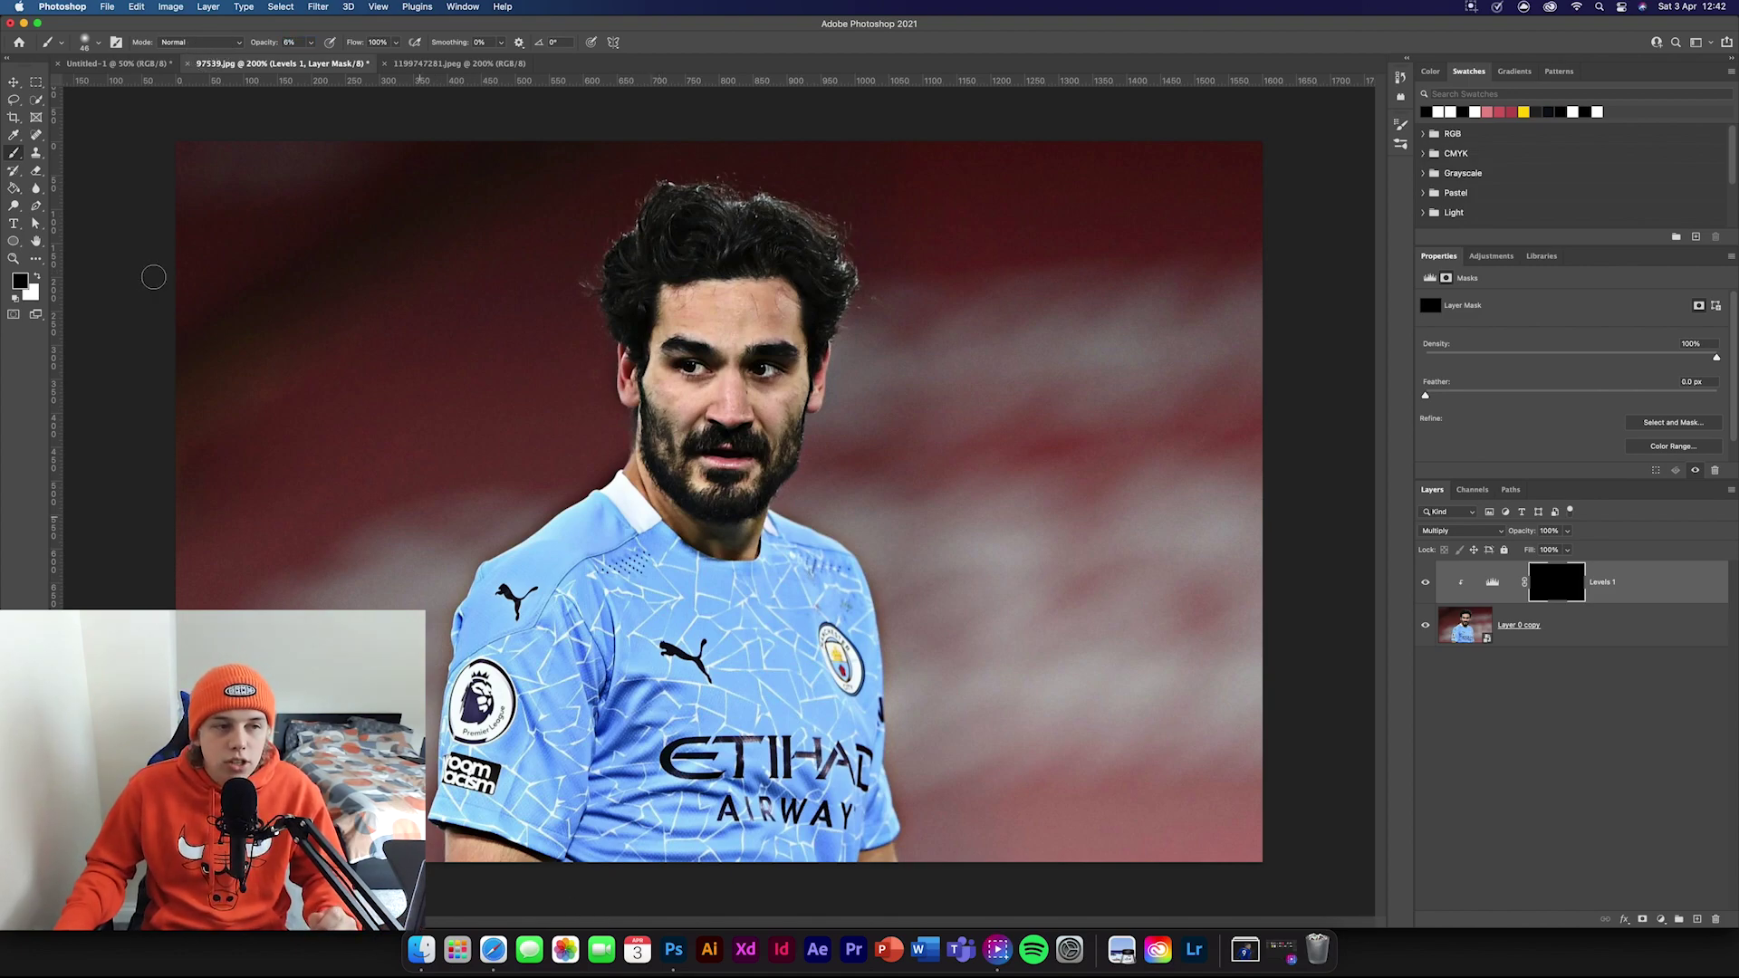
{"action": "left_click", "coordinate": [37, 277]}
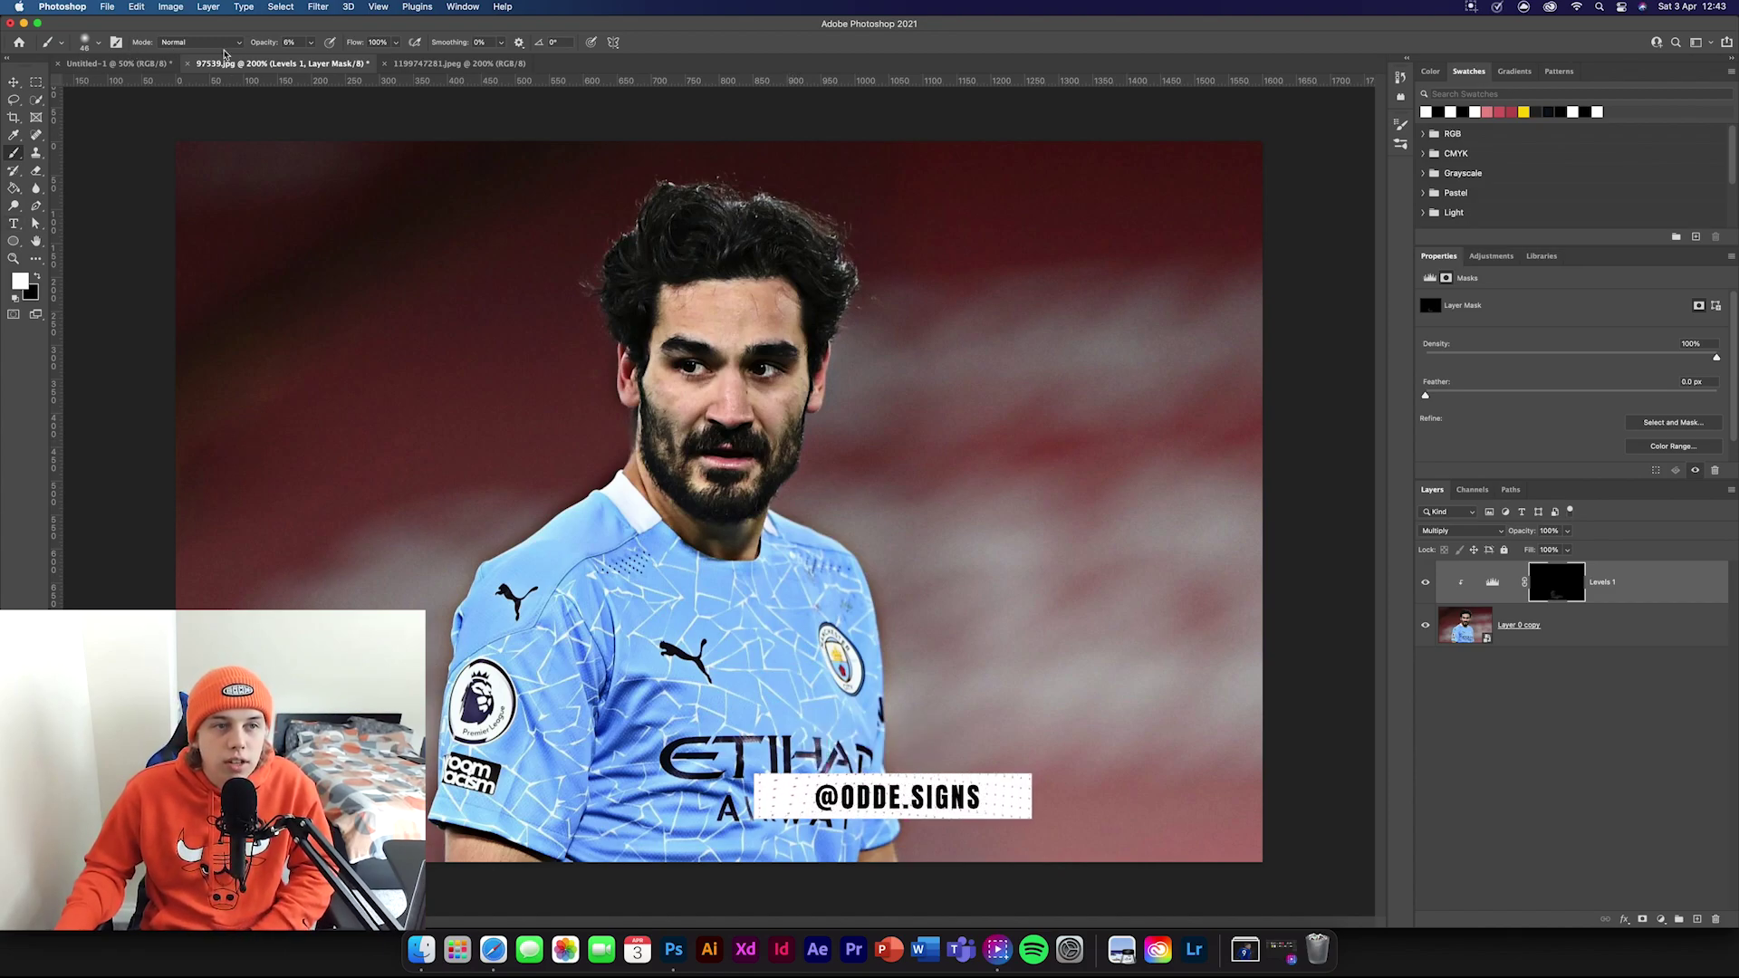
{"action": "left_click", "coordinate": [265, 43]}
{"action": "type", "text": "16"}
{"action": "key", "text": "Return"}
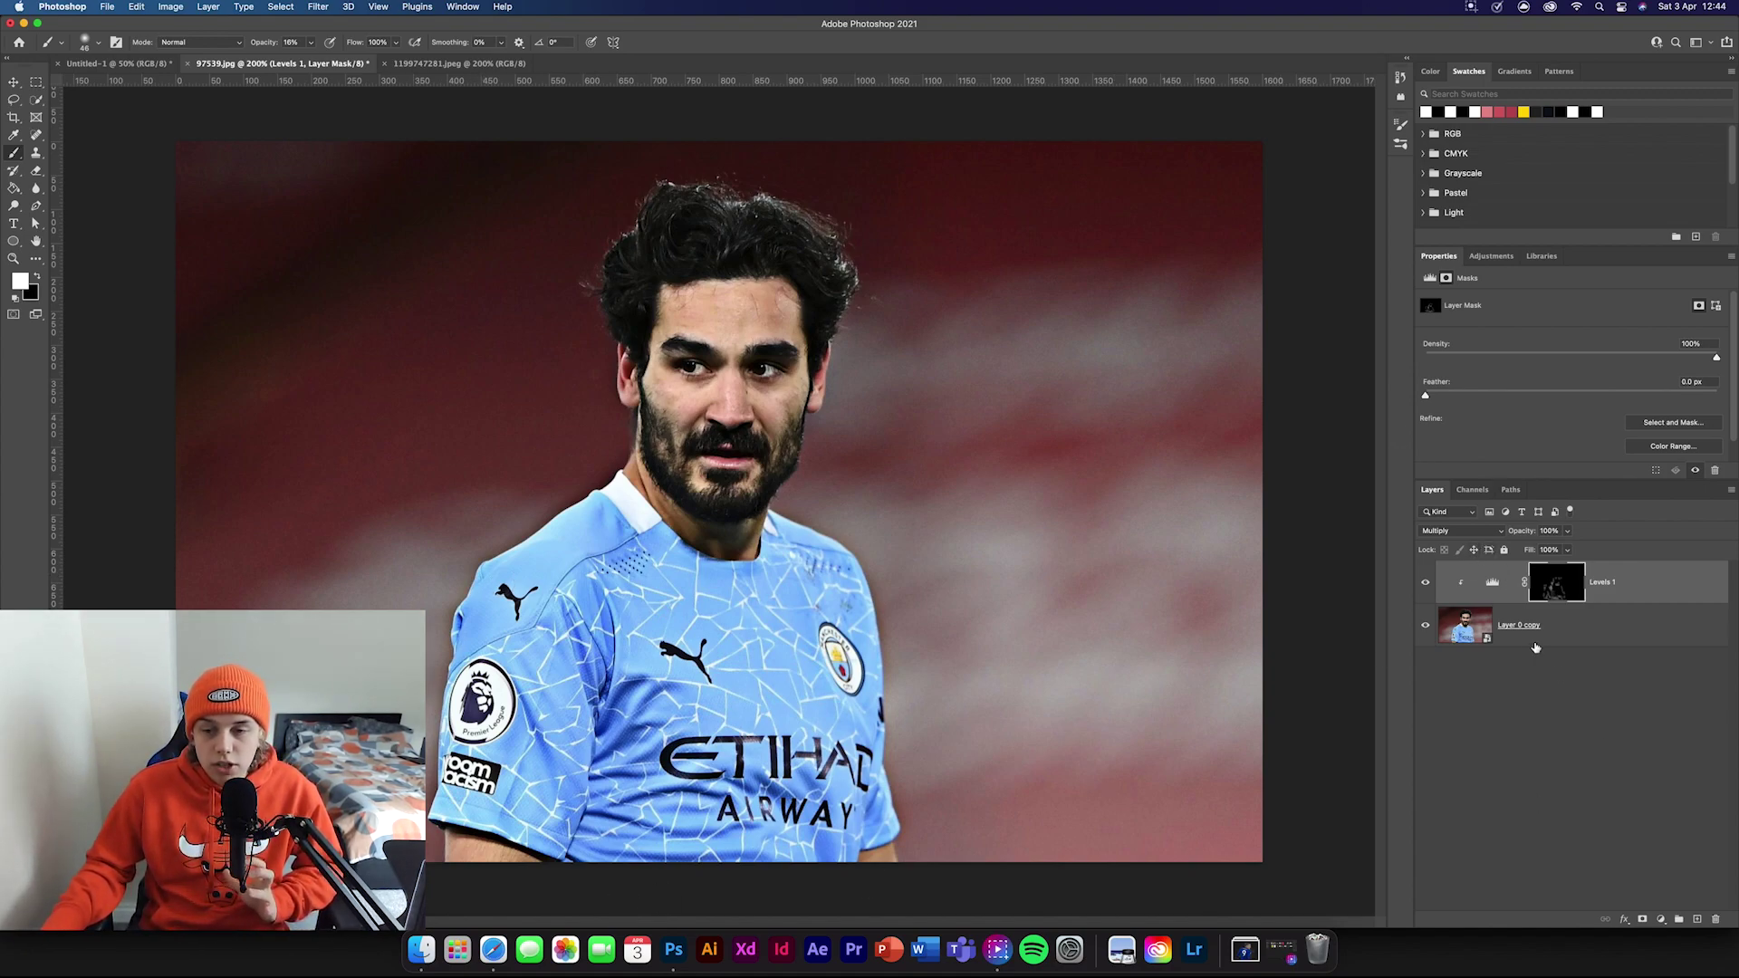
- Toggle the Levels 1 layer on and off to compare the painted darkening
{"action": "left_click", "coordinate": [1427, 584]}
{"action": "left_click", "coordinate": [1427, 584]}
{"action": "left_click", "coordinate": [1427, 584]}
{"action": "left_click", "coordinate": [1427, 584]}
{"action": "left_click", "coordinate": [1427, 584]}
{"action": "left_click", "coordinate": [1426, 585]}
{"action": "left_click", "coordinate": [1427, 585]}
{"action": "left_click", "coordinate": [1427, 584]}
{"action": "left_click", "coordinate": [1426, 585]}
{"action": "left_click", "coordinate": [1427, 584]}
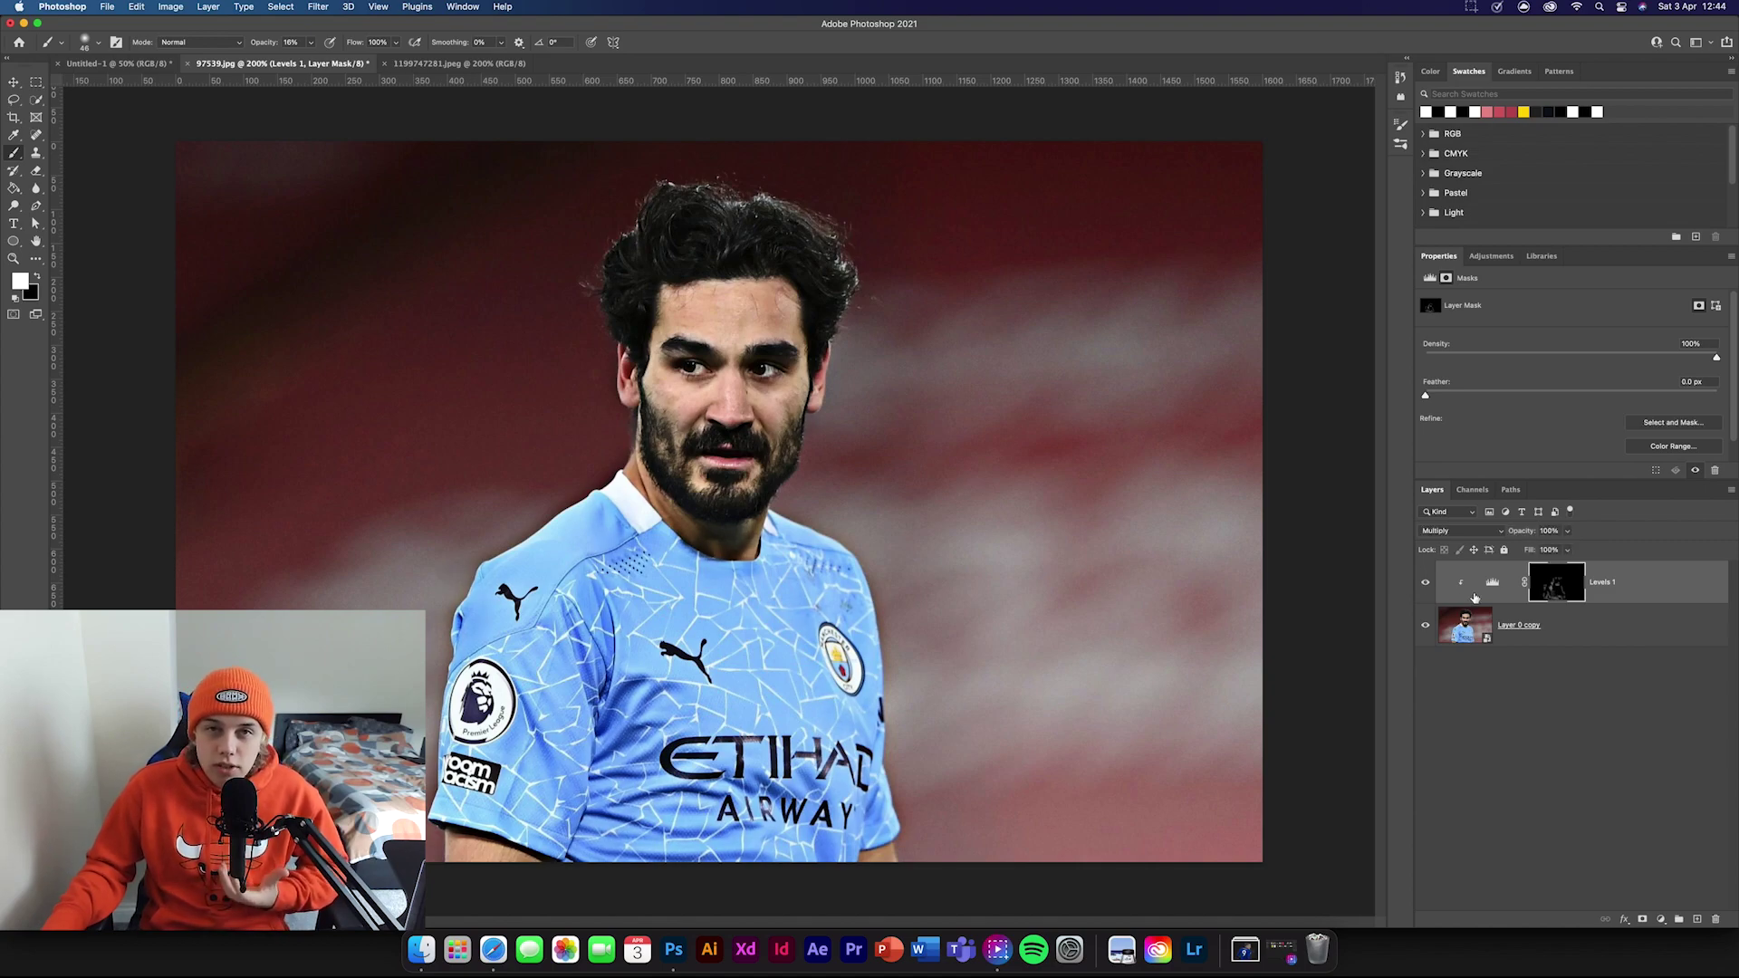
- Duplicate Levels 1 as Levels 1 copy and clip it to the layer below
{"action": "left_click", "coordinate": [1497, 593]}
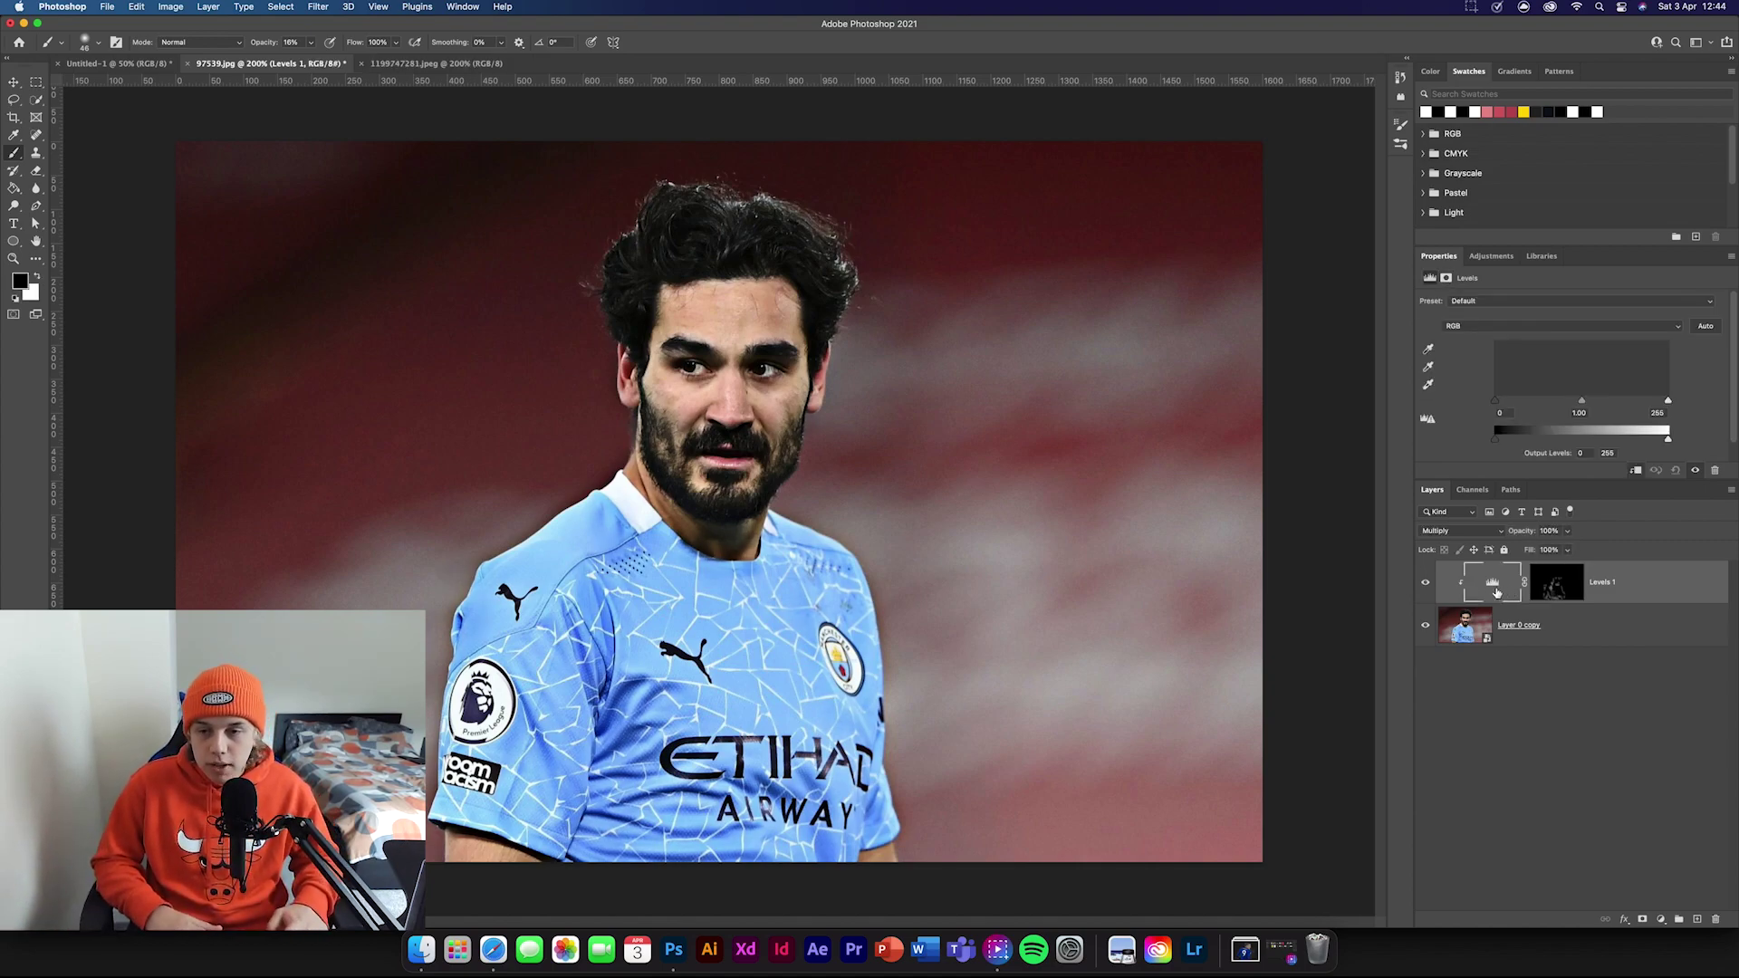
{"action": "key", "text": "super+j"}
{"action": "key", "text": "x"}
{"action": "left_click", "coordinate": [1490, 602], "text": "alt"}
- Set Levels 1 copy to Screen blending and fill its mask with black
{"action": "left_click", "coordinate": [1460, 531]}
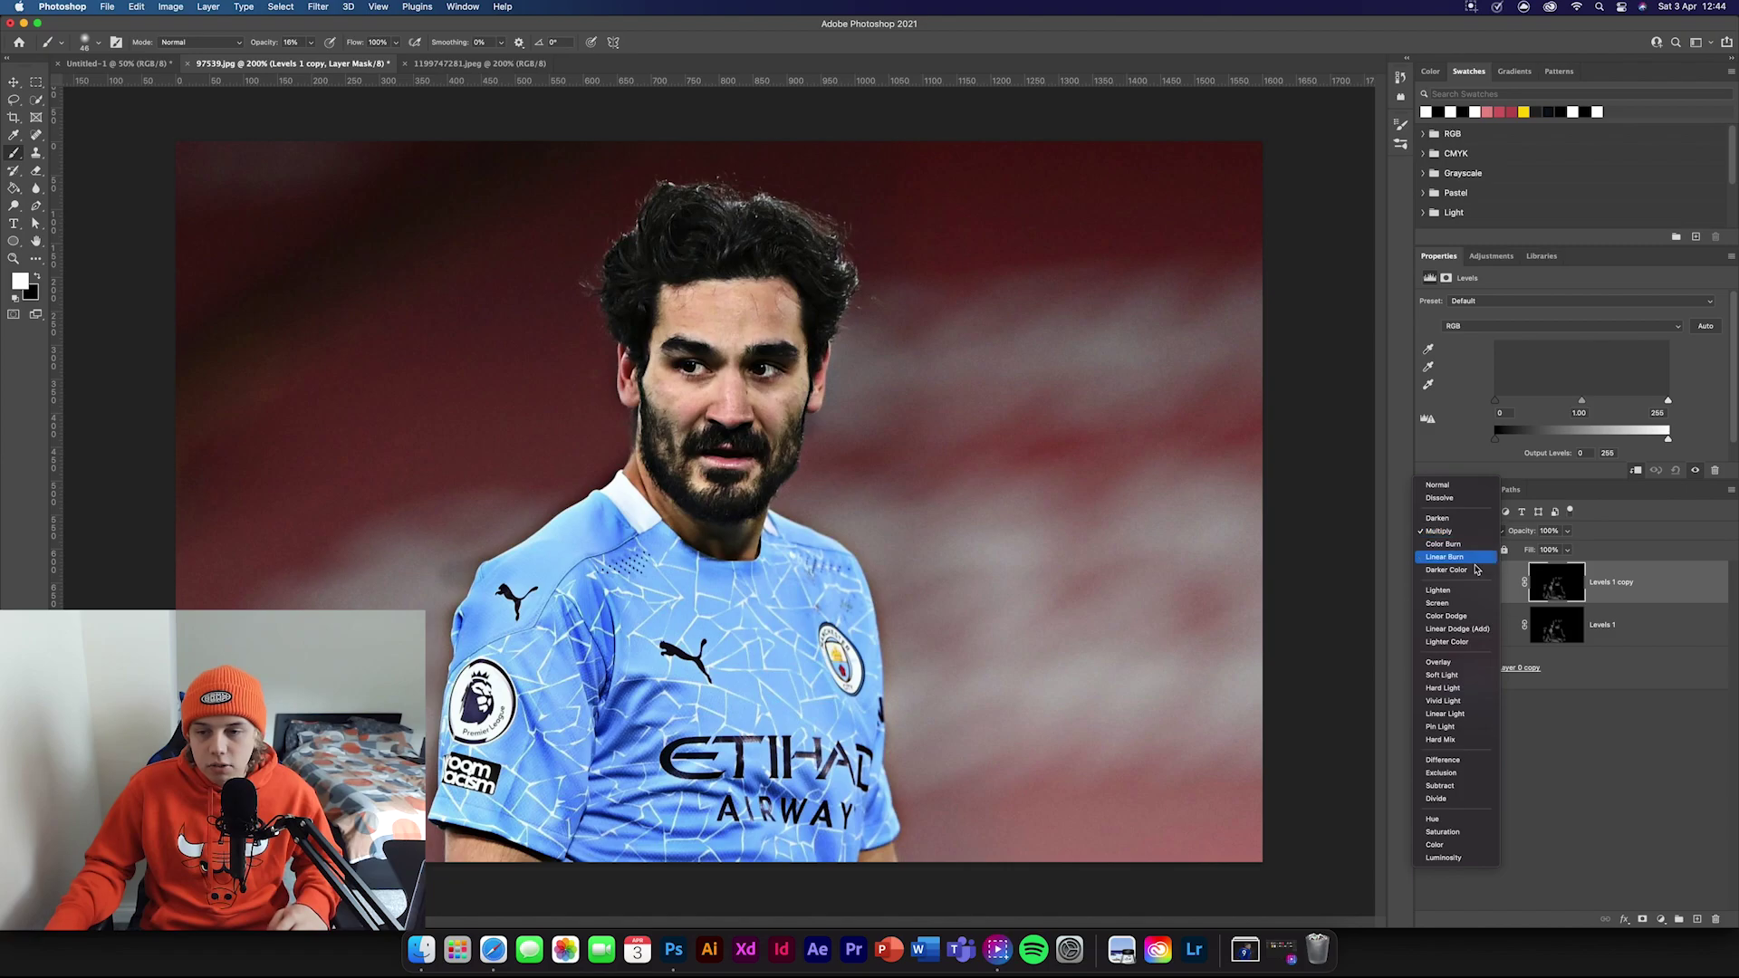
{"action": "left_click", "coordinate": [1441, 603]}
{"action": "key", "text": "super+BackSpace"}
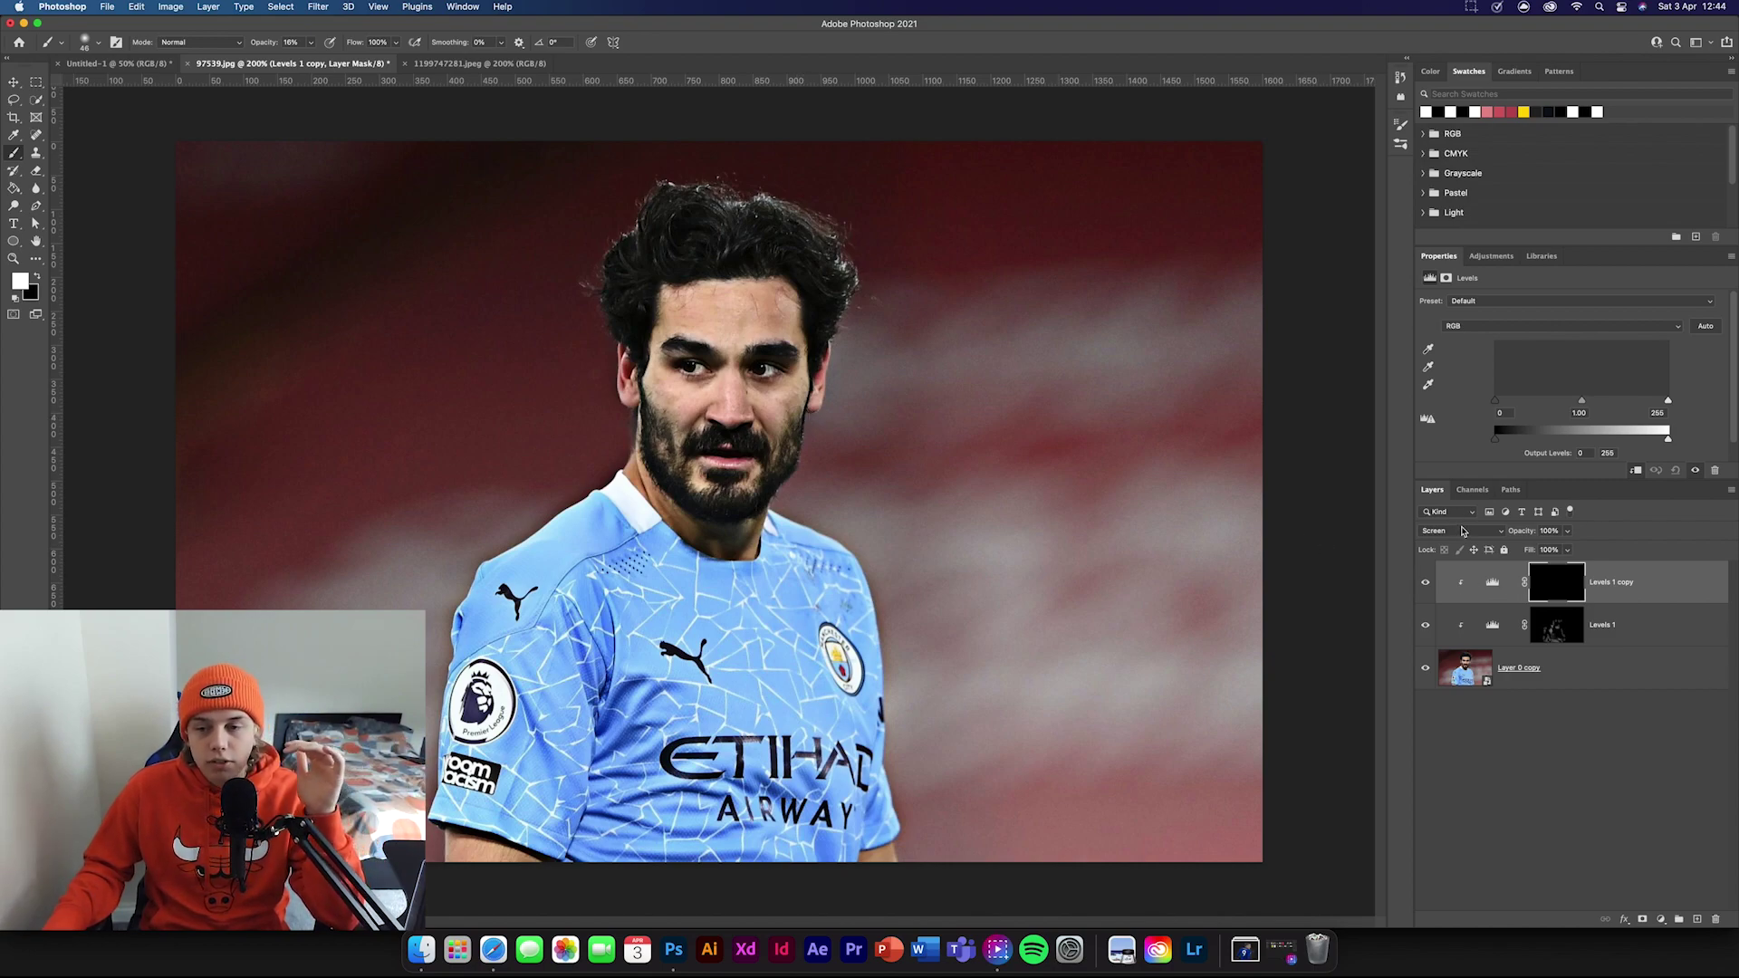
- Paint brightening onto the left eyebrow through the mask, then shrink the brush for finer detail
{"action": "left_click_drag", "start_coordinate": [696, 349], "coordinate": [661, 347]}
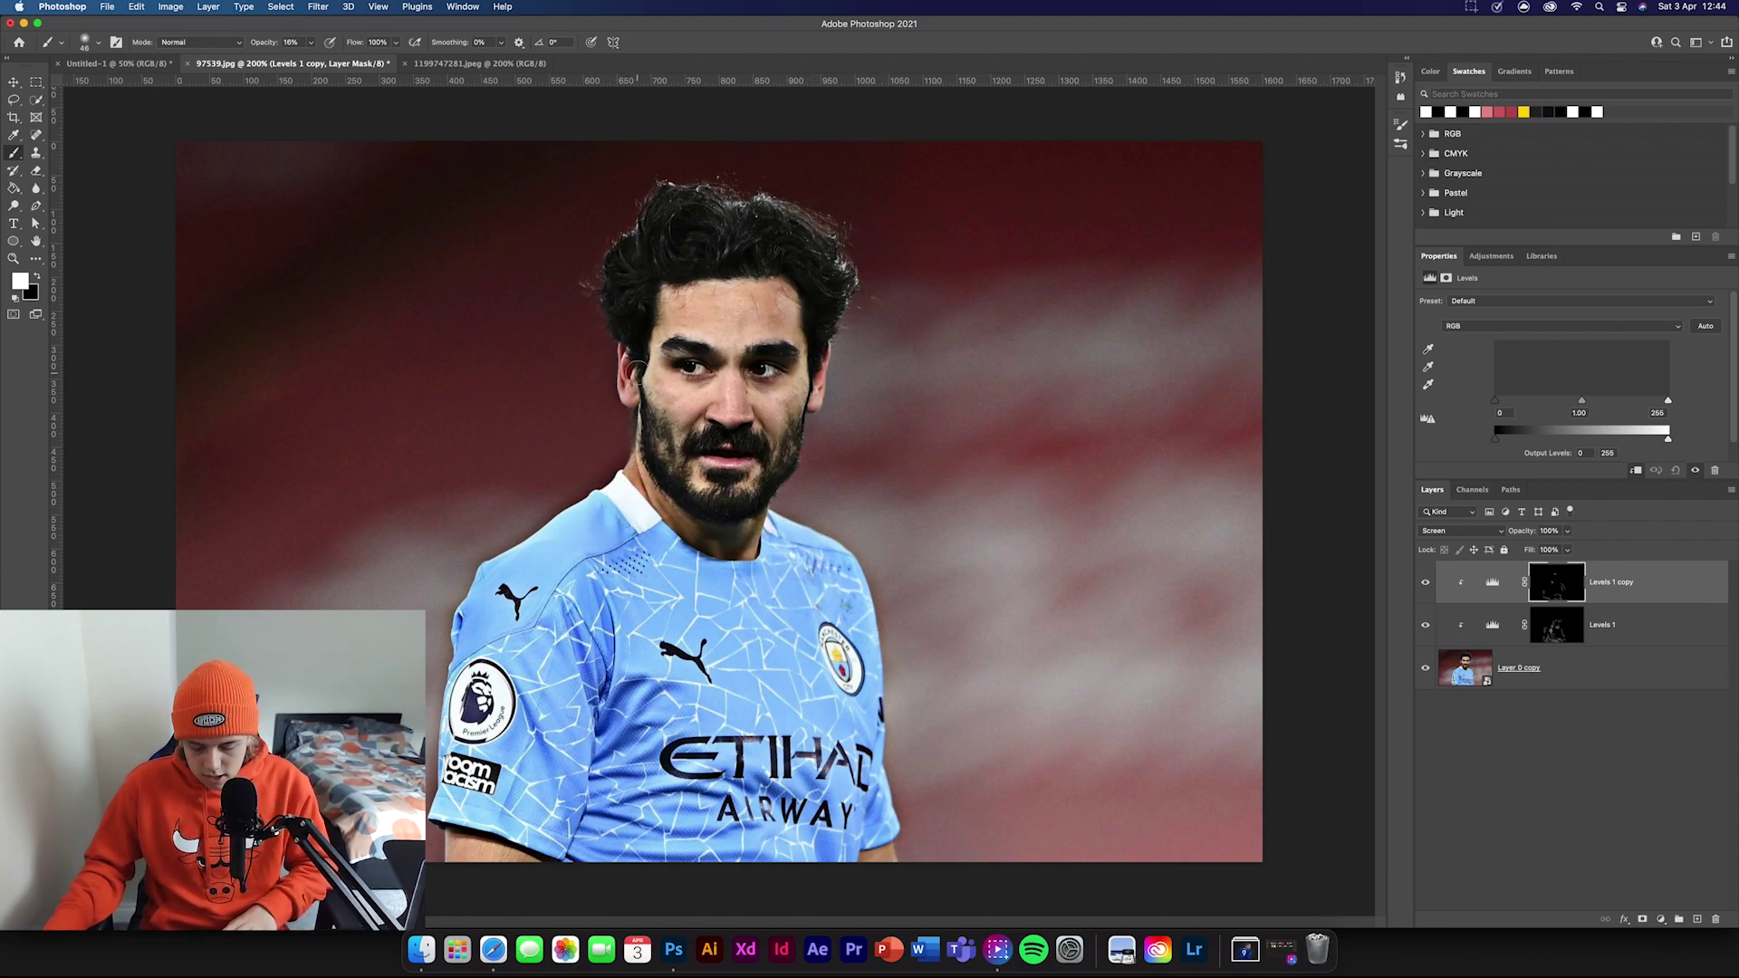
{"action": "key", "text": "bracketleft"}
{"action": "key", "text": "bracketleft"}
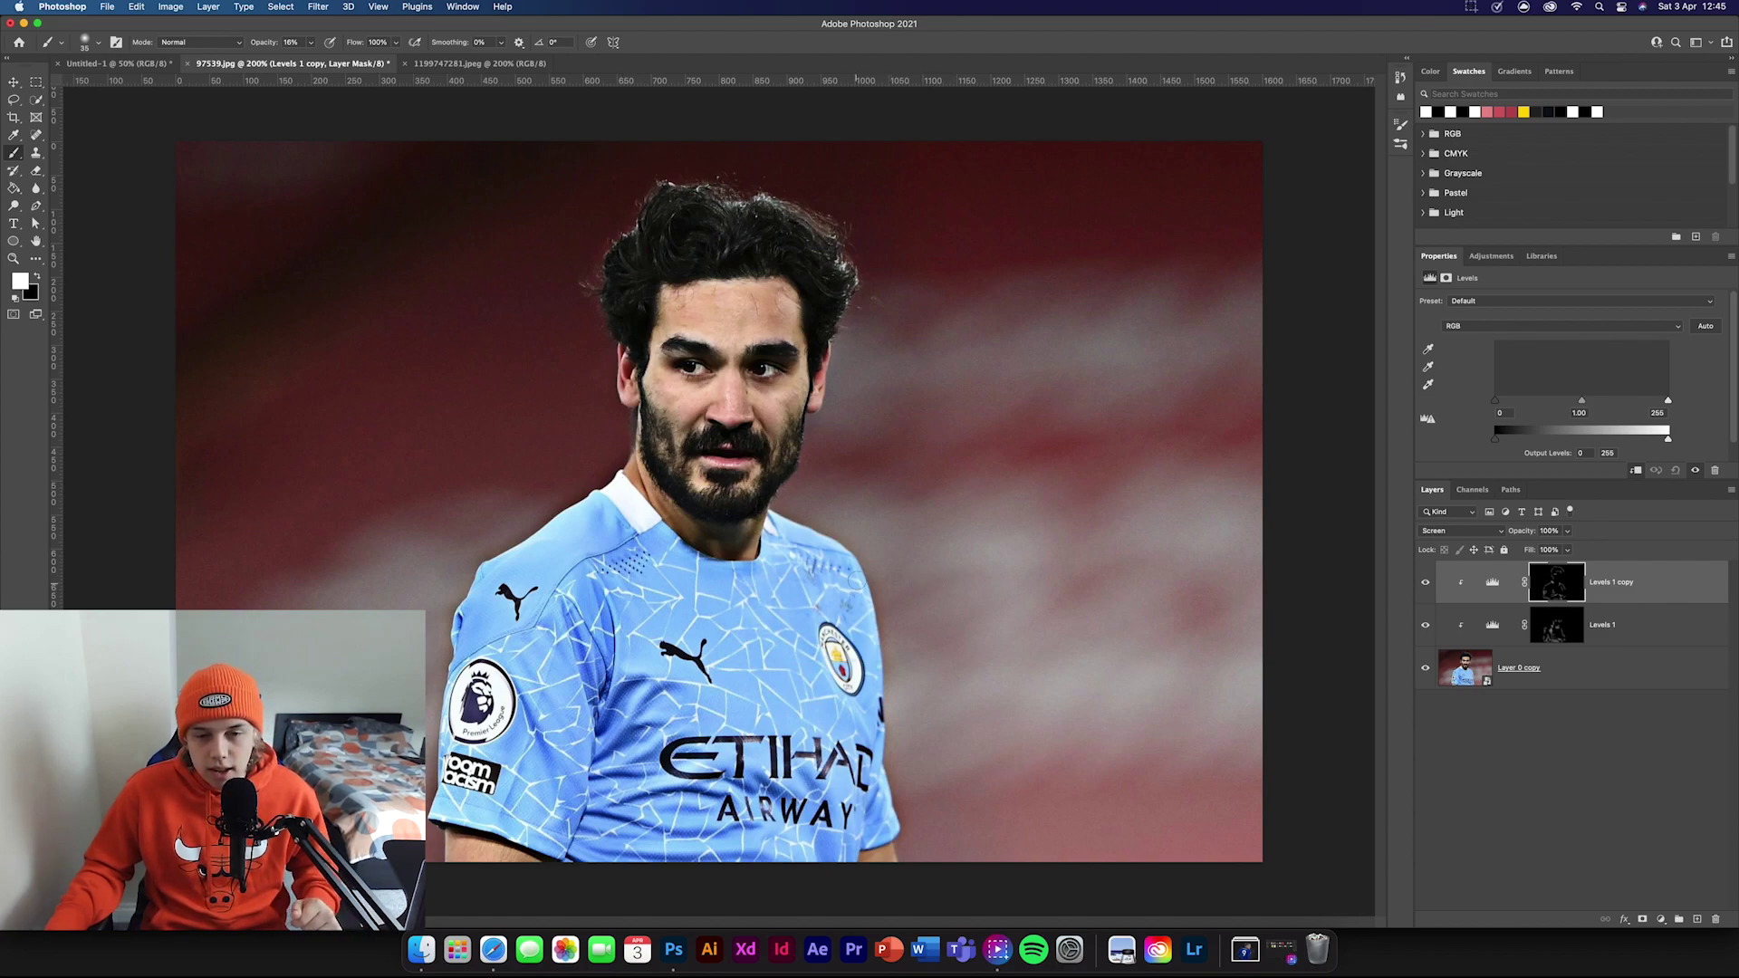
- Toggle Levels 1 copy on and off to compare the face brightening
{"action": "left_click", "coordinate": [1427, 584]}
{"action": "left_click", "coordinate": [1426, 584]}
{"action": "left_click", "coordinate": [1425, 583]}
{"action": "left_click", "coordinate": [1424, 584]}
{"action": "left_click", "coordinate": [1424, 584]}
{"action": "left_click", "coordinate": [1425, 584]}
{"action": "left_click", "coordinate": [1424, 585]}
{"action": "left_click", "coordinate": [1424, 584]}
{"action": "left_click", "coordinate": [1423, 585]}
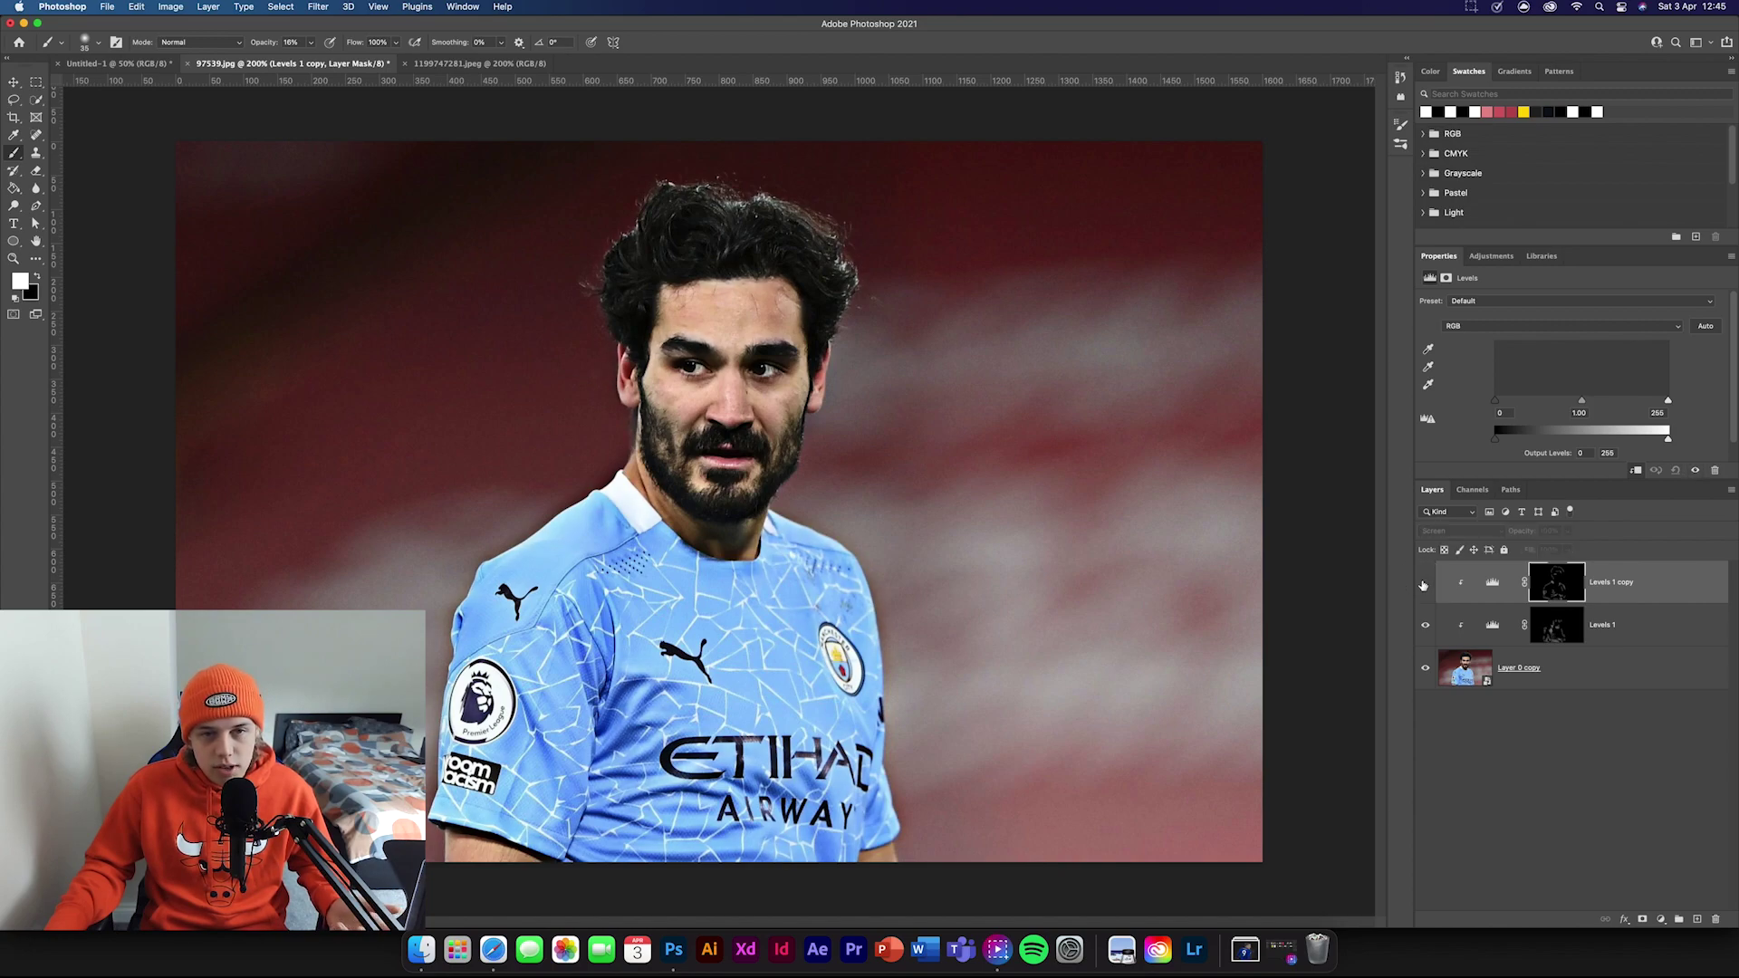
{"action": "left_click", "coordinate": [1422, 585]}
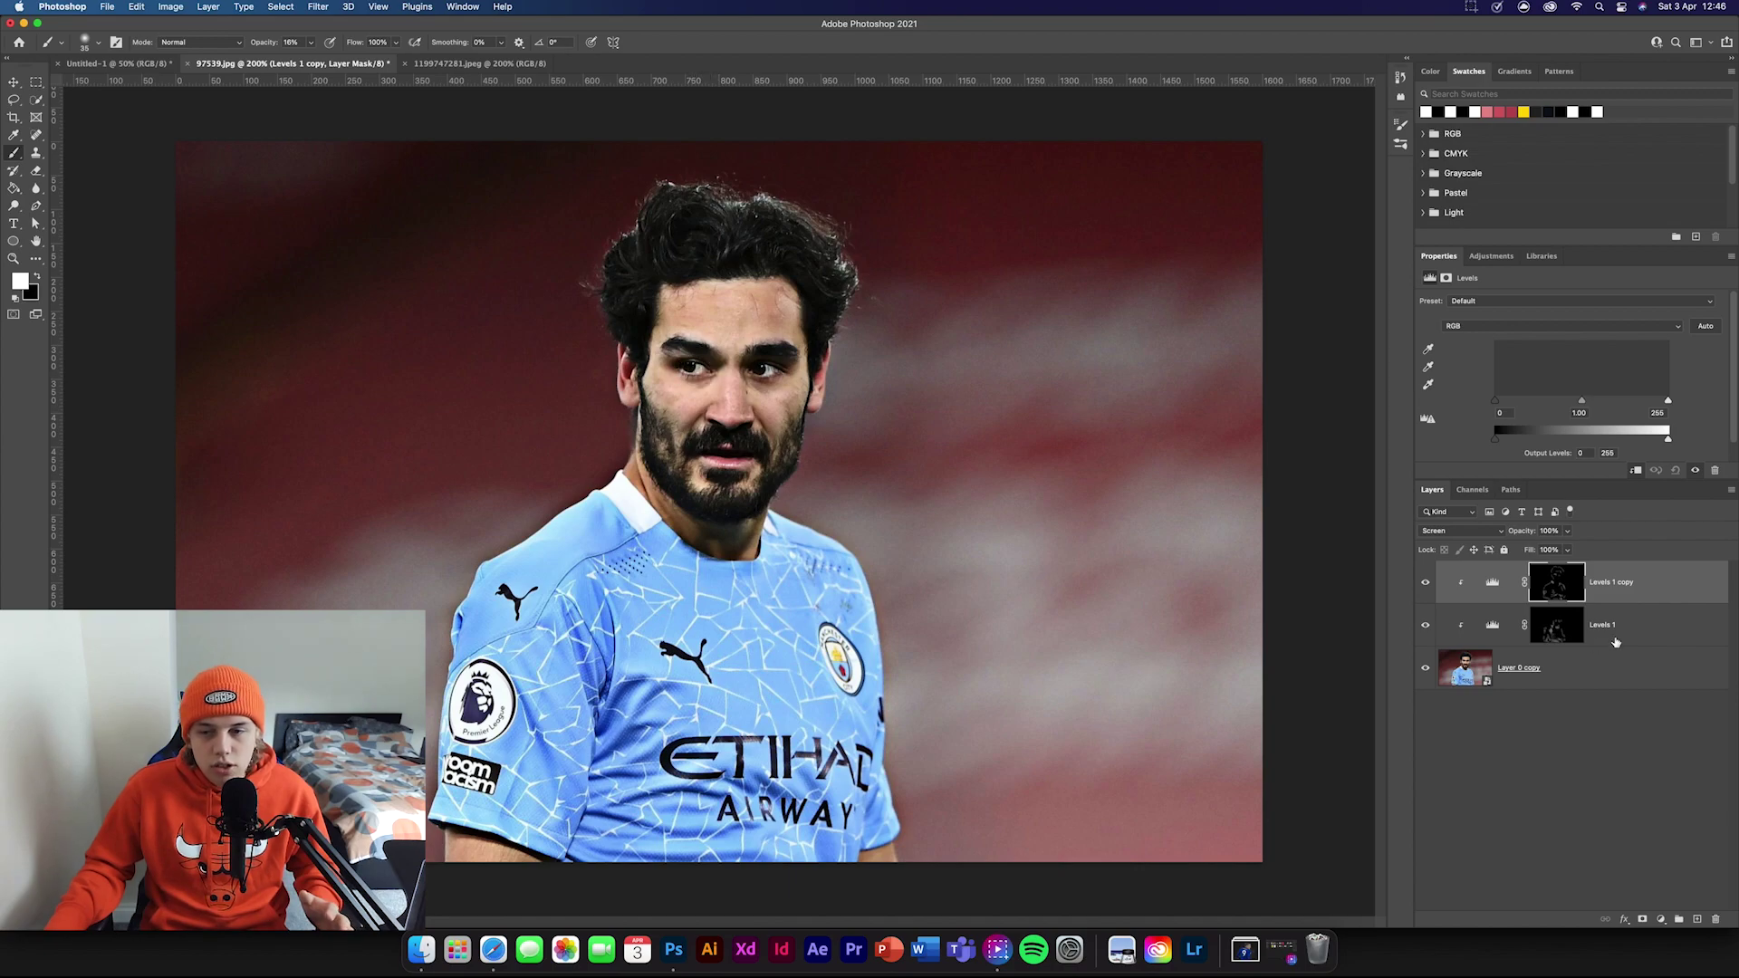
{"action": "left_click", "coordinate": [1426, 584]}
{"action": "left_click", "coordinate": [1427, 584]}
{"action": "left_click", "coordinate": [1426, 584]}
{"action": "left_click", "coordinate": [1427, 583]}
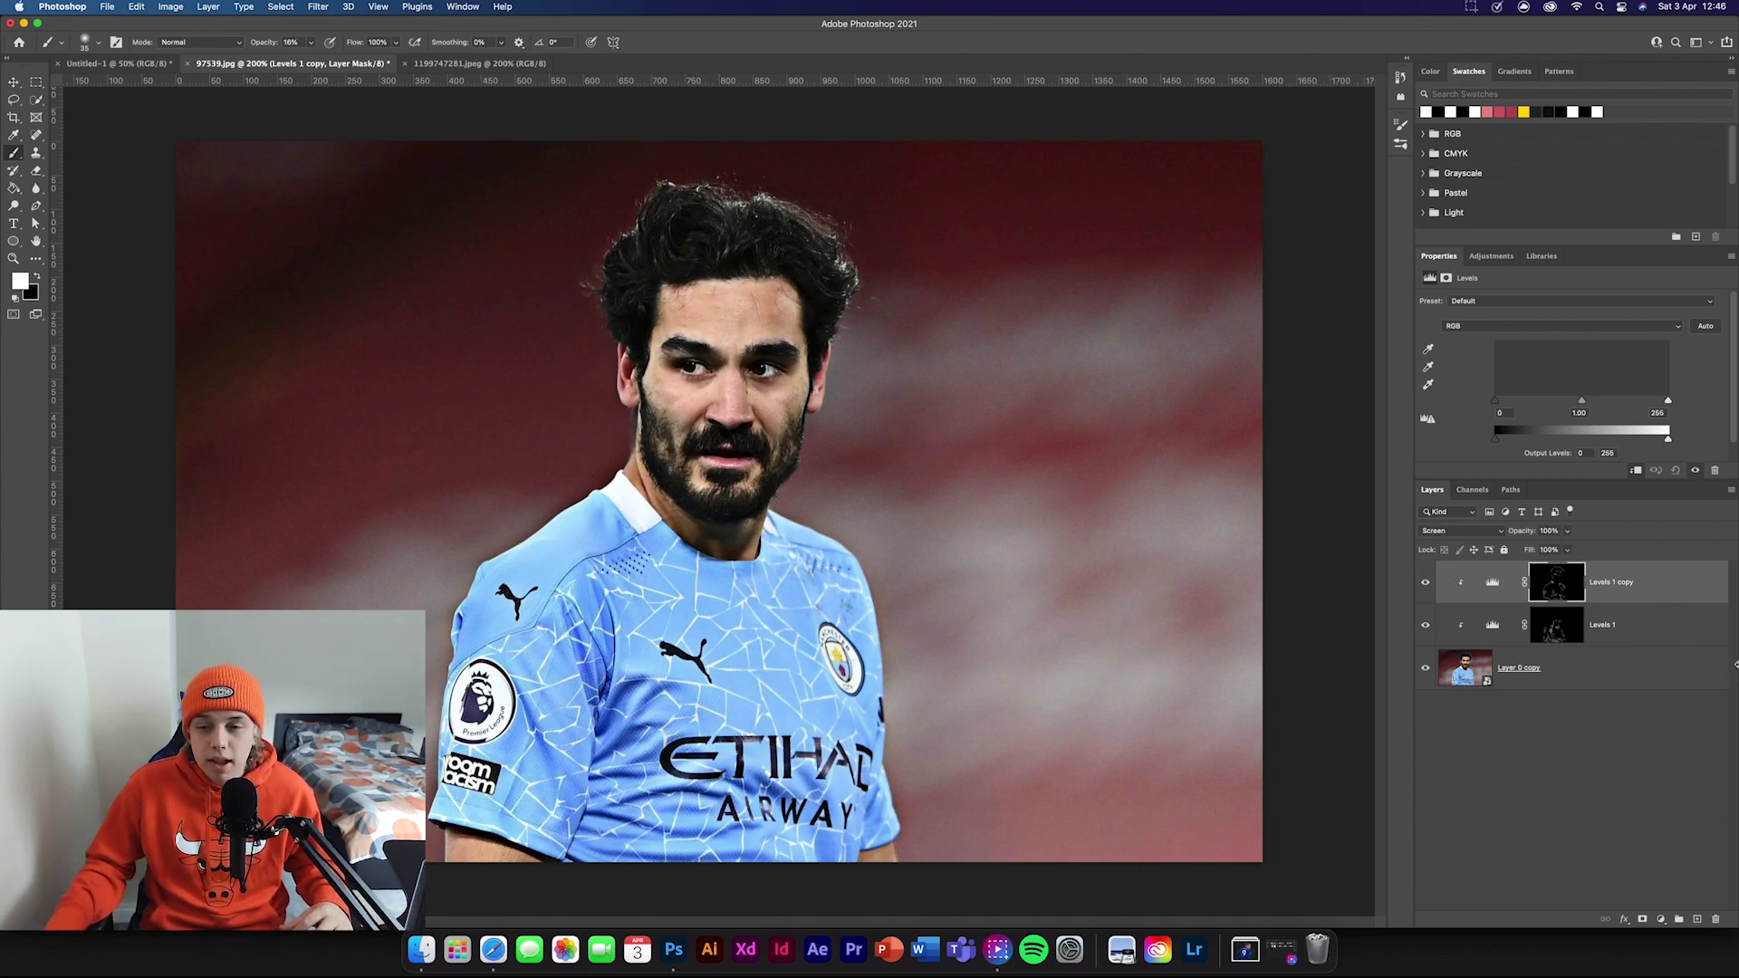
- Convert the photo and Levels layers into a single smart object
{"action": "left_click", "coordinate": [1654, 666], "text": "shift"}
{"action": "right_click", "coordinate": [1655, 666]}
{"action": "key", "text": "Escape"}
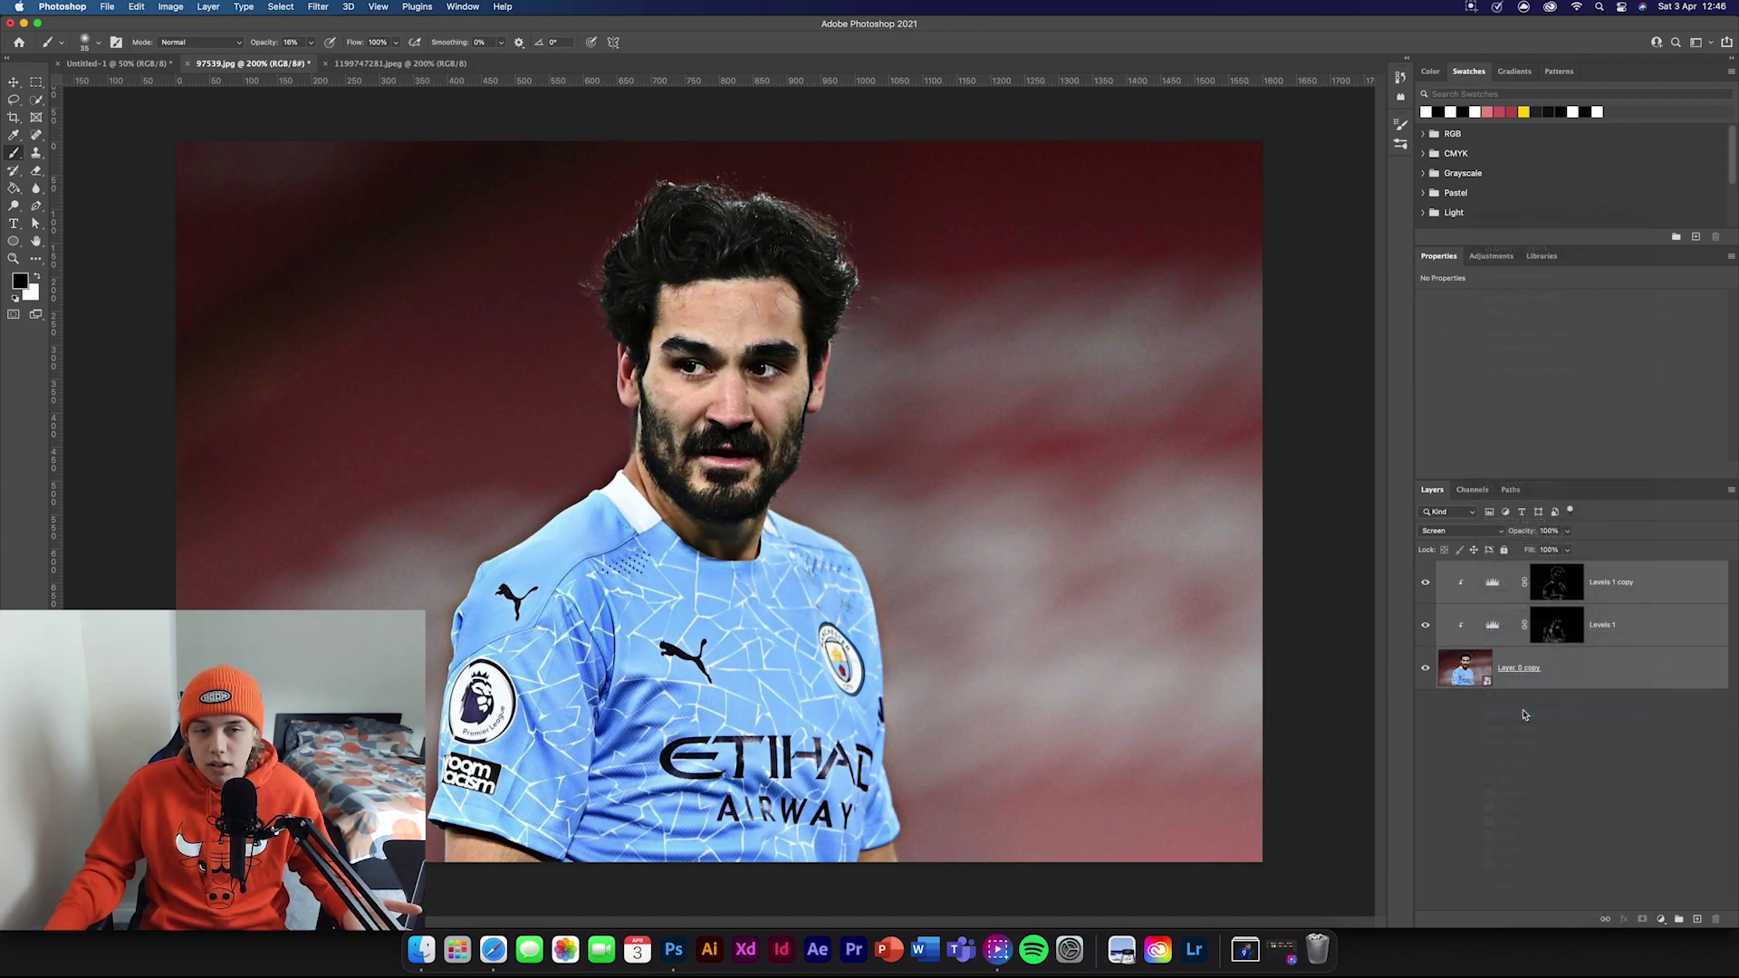
{"action": "left_click", "coordinate": [1576, 585]}
{"action": "right_click", "coordinate": [1576, 585]}
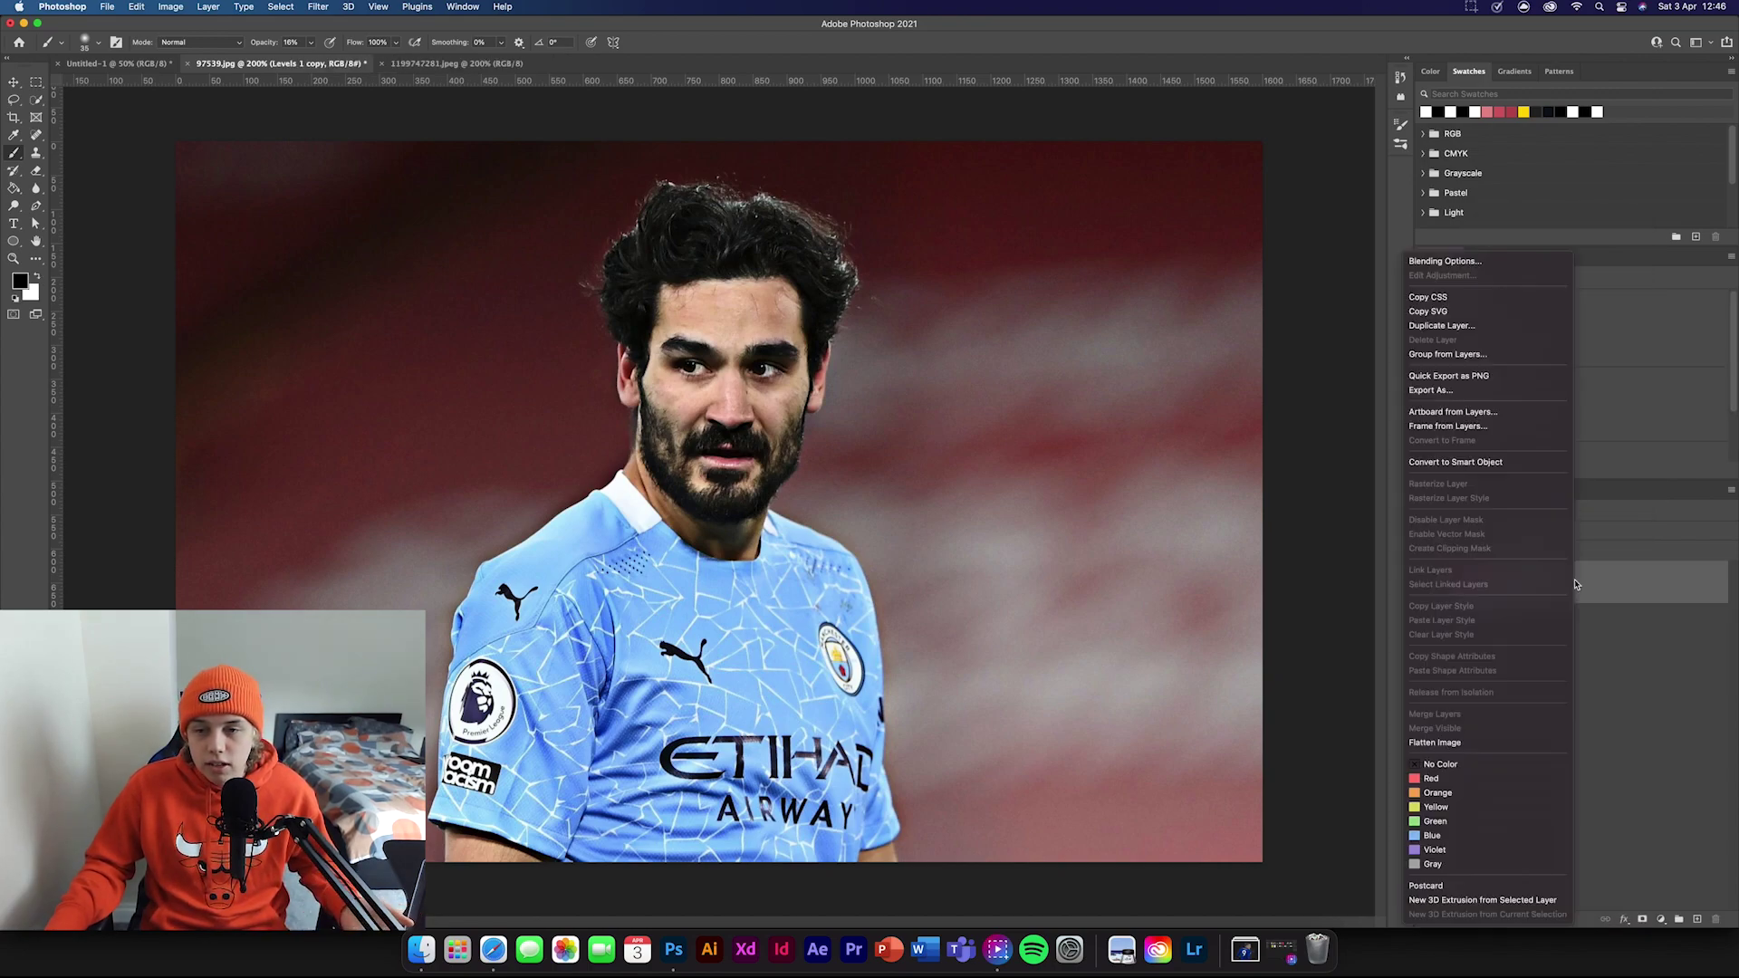
{"action": "left_click", "coordinate": [1487, 463]}
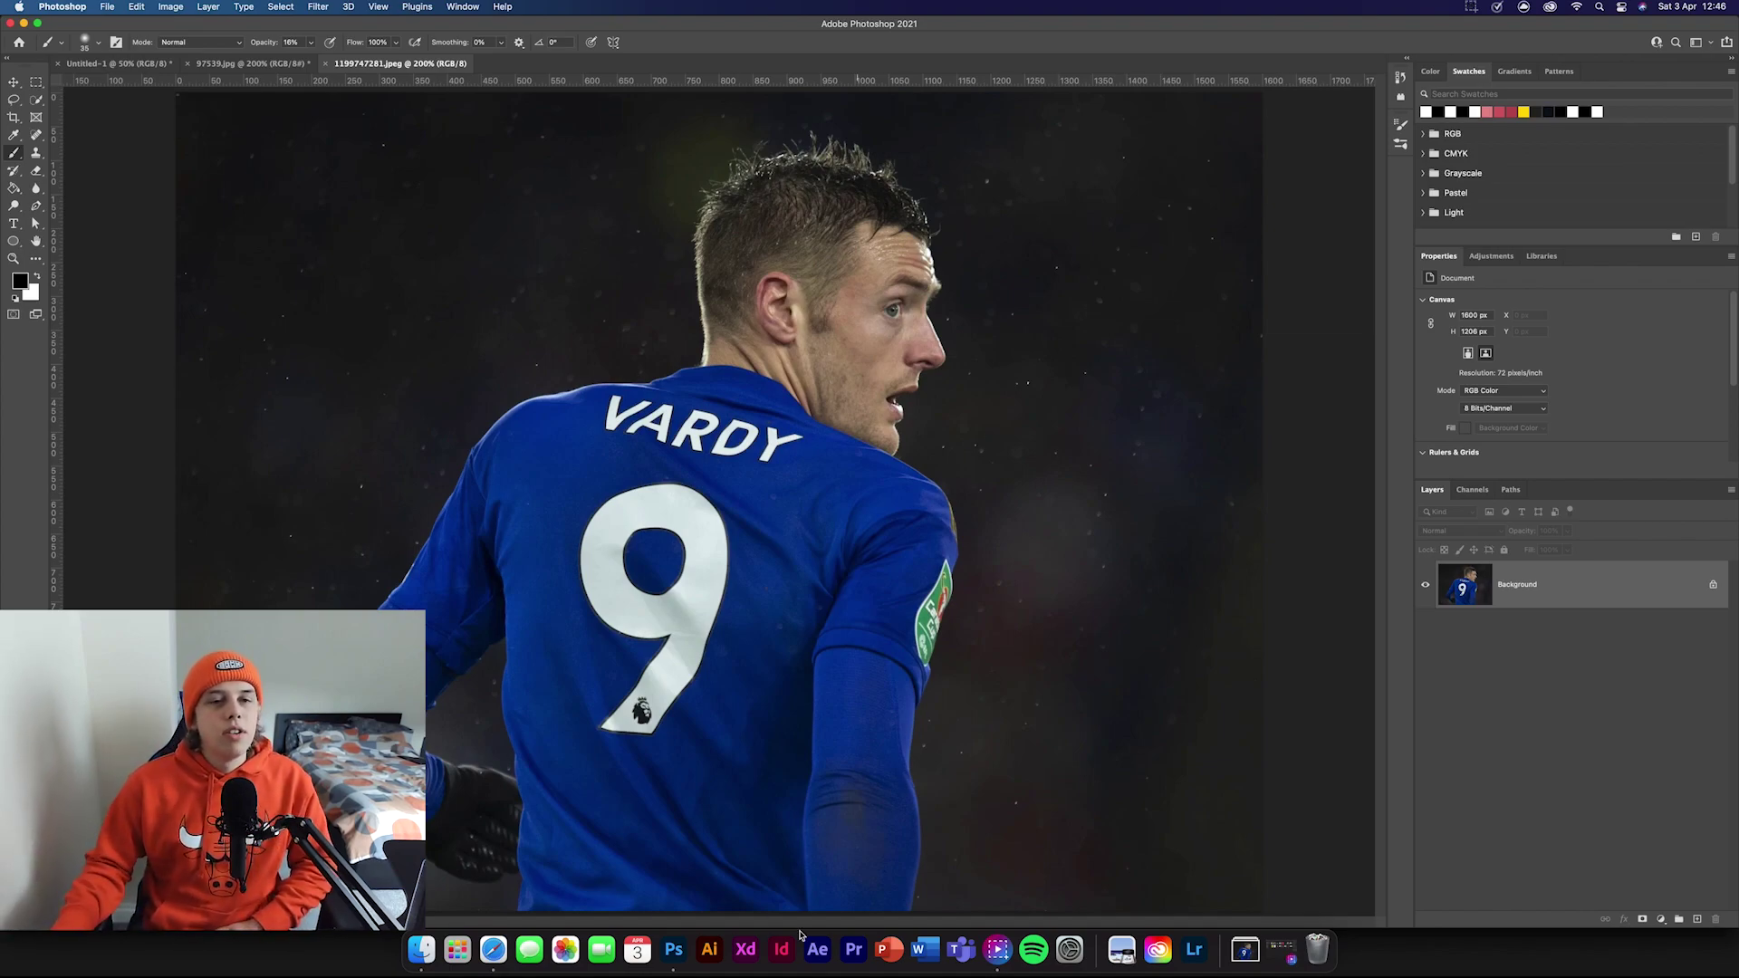
- Unlock the Vardy photo's Background into Layer 0 and apply Filter > Sharpen > Sharpen
{"action": "left_click", "coordinate": [1714, 587]}
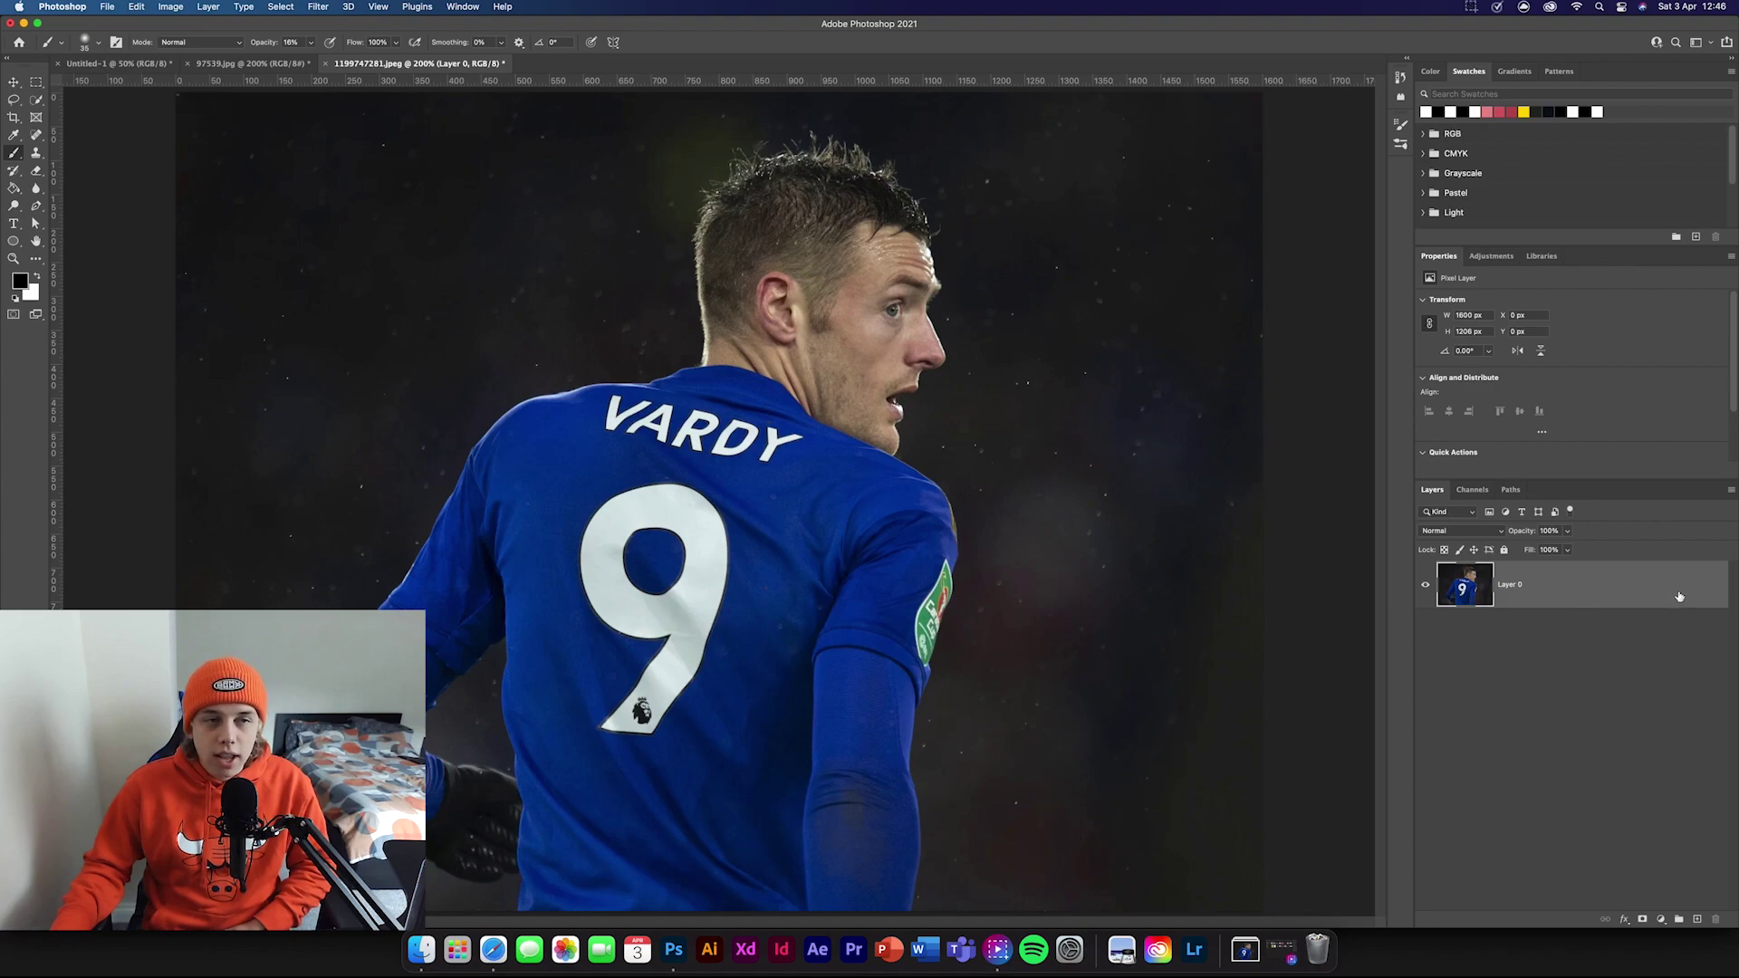
{"action": "key", "text": "v"}
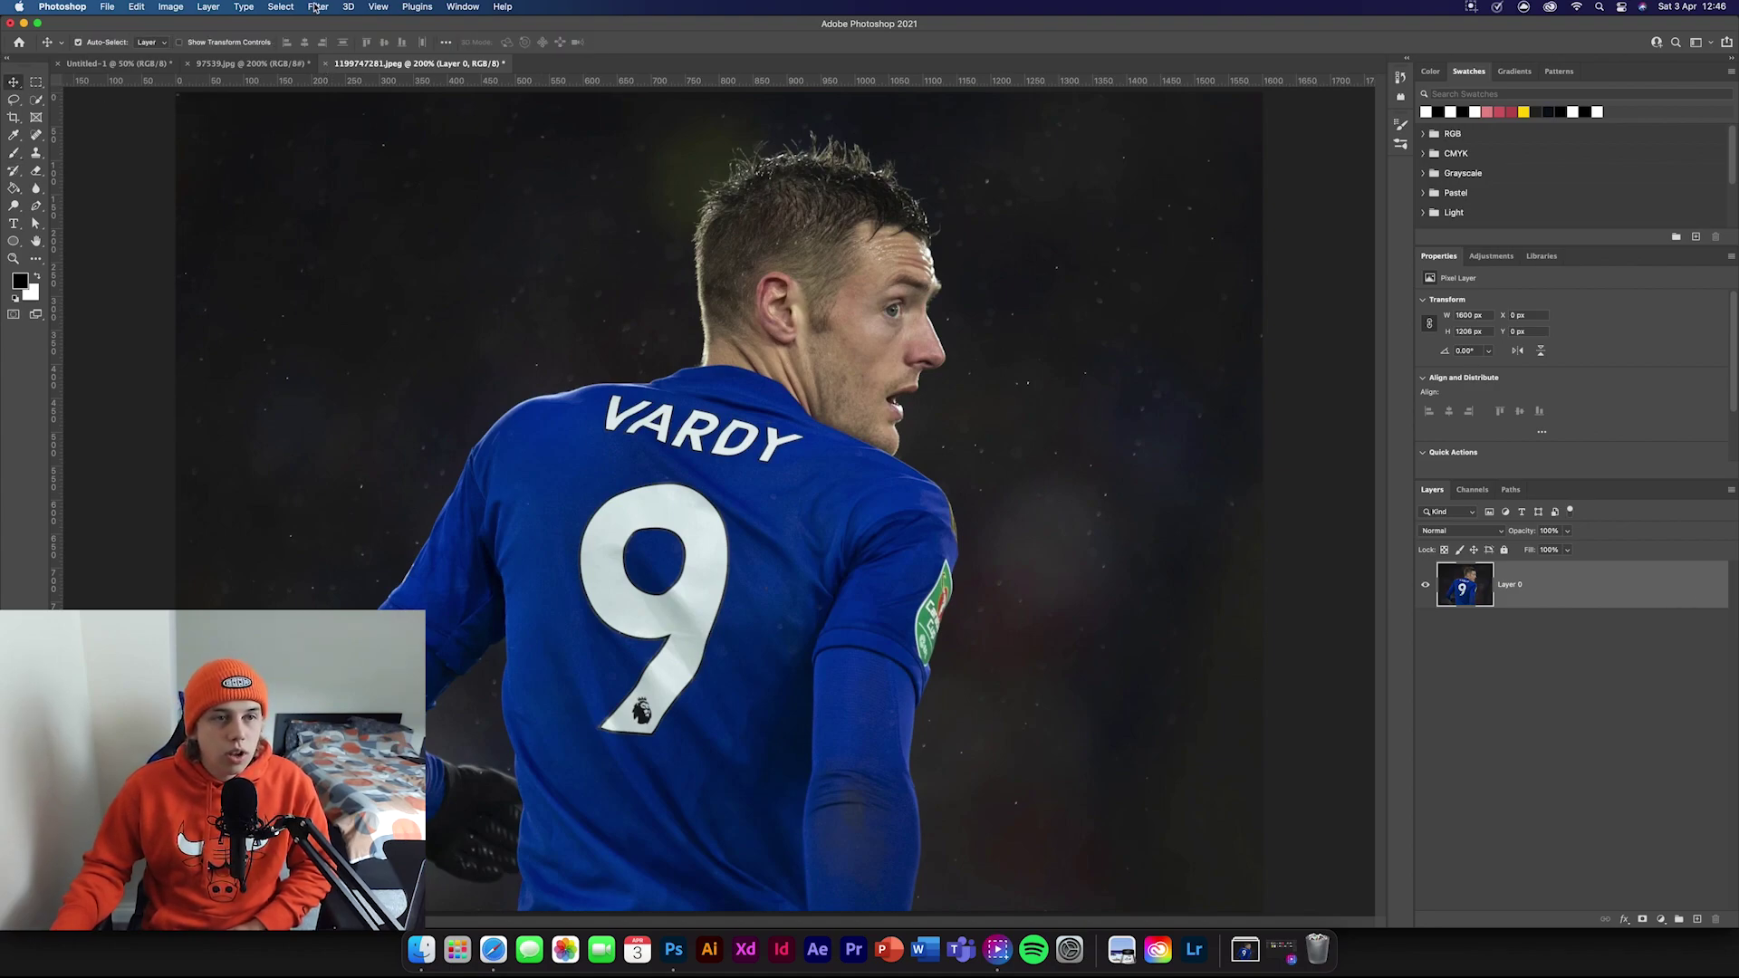
{"action": "left_click", "coordinate": [285, 7]}
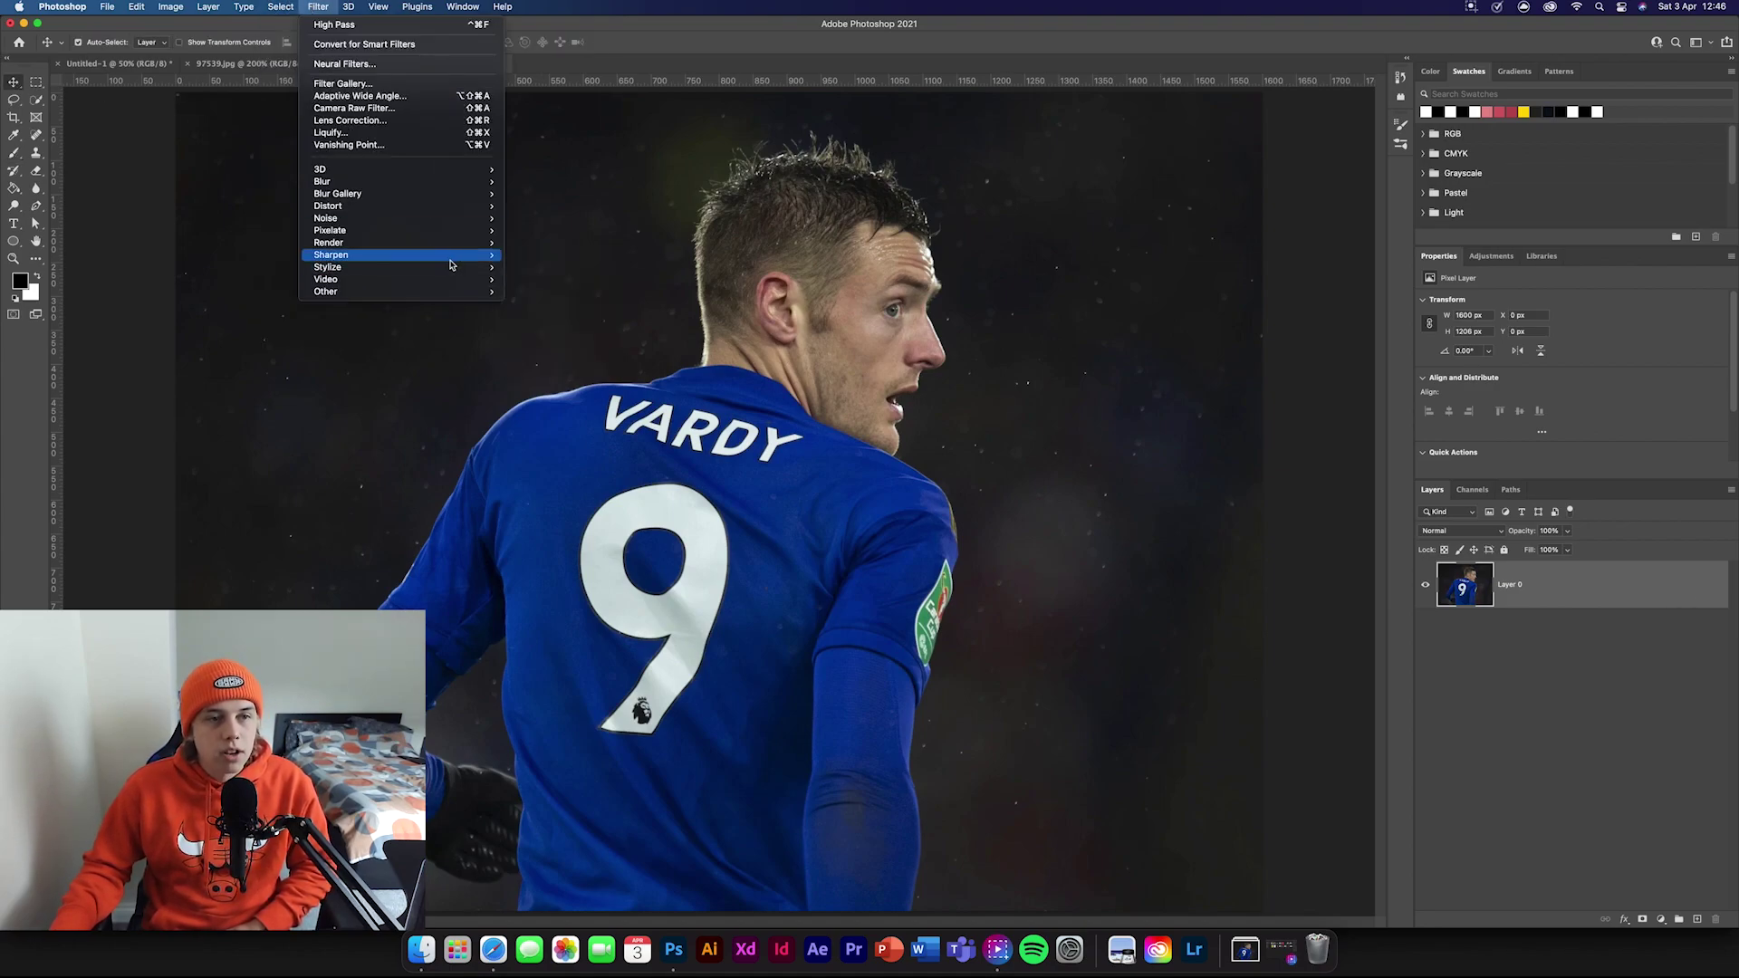
{"action": "mouse_move", "coordinate": [440, 257]}
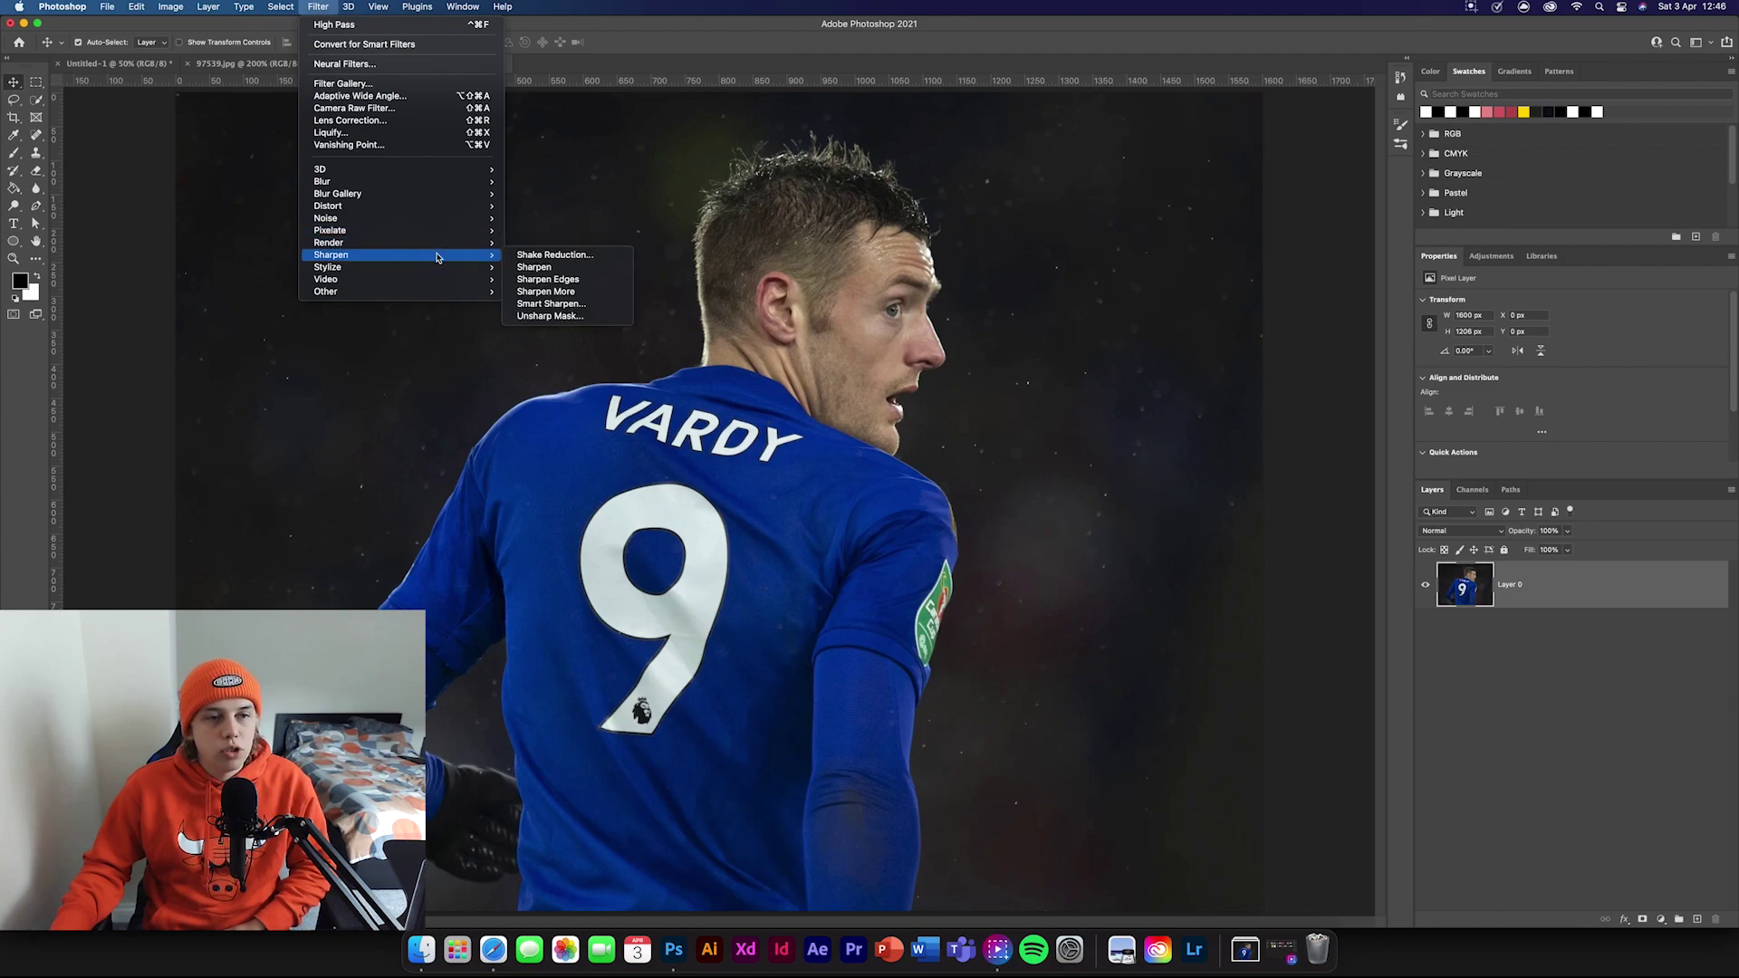
{"action": "left_click", "coordinate": [536, 268]}
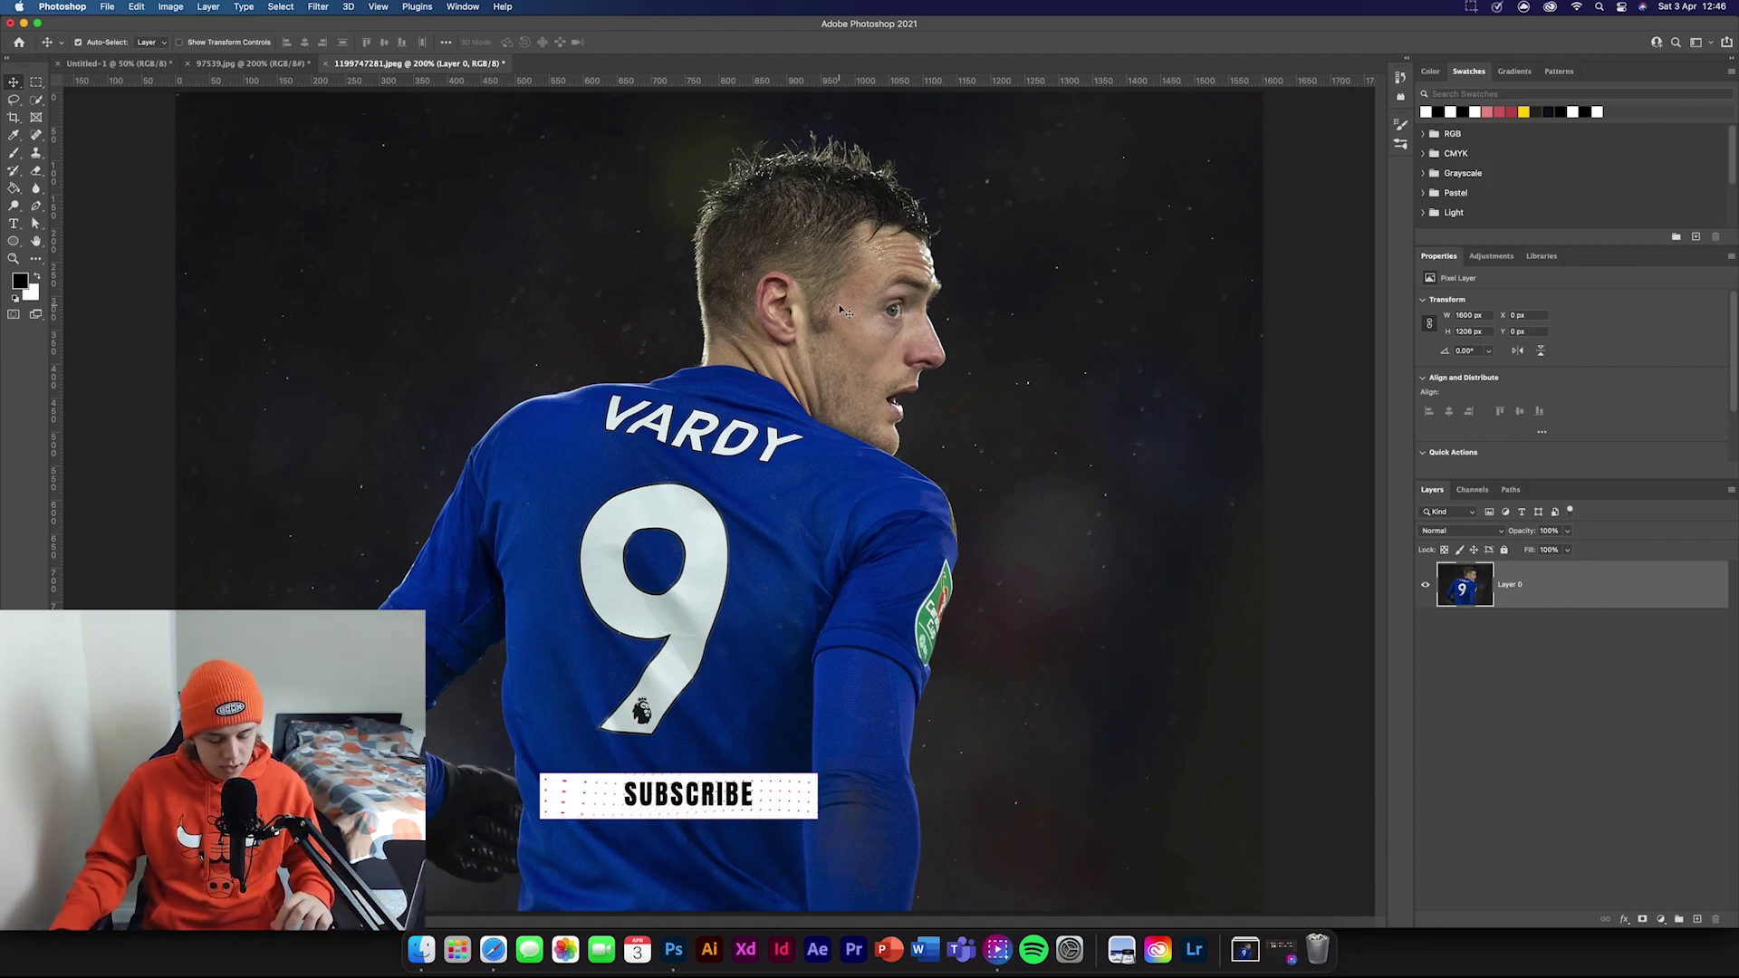
- Undo an accidental empty layer and duplicate Layer 0 into a Layer 0 copy
{"action": "left_click", "coordinate": [1697, 920]}
{"action": "key", "text": "super+z"}
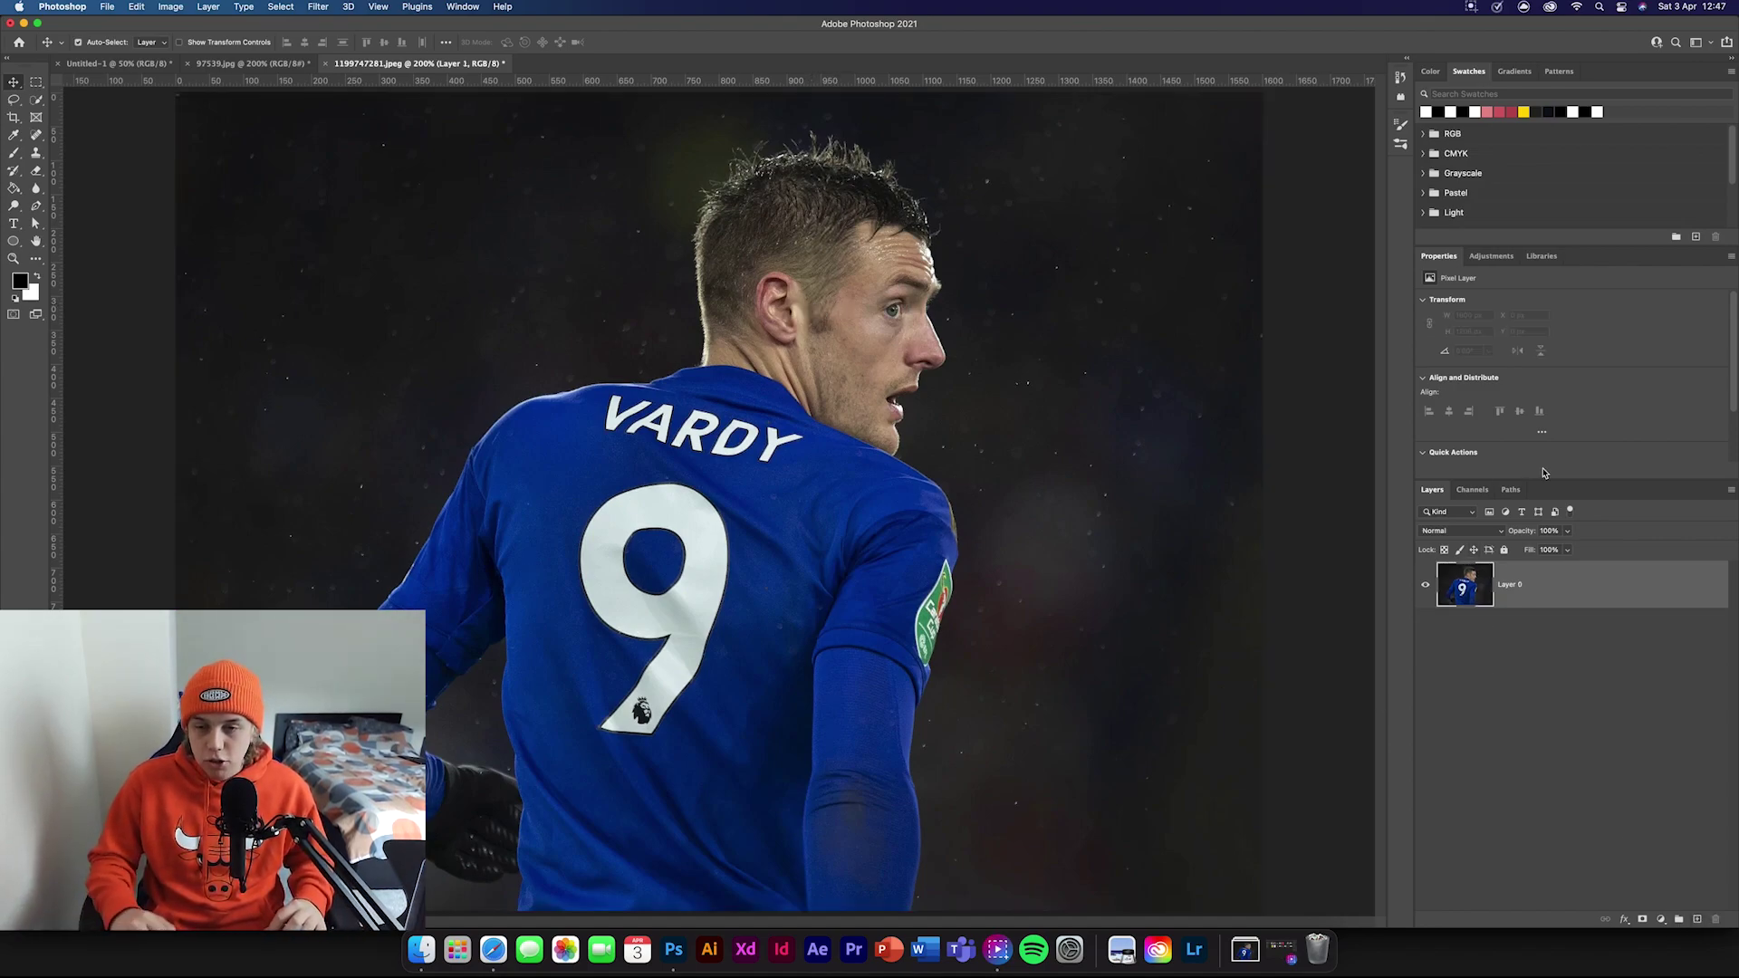
{"action": "key", "text": "super+j"}
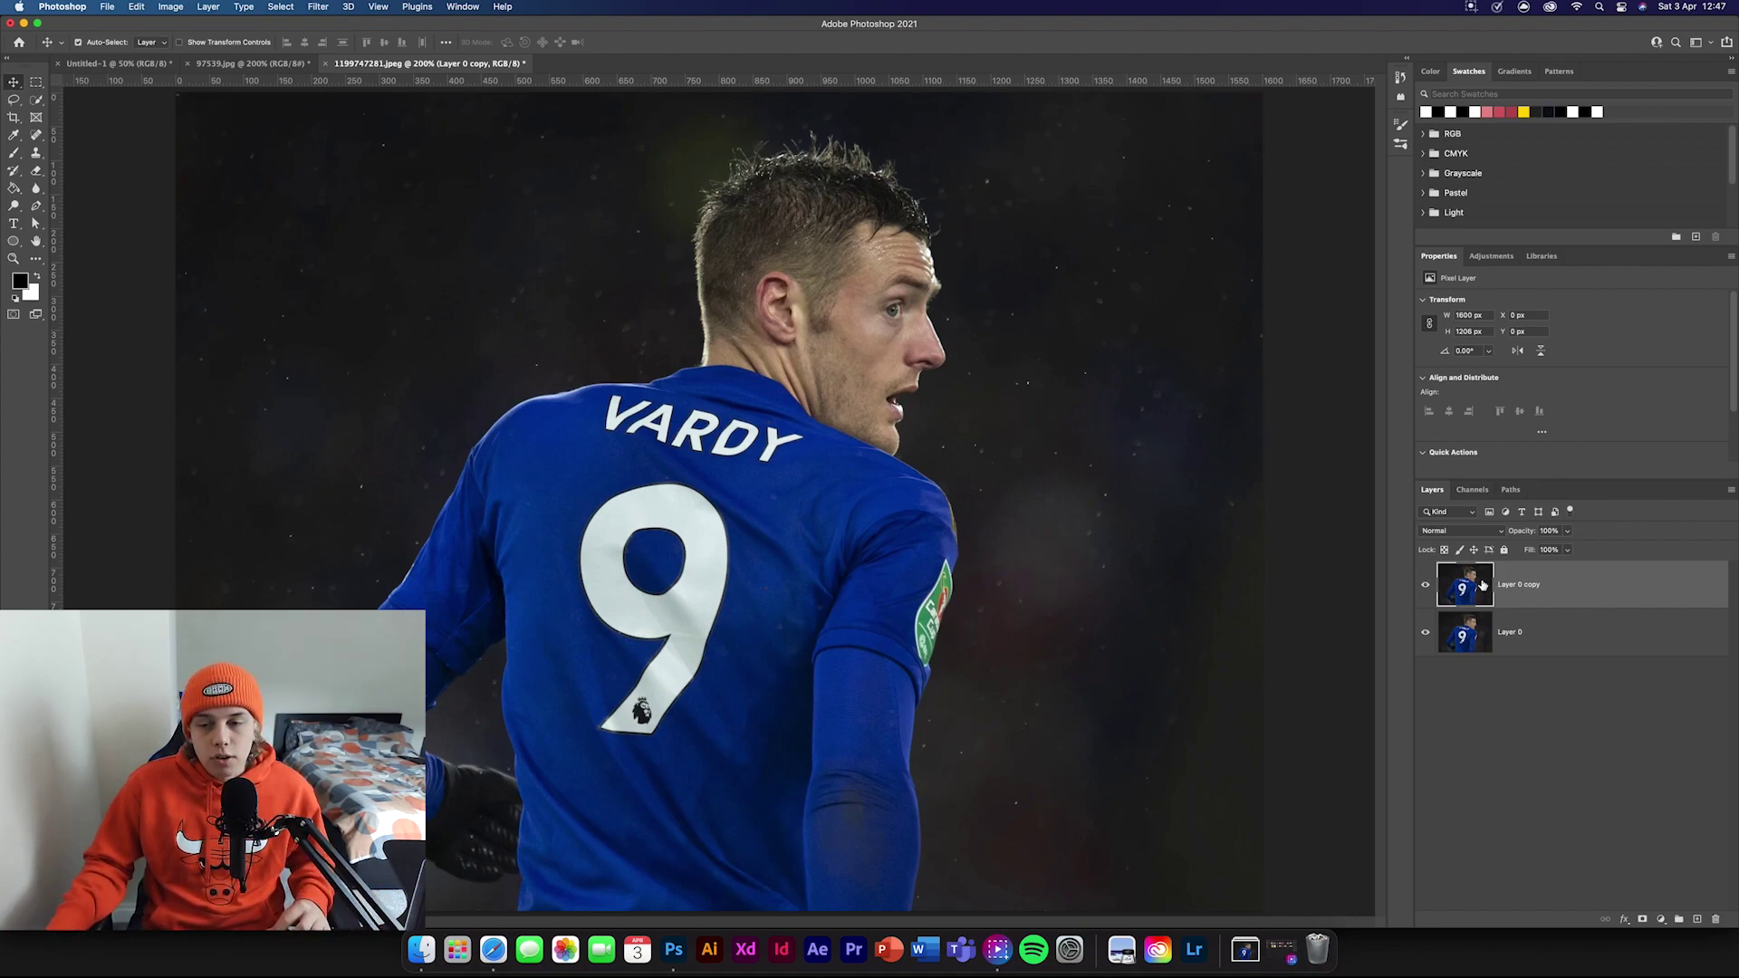
- Browse the Filter menu, then hide Layer 0 copy to compare it with the original
{"action": "left_click", "coordinate": [319, 8]}
{"action": "mouse_move", "coordinate": [450, 254]}
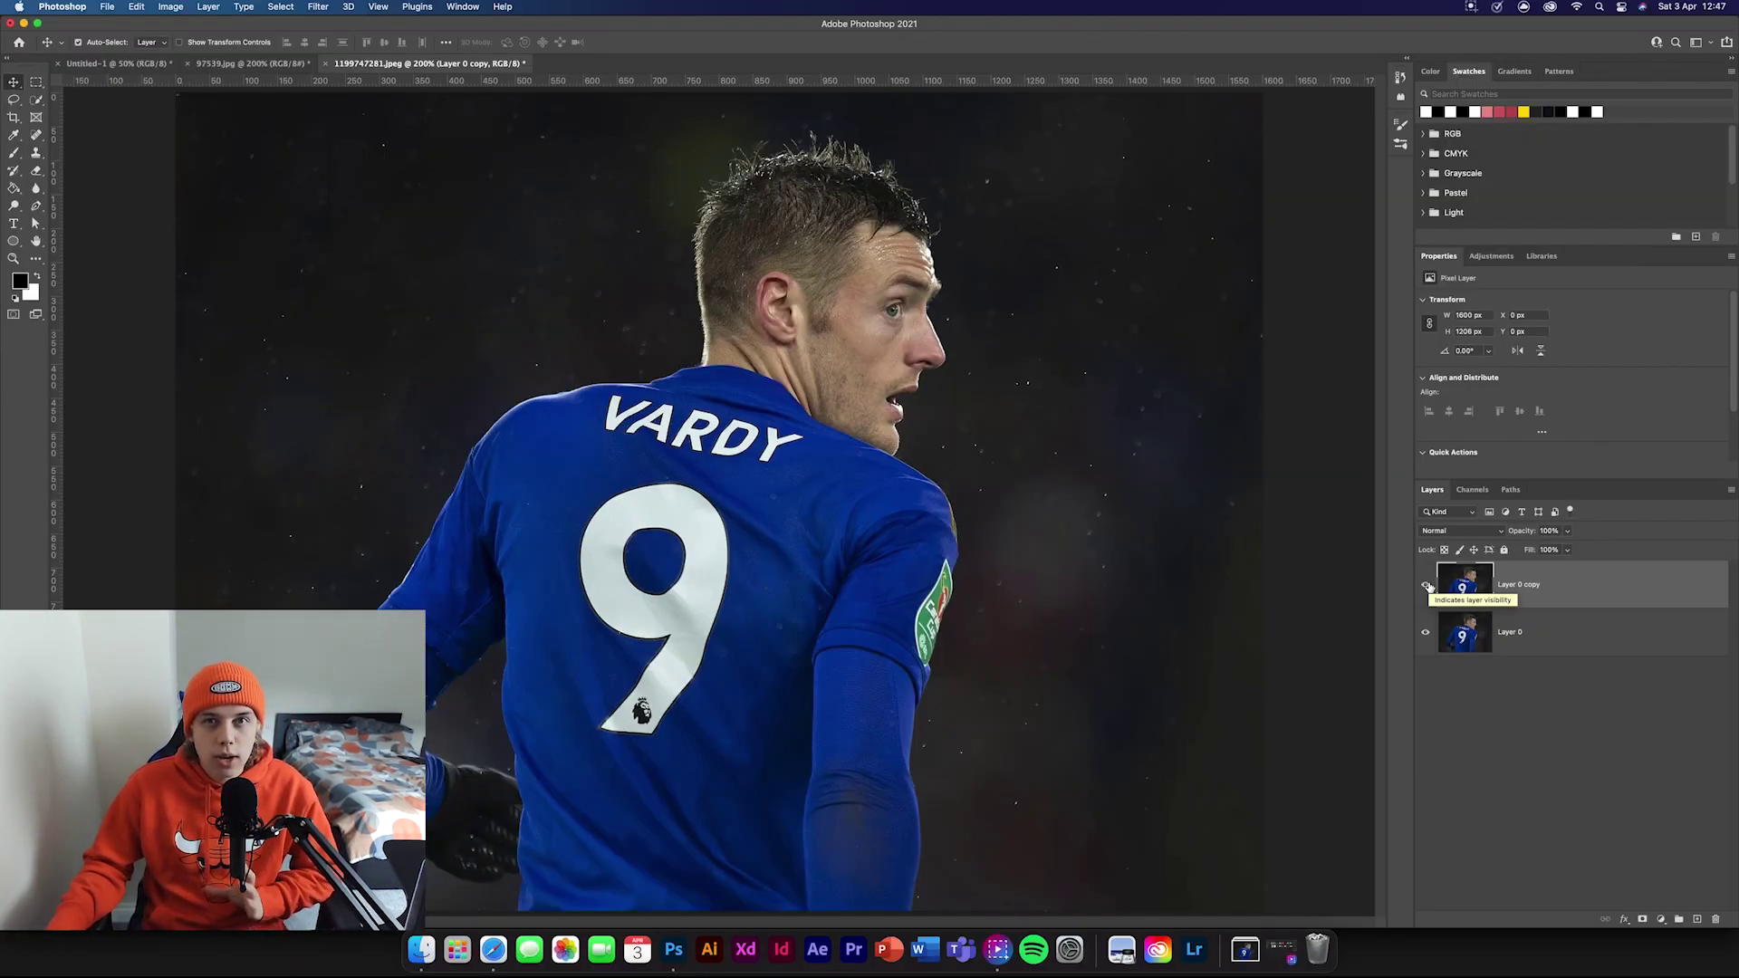
{"action": "left_click", "coordinate": [1428, 587]}
- Toggle Layer 0 copy's visibility to compare, then launch the Camera Raw Filter on it
{"action": "left_click", "coordinate": [1428, 587]}
{"action": "left_click", "coordinate": [1429, 587]}
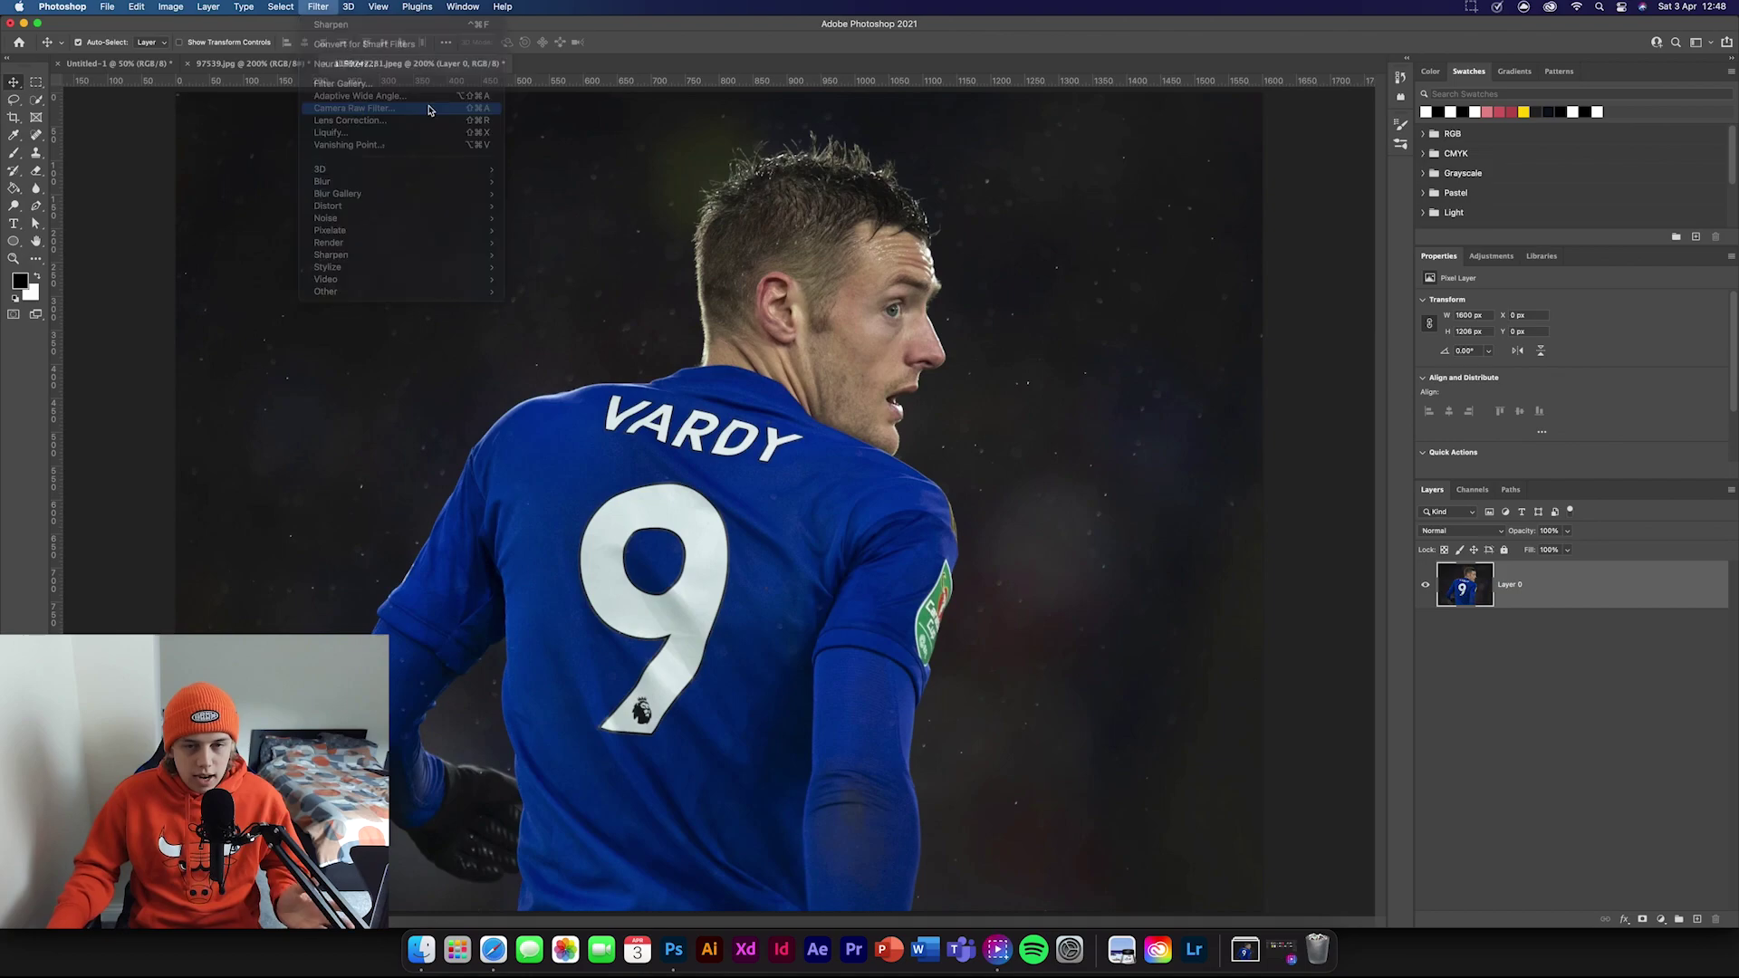
{"action": "left_click", "coordinate": [429, 110]}
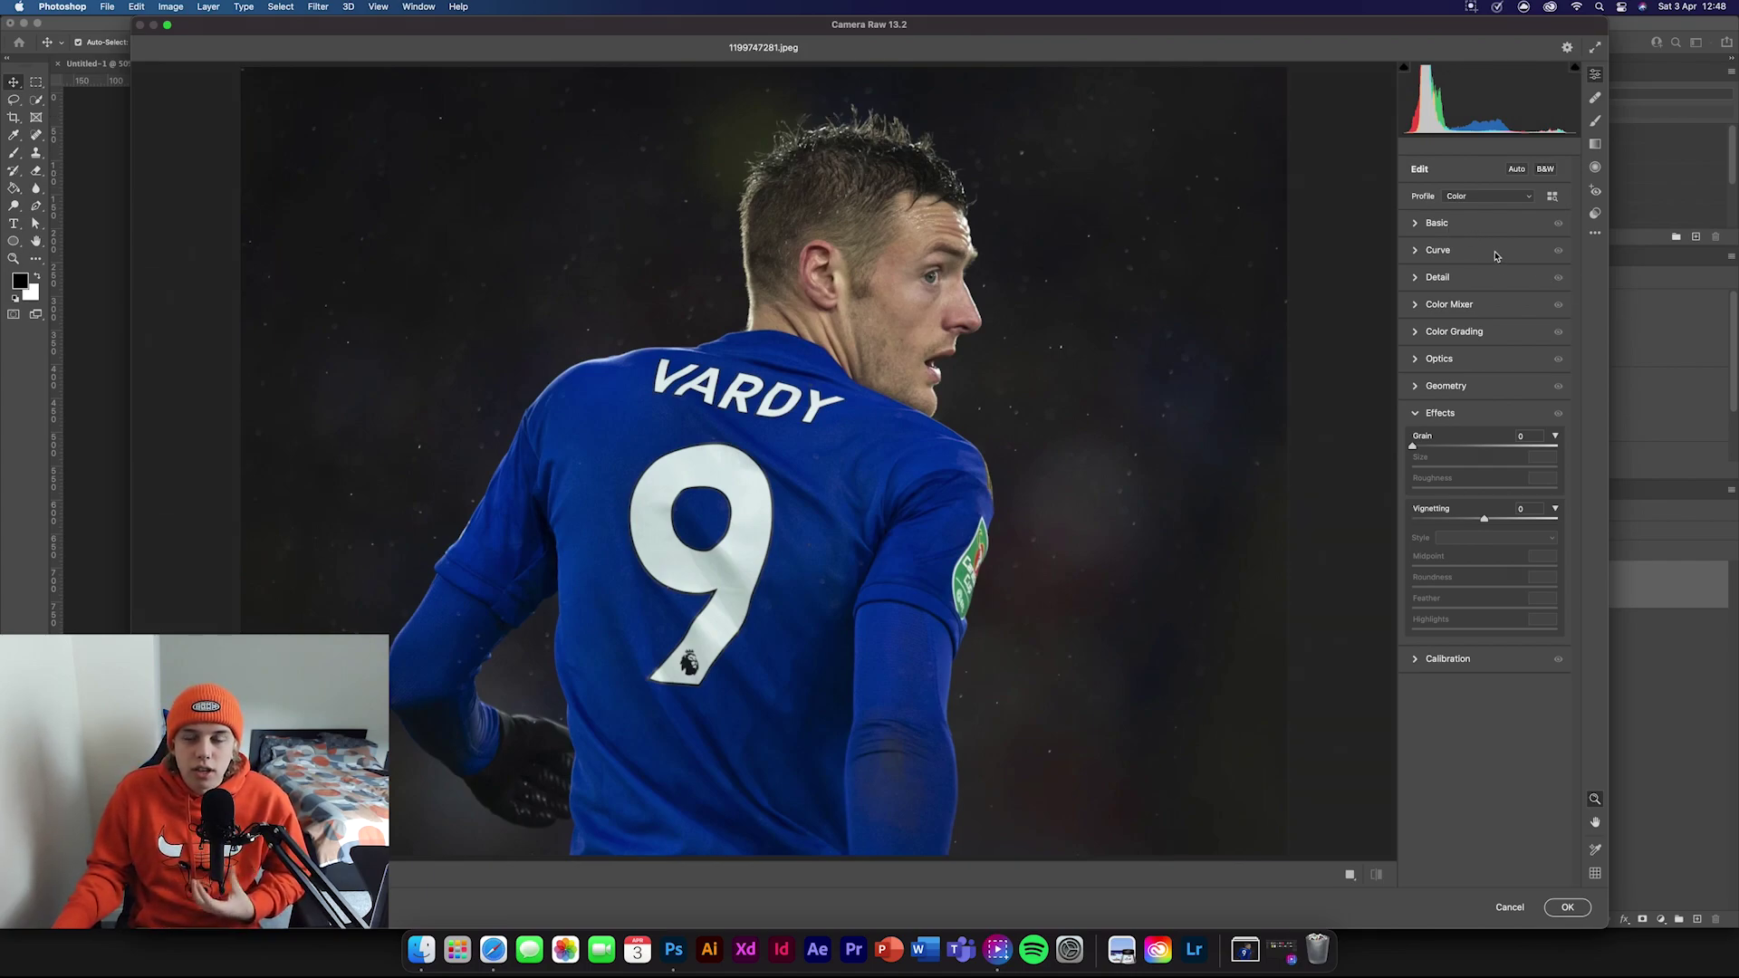
- Set Exposure +0.45, Contrast +59, Texture +50, Clarity +42, Dehaze +31 and Saturation +30 in Basic
{"action": "left_click", "coordinate": [1420, 230]}
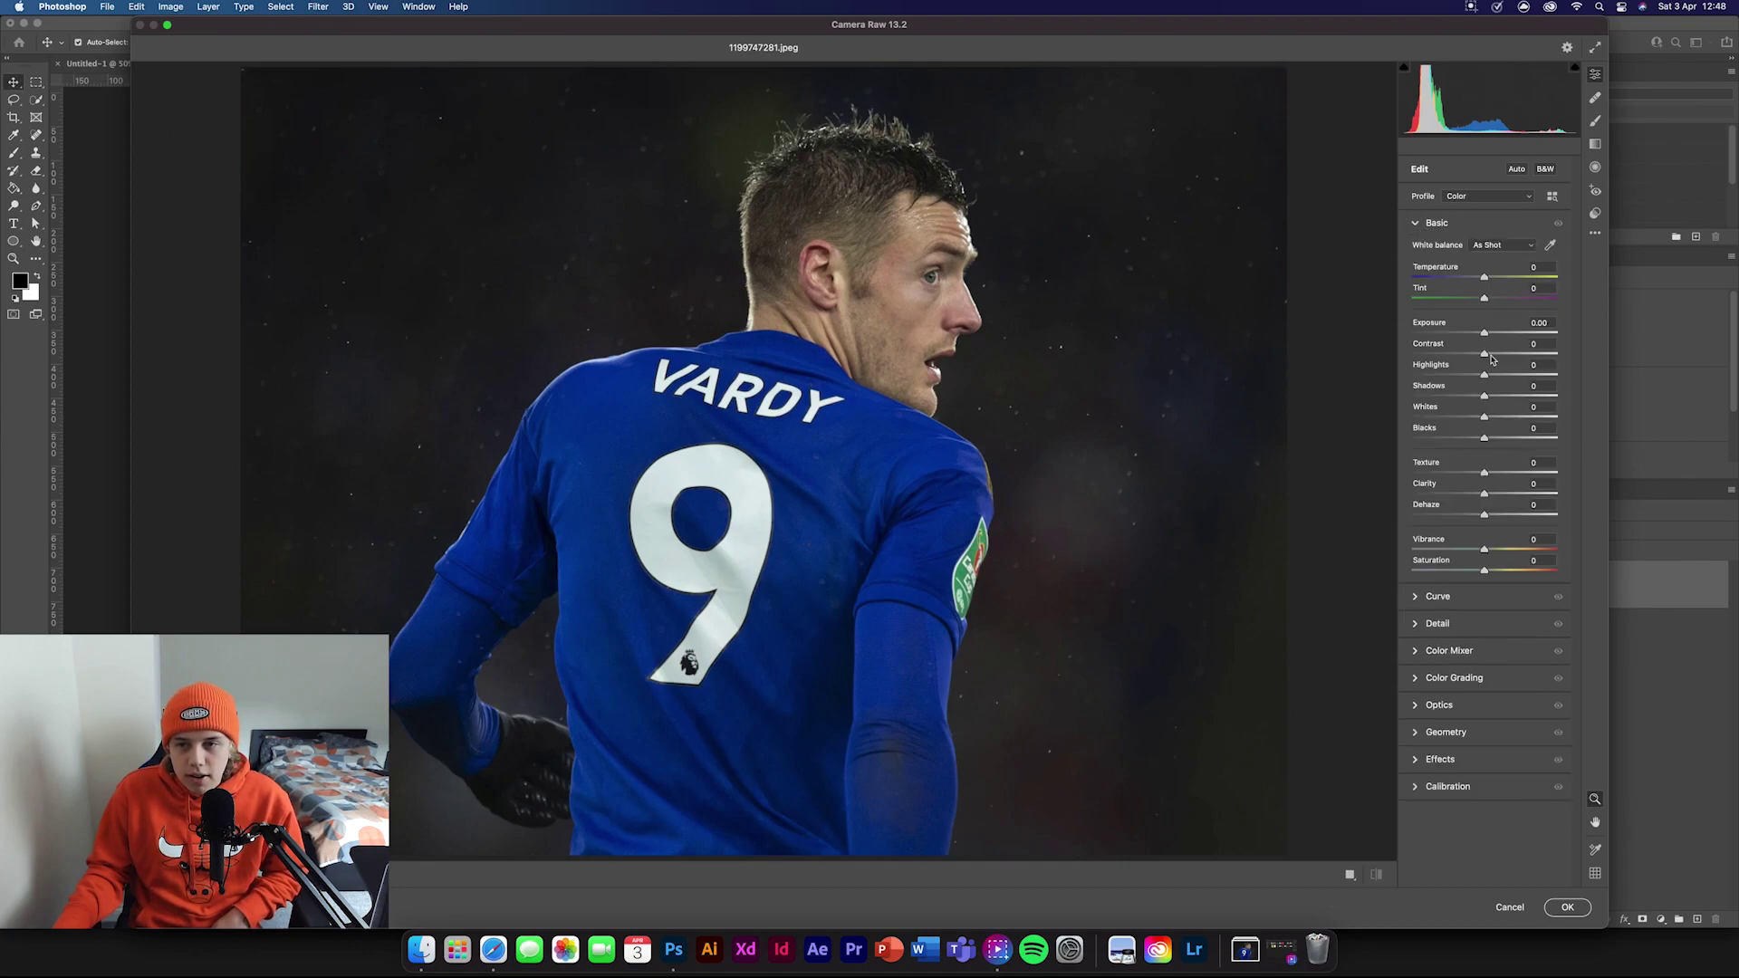
{"action": "left_click_drag", "start_coordinate": [1485, 334], "coordinate": [1492, 333]}
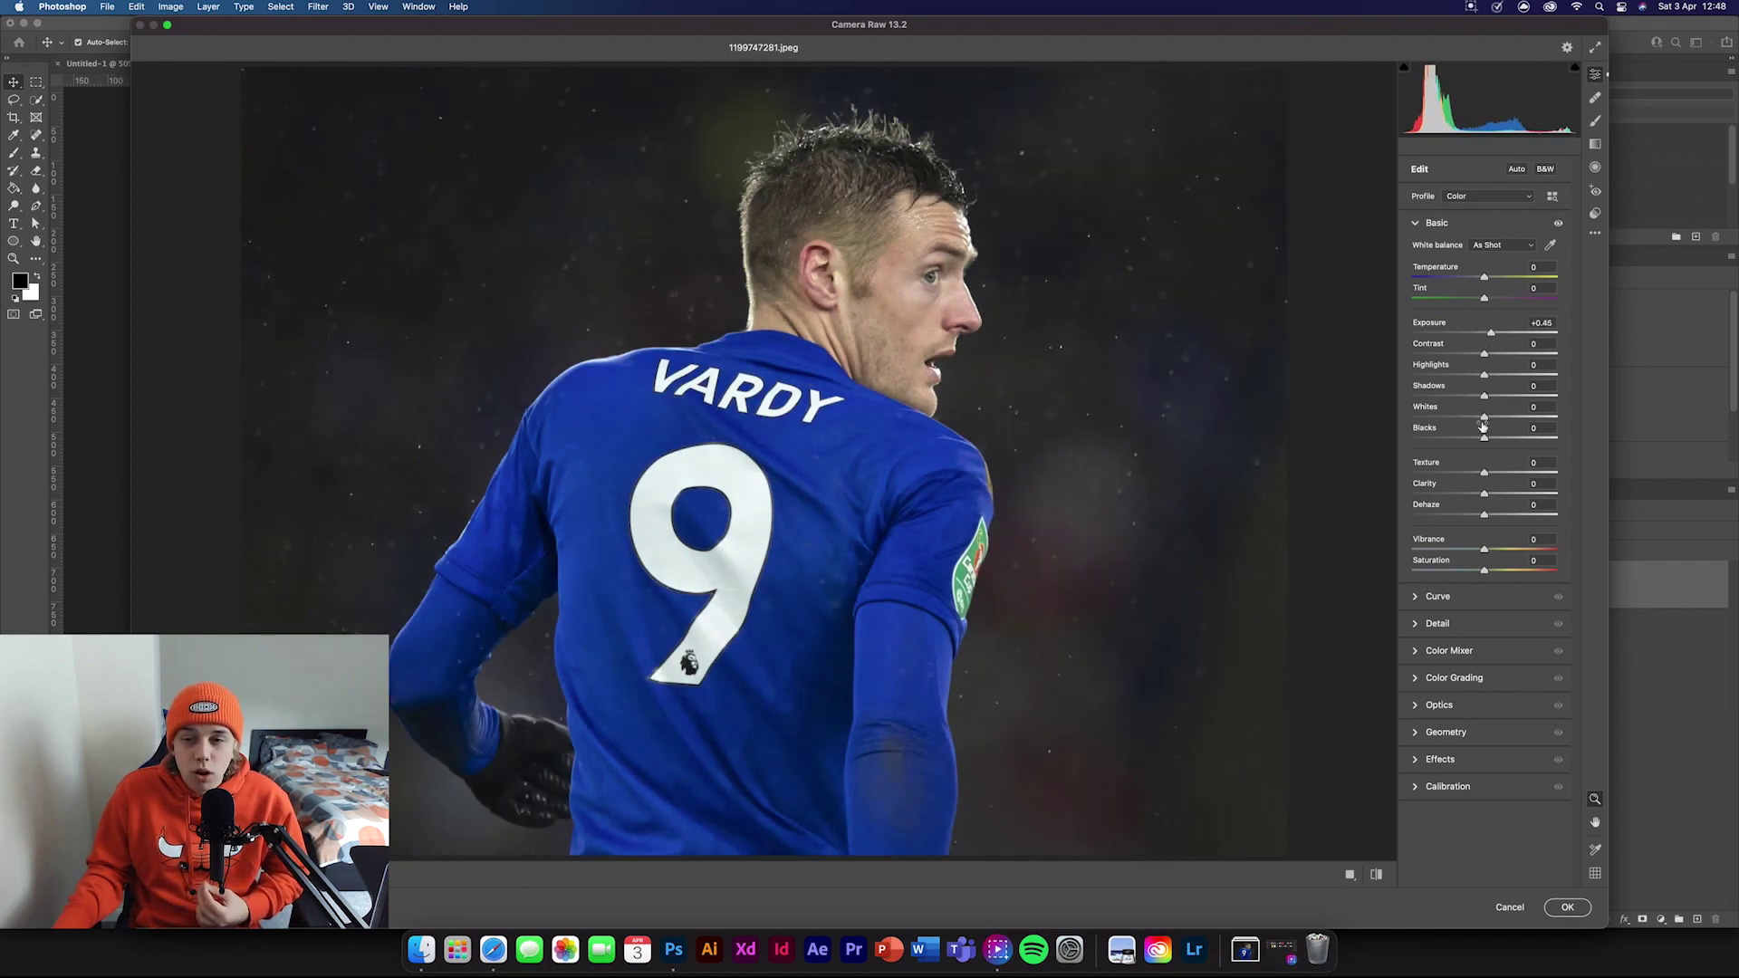
{"action": "left_click_drag", "start_coordinate": [1484, 353], "coordinate": [1526, 358]}
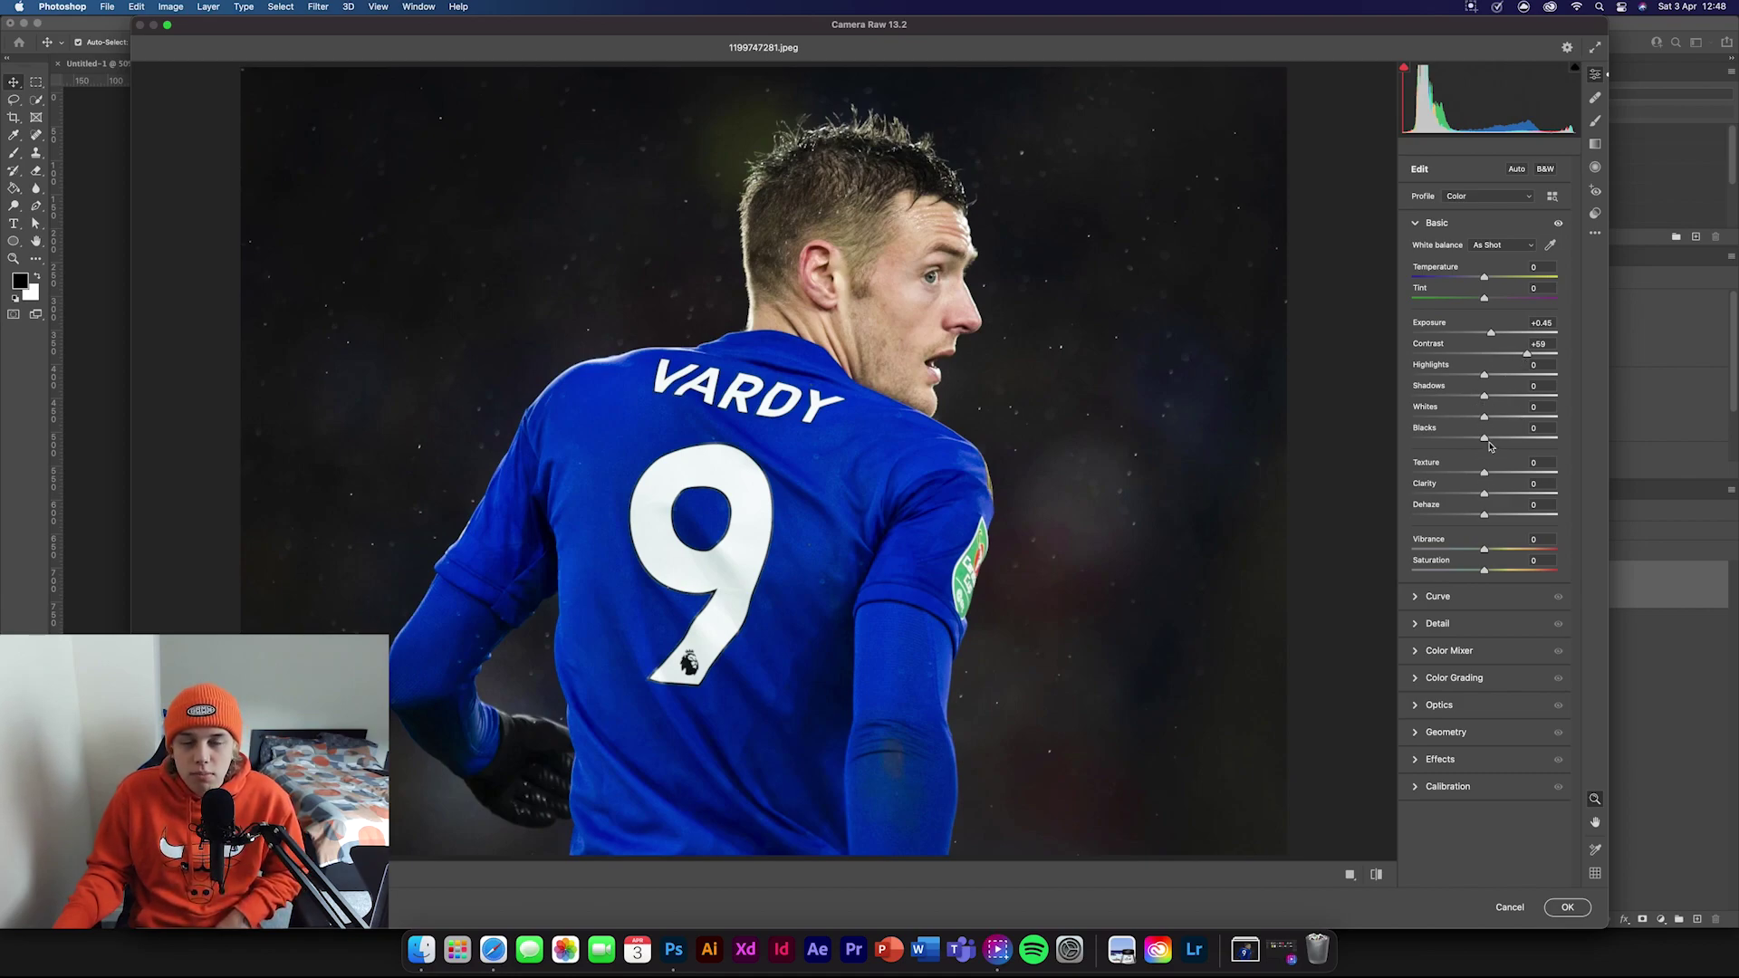
{"action": "left_click_drag", "start_coordinate": [1484, 473], "coordinate": [1521, 474]}
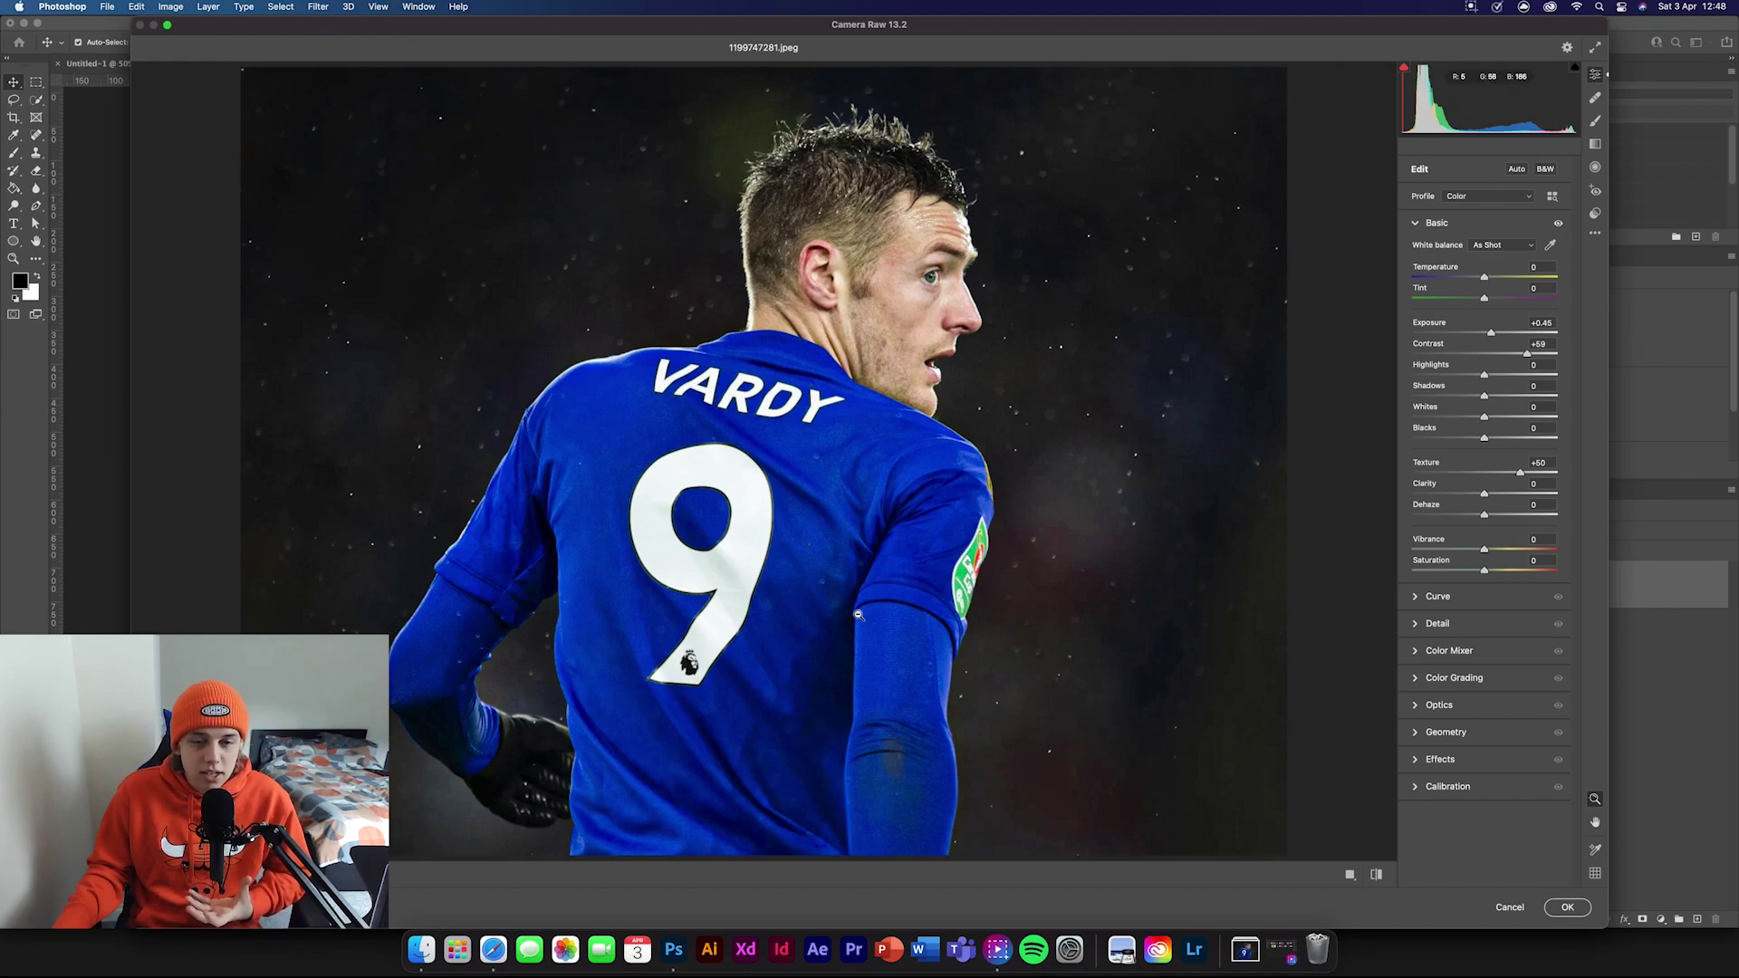
{"action": "left_click_drag", "start_coordinate": [1485, 494], "coordinate": [1513, 494]}
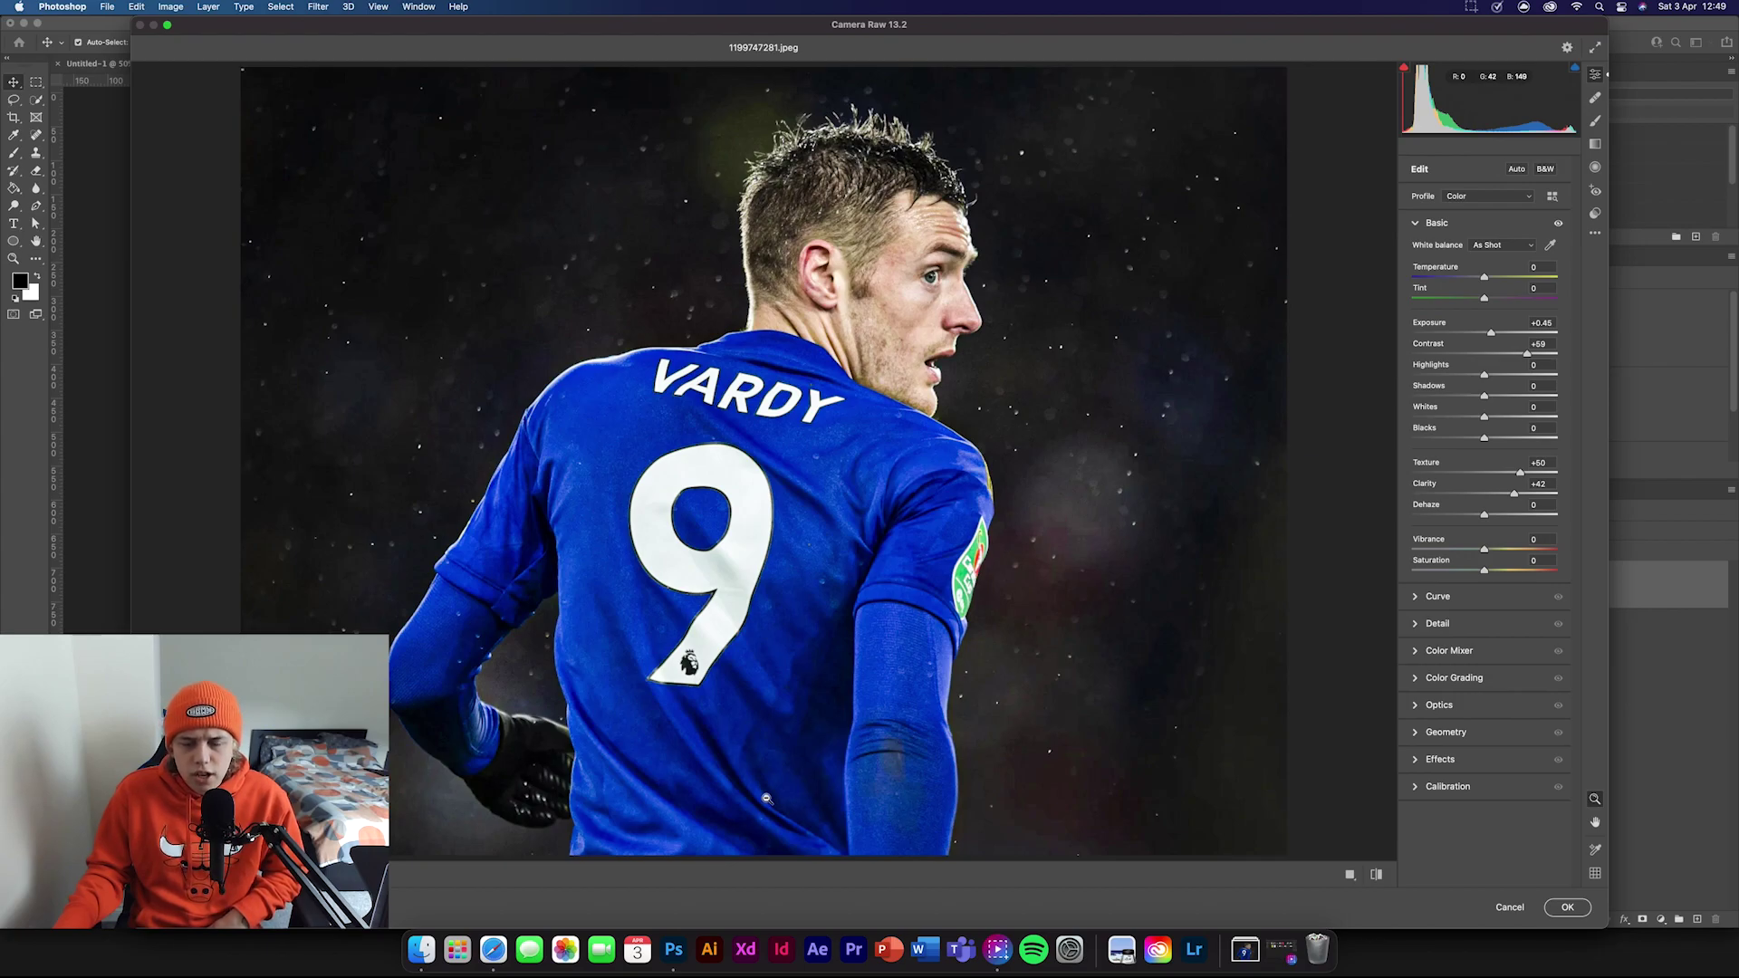
{"action": "left_click_drag", "start_coordinate": [1487, 519], "coordinate": [1507, 572]}
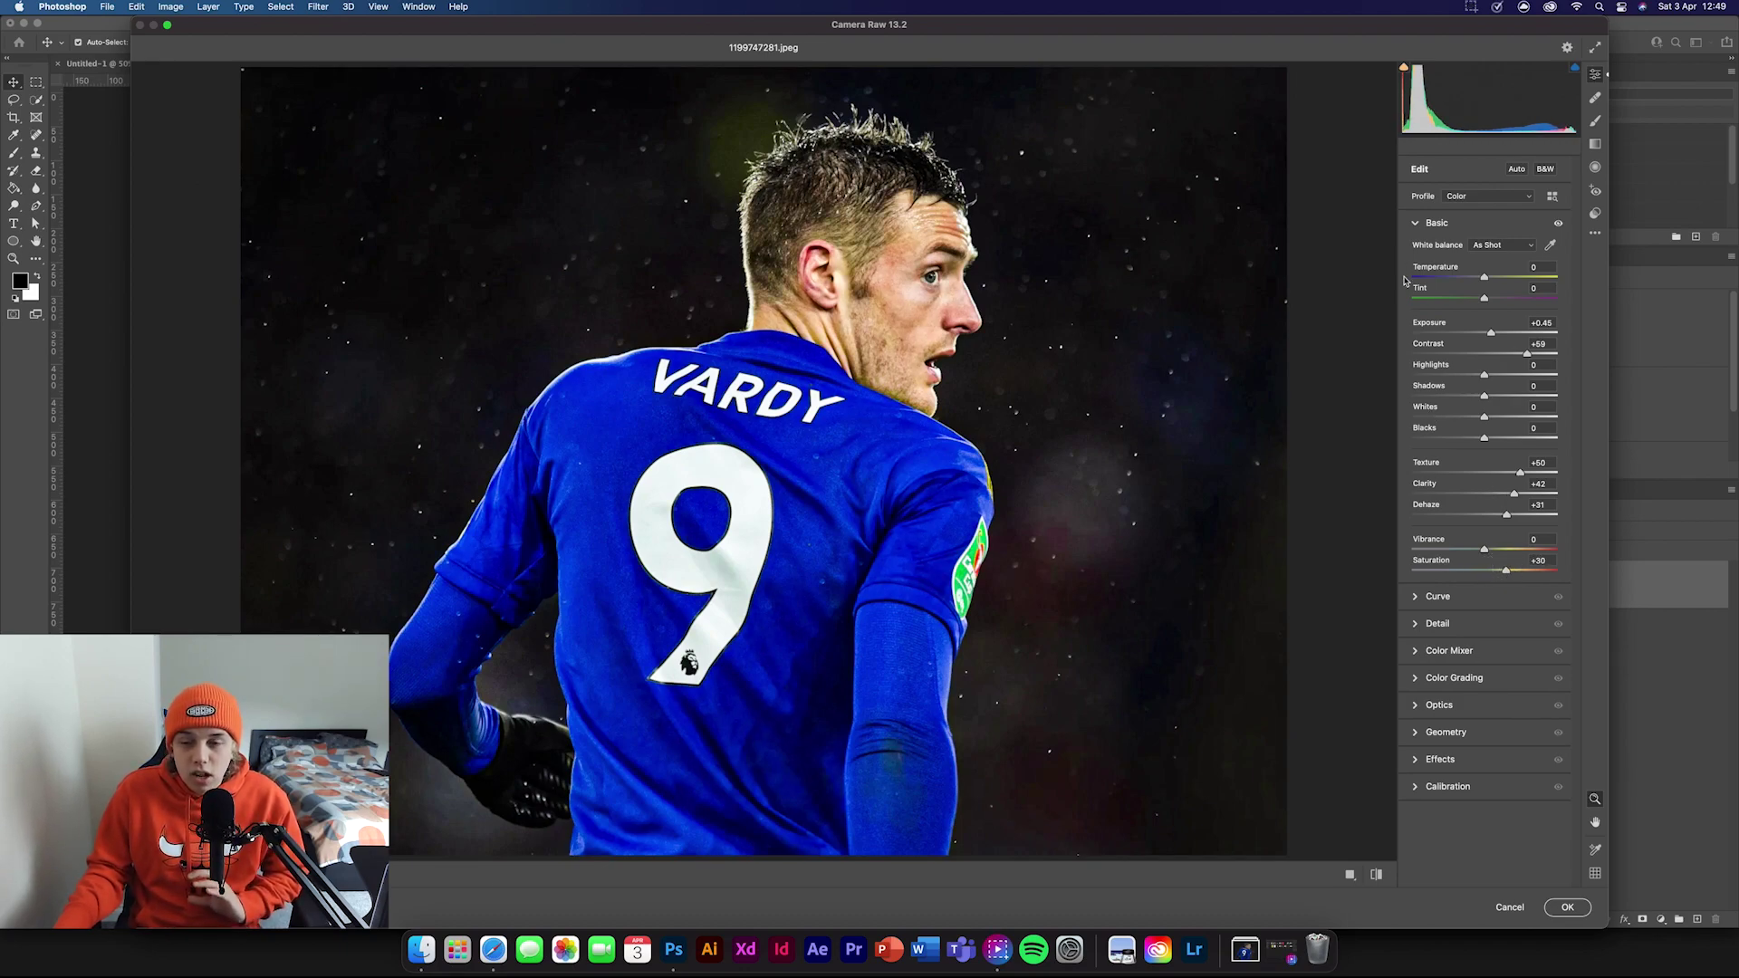
{"action": "left_click", "coordinate": [1420, 625]}
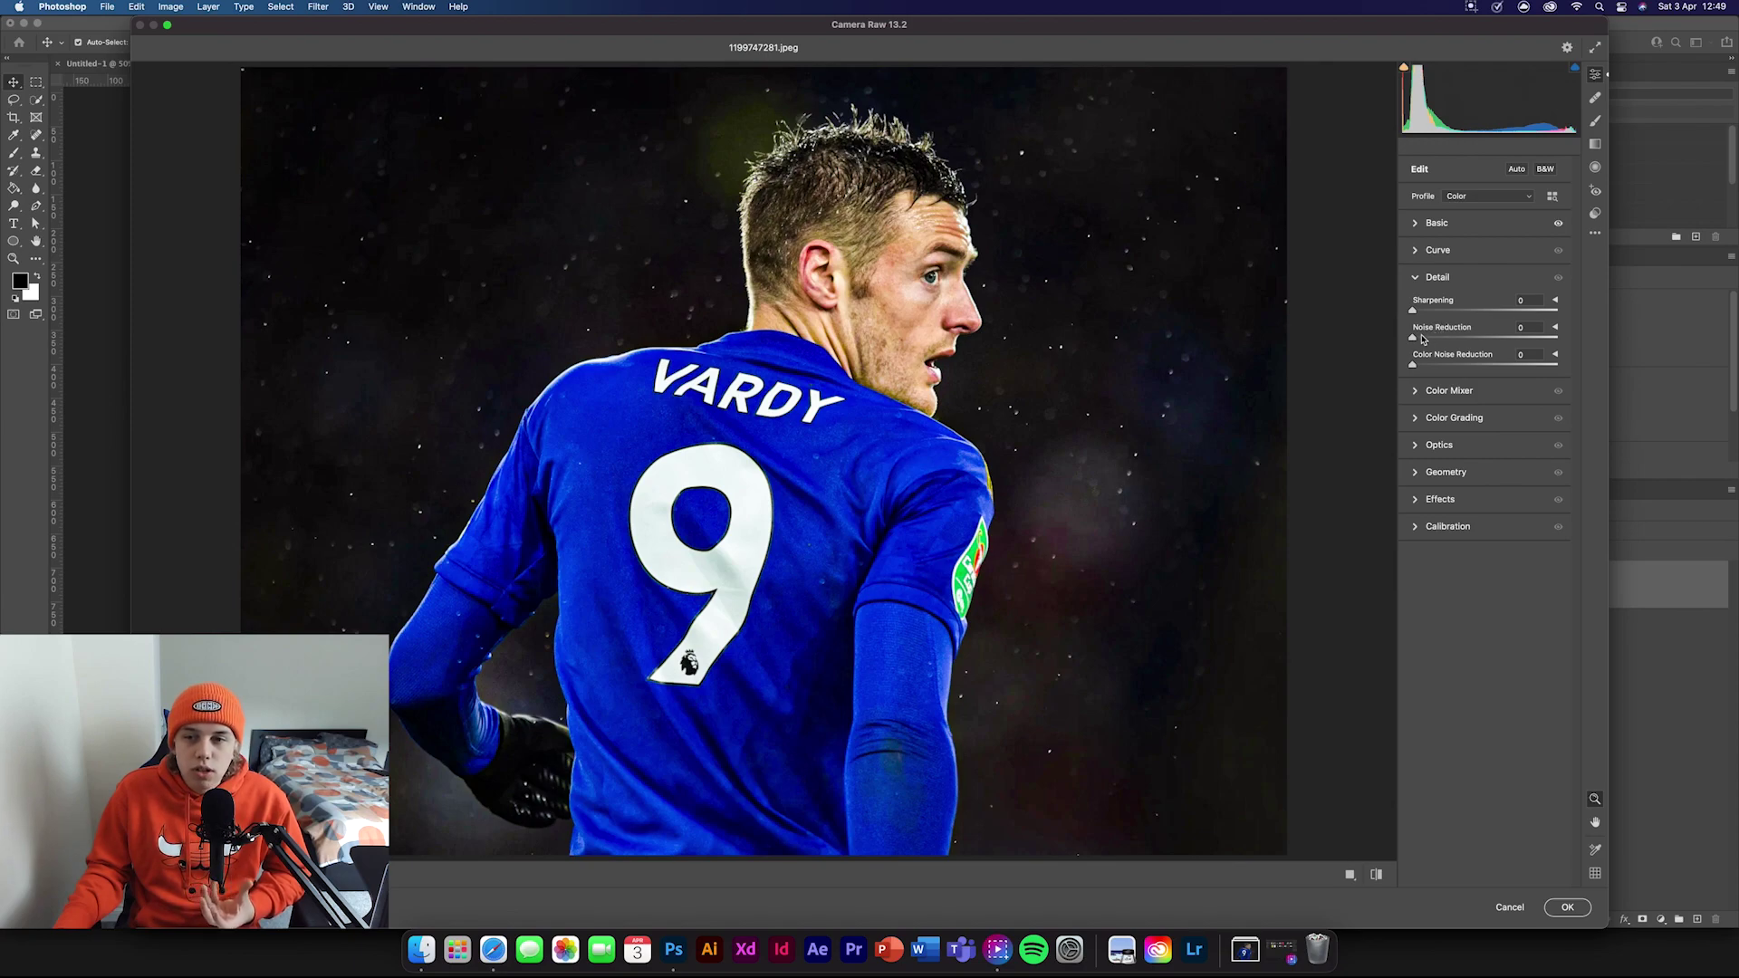
- Apply Sharpening 74 and Noise Reduction 22 in Detail, then show before and after side by side
{"action": "left_click_drag", "start_coordinate": [1415, 340], "coordinate": [1520, 367]}
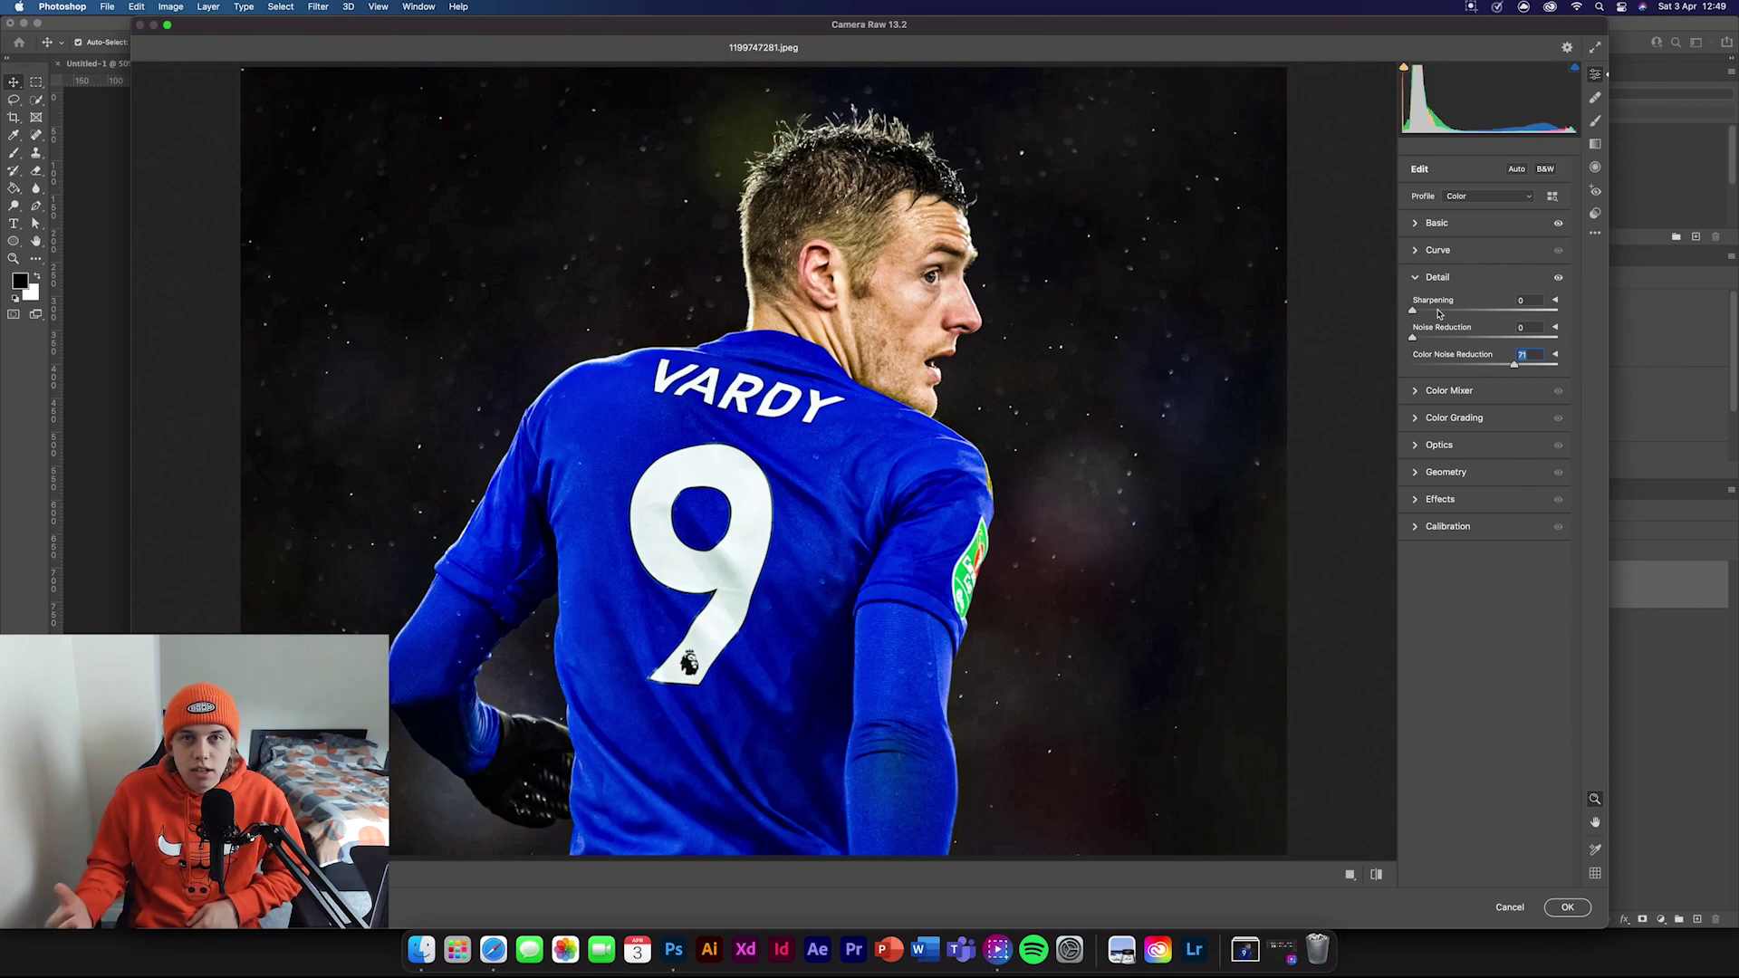
{"action": "left_click_drag", "start_coordinate": [1413, 312], "coordinate": [1485, 317]}
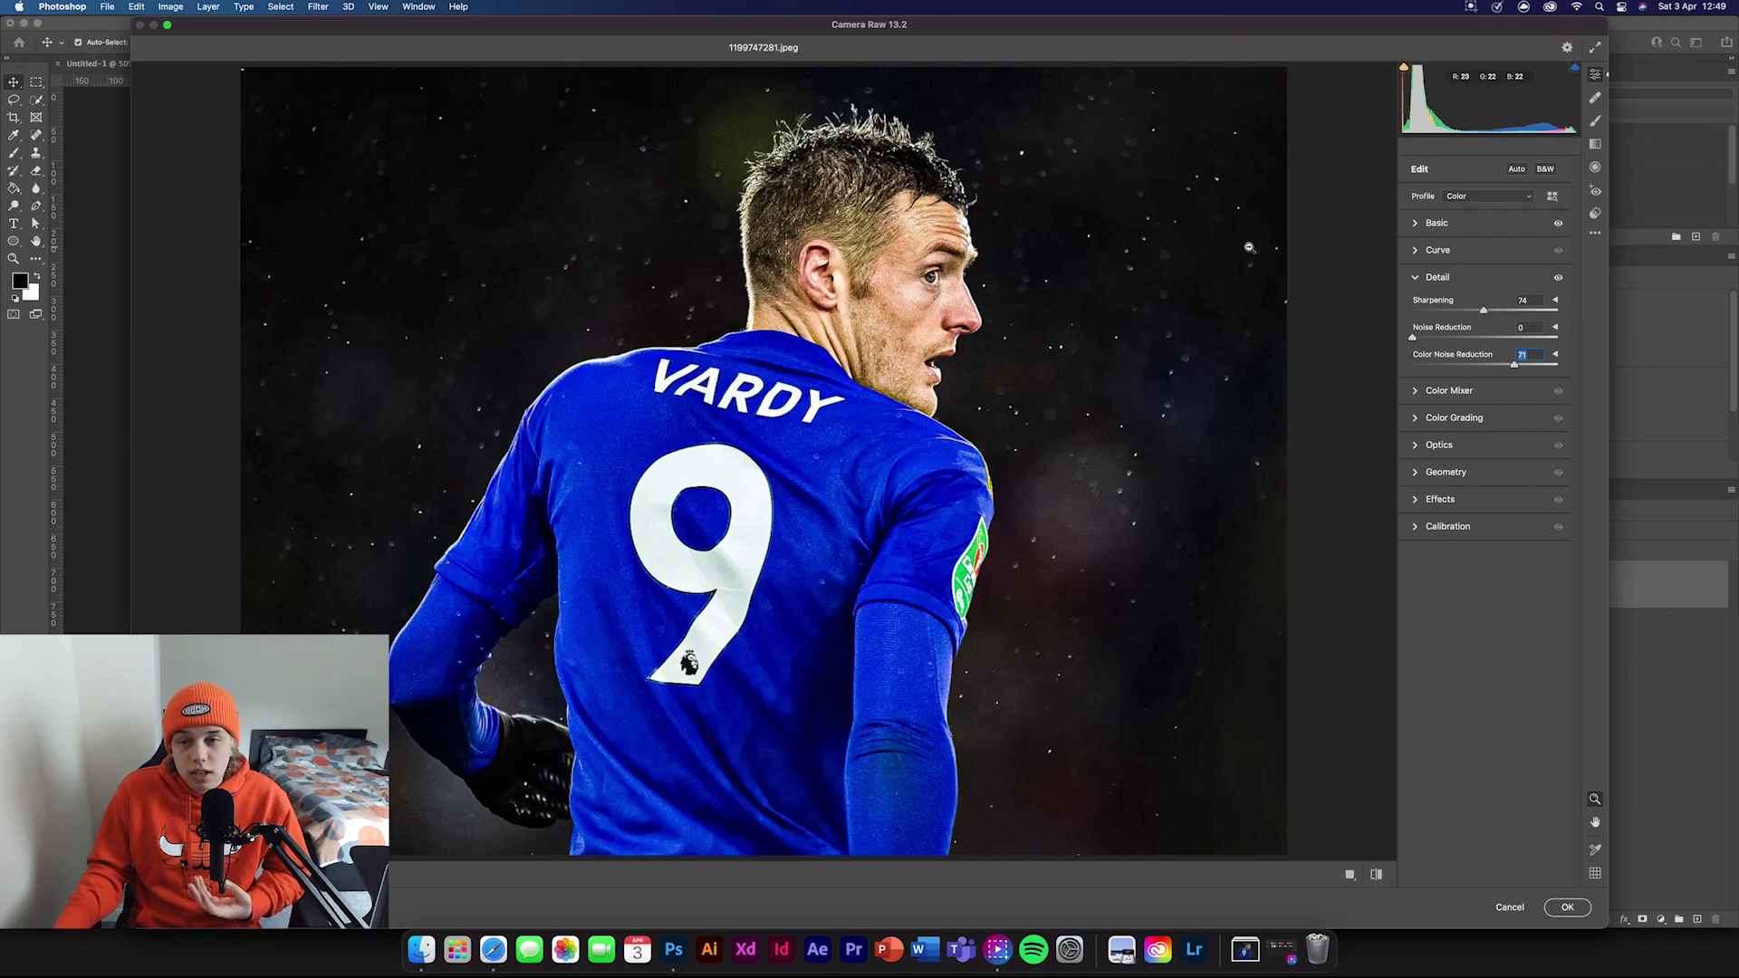
{"action": "mouse_move", "coordinate": [1413, 338]}
{"action": "left_mouse_down"}
{"action": "mouse_move", "coordinate": [1495, 340]}
{"action": "mouse_move", "coordinate": [1431, 345]}
{"action": "mouse_move", "coordinate": [1444, 338]}
{"action": "left_mouse_up"}
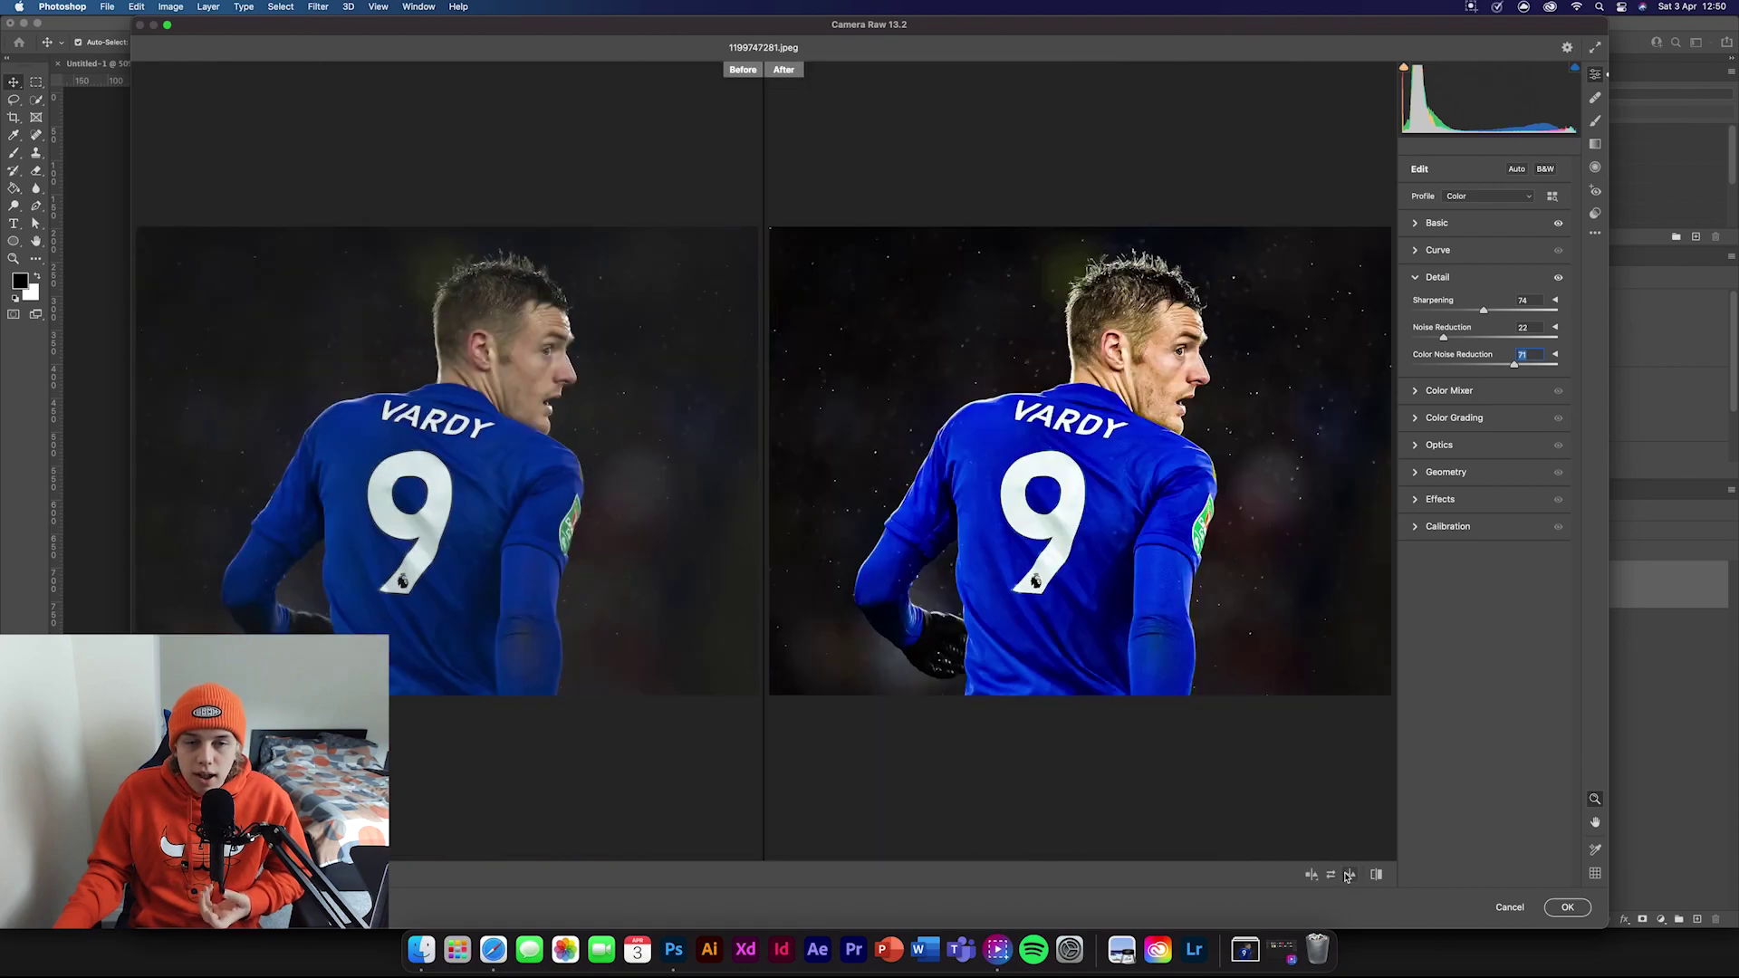
{"action": "left_click", "coordinate": [1376, 874]}
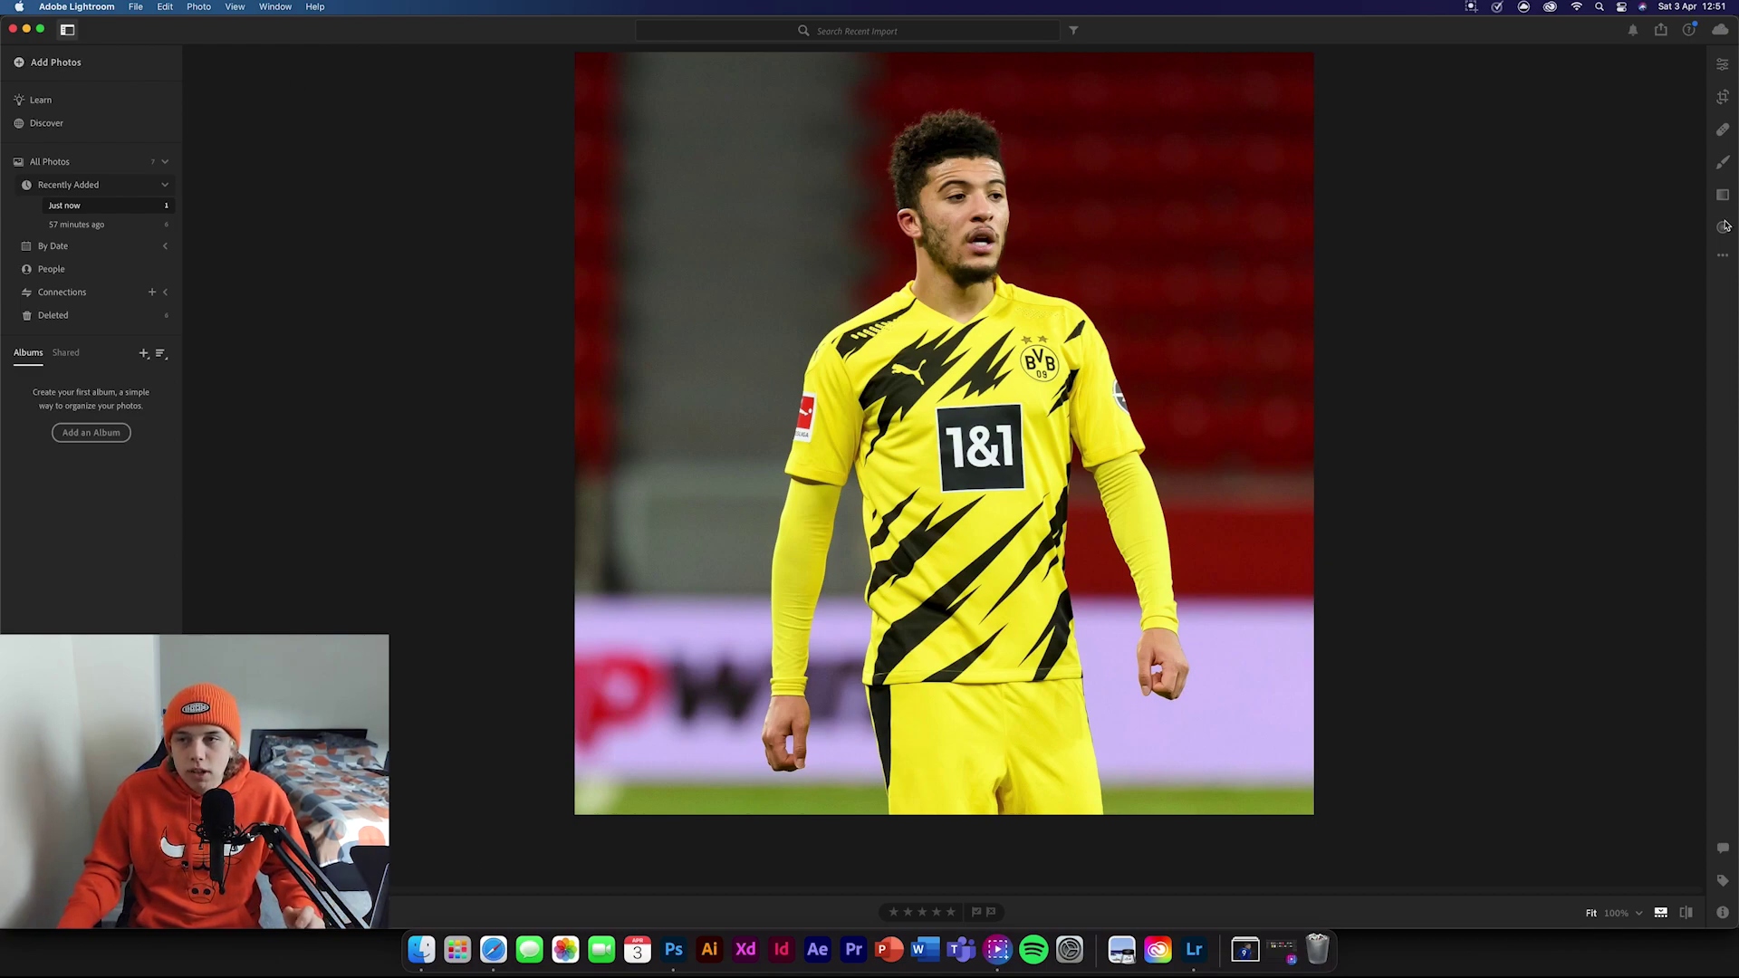
- Open the Edit panel for the yellow-kit BVB footballer photo
{"action": "left_click", "coordinate": [1724, 66]}
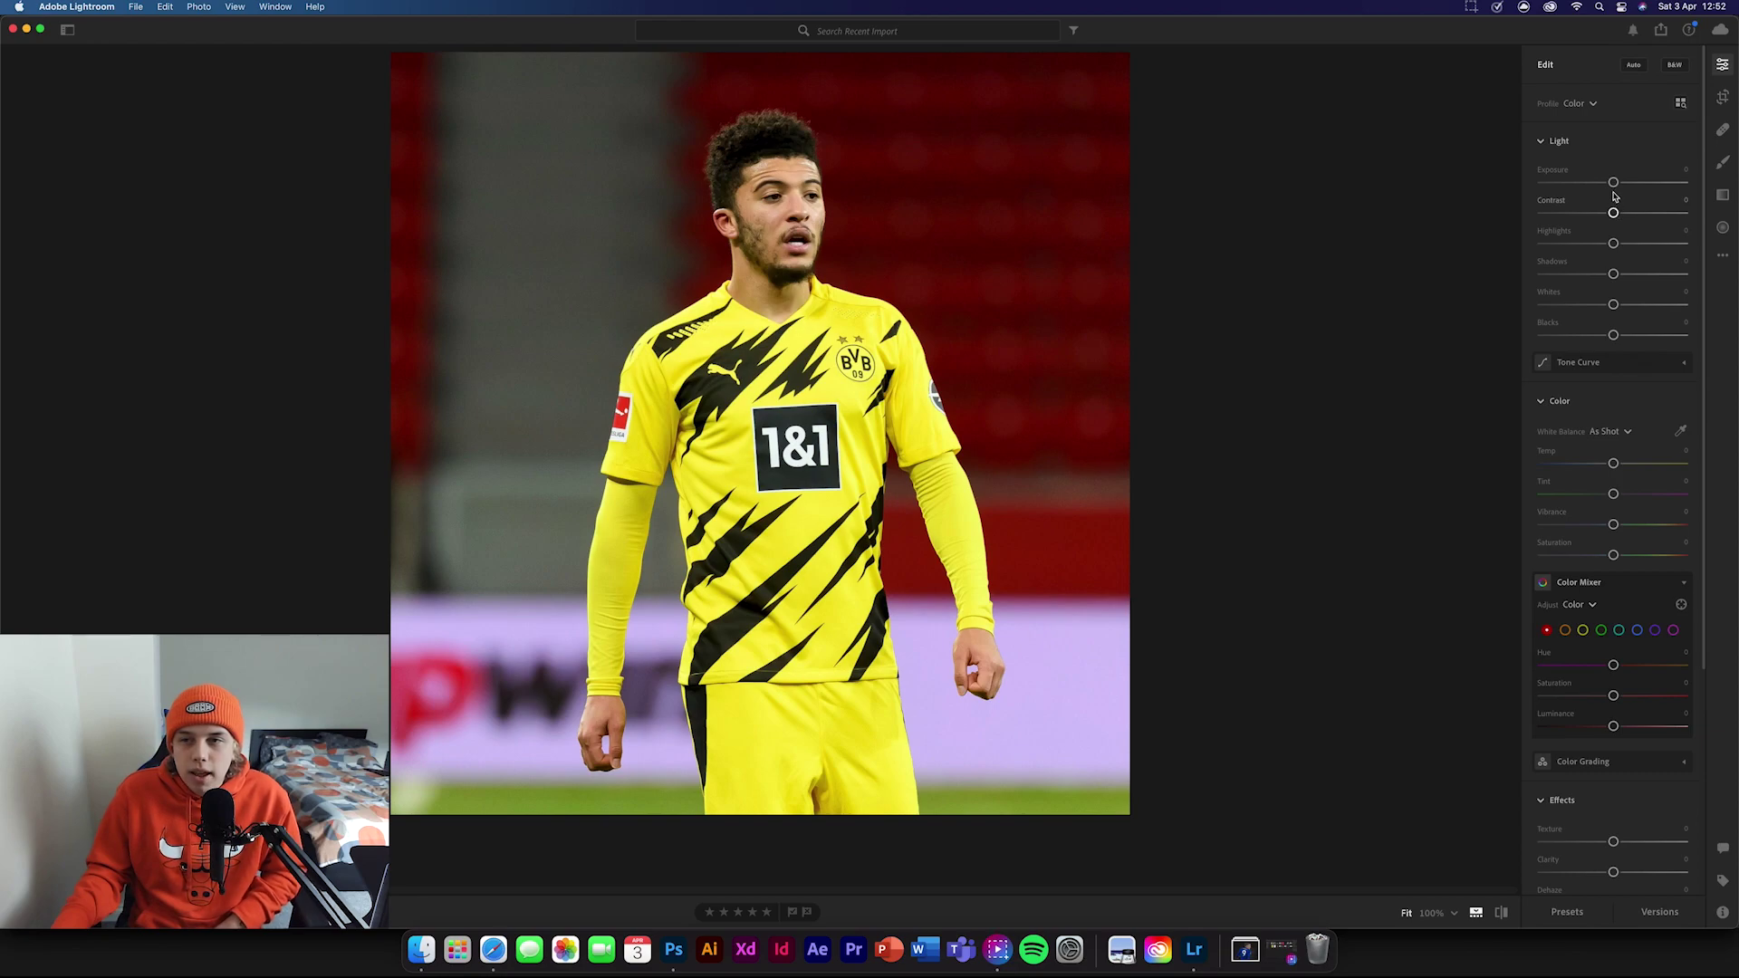
- Set Exposure to +0.06, Contrast and Shadows to about +40, and Highlights to about -42
{"action": "left_click_drag", "start_coordinate": [1613, 184], "coordinate": [1615, 183]}
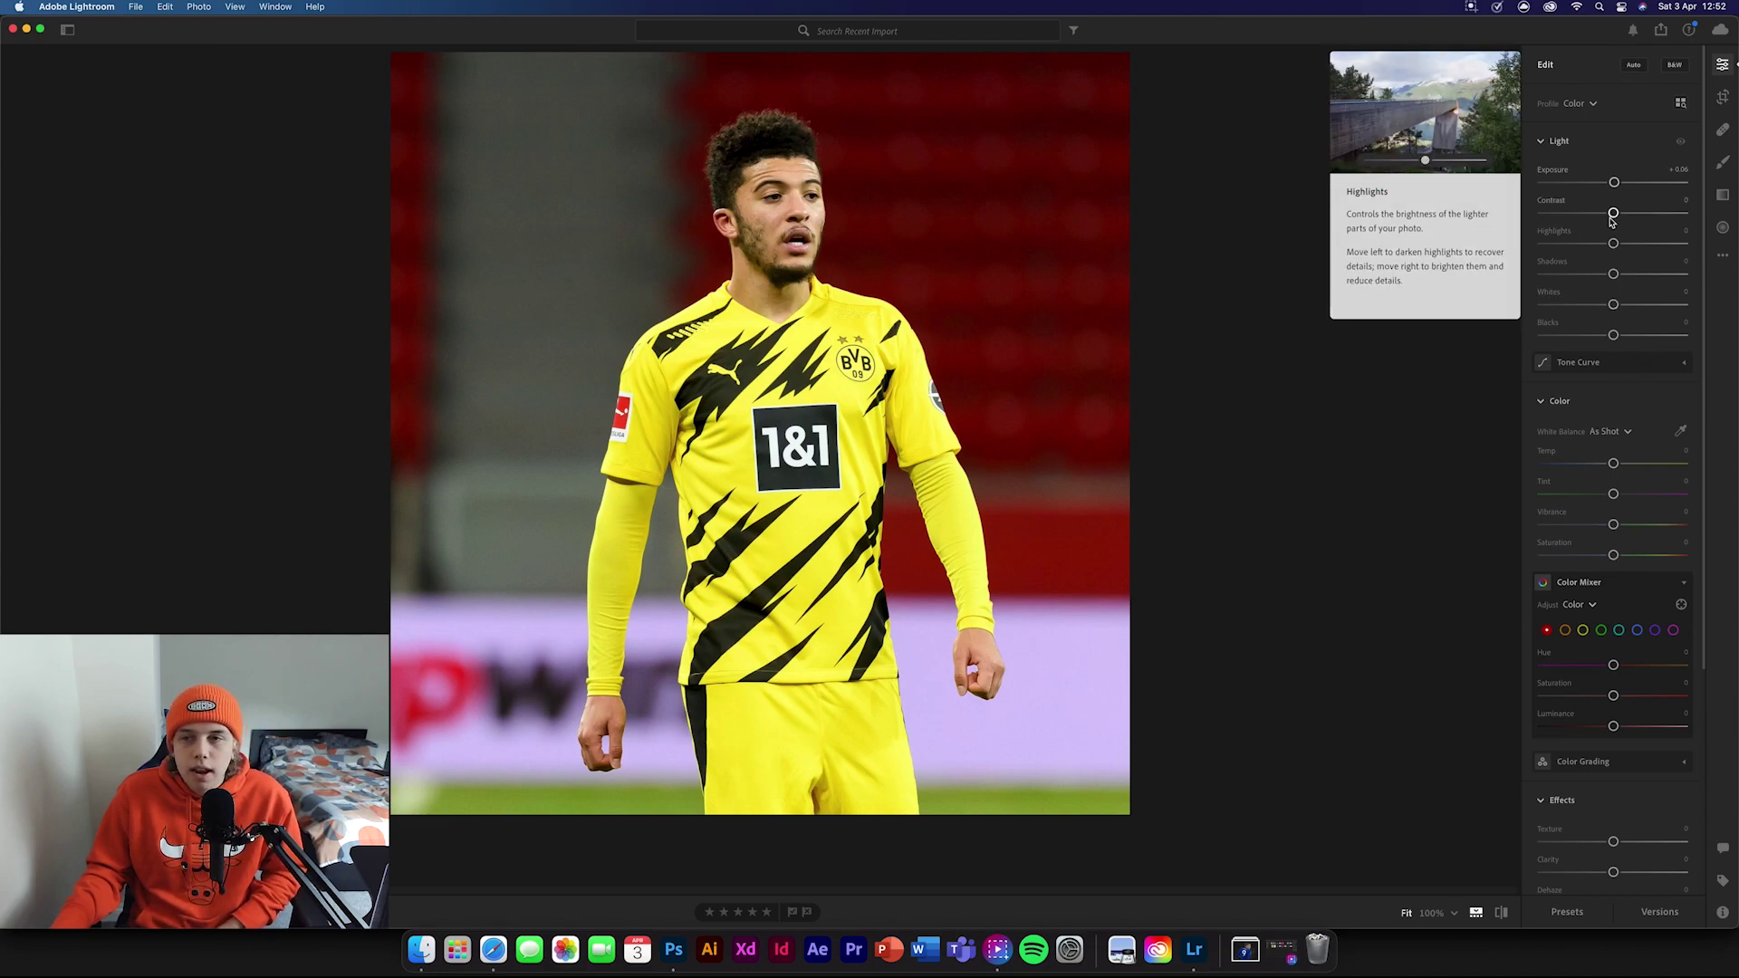
{"action": "left_click_drag", "start_coordinate": [1613, 212], "coordinate": [1642, 214]}
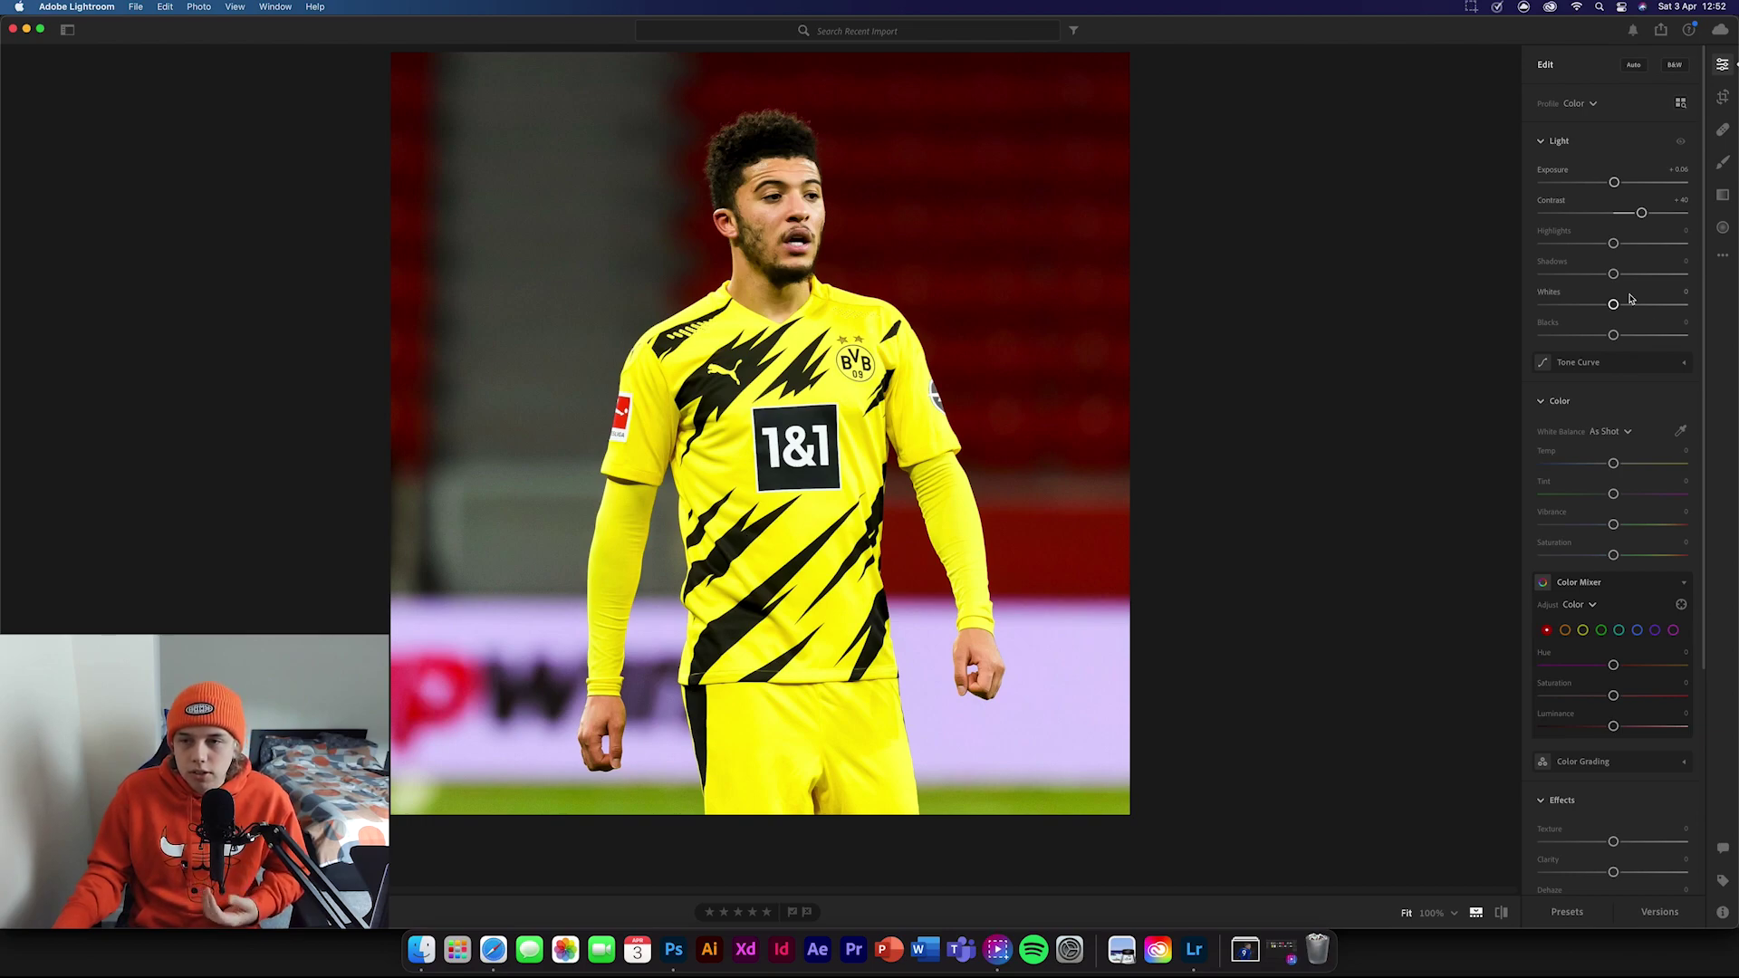
{"action": "left_click_drag", "start_coordinate": [1617, 248], "coordinate": [1642, 274]}
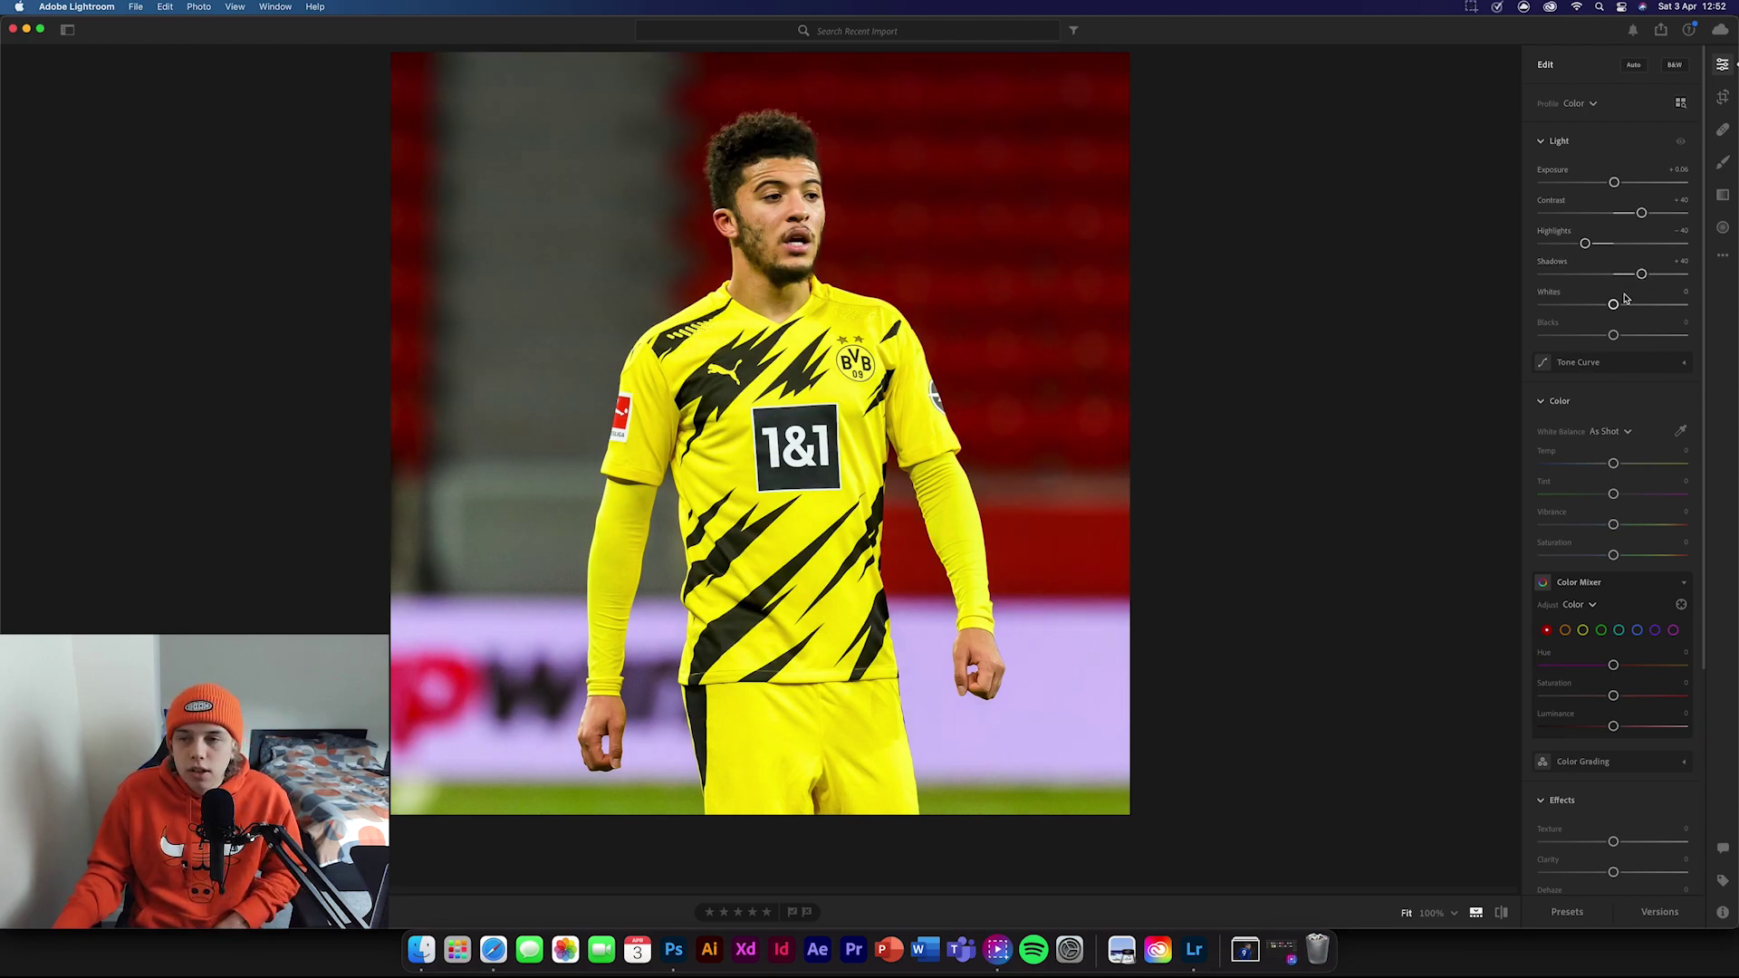
{"action": "scroll", "coordinate": [1615, 466], "scroll_direction": "down", "scroll_amount": 1}
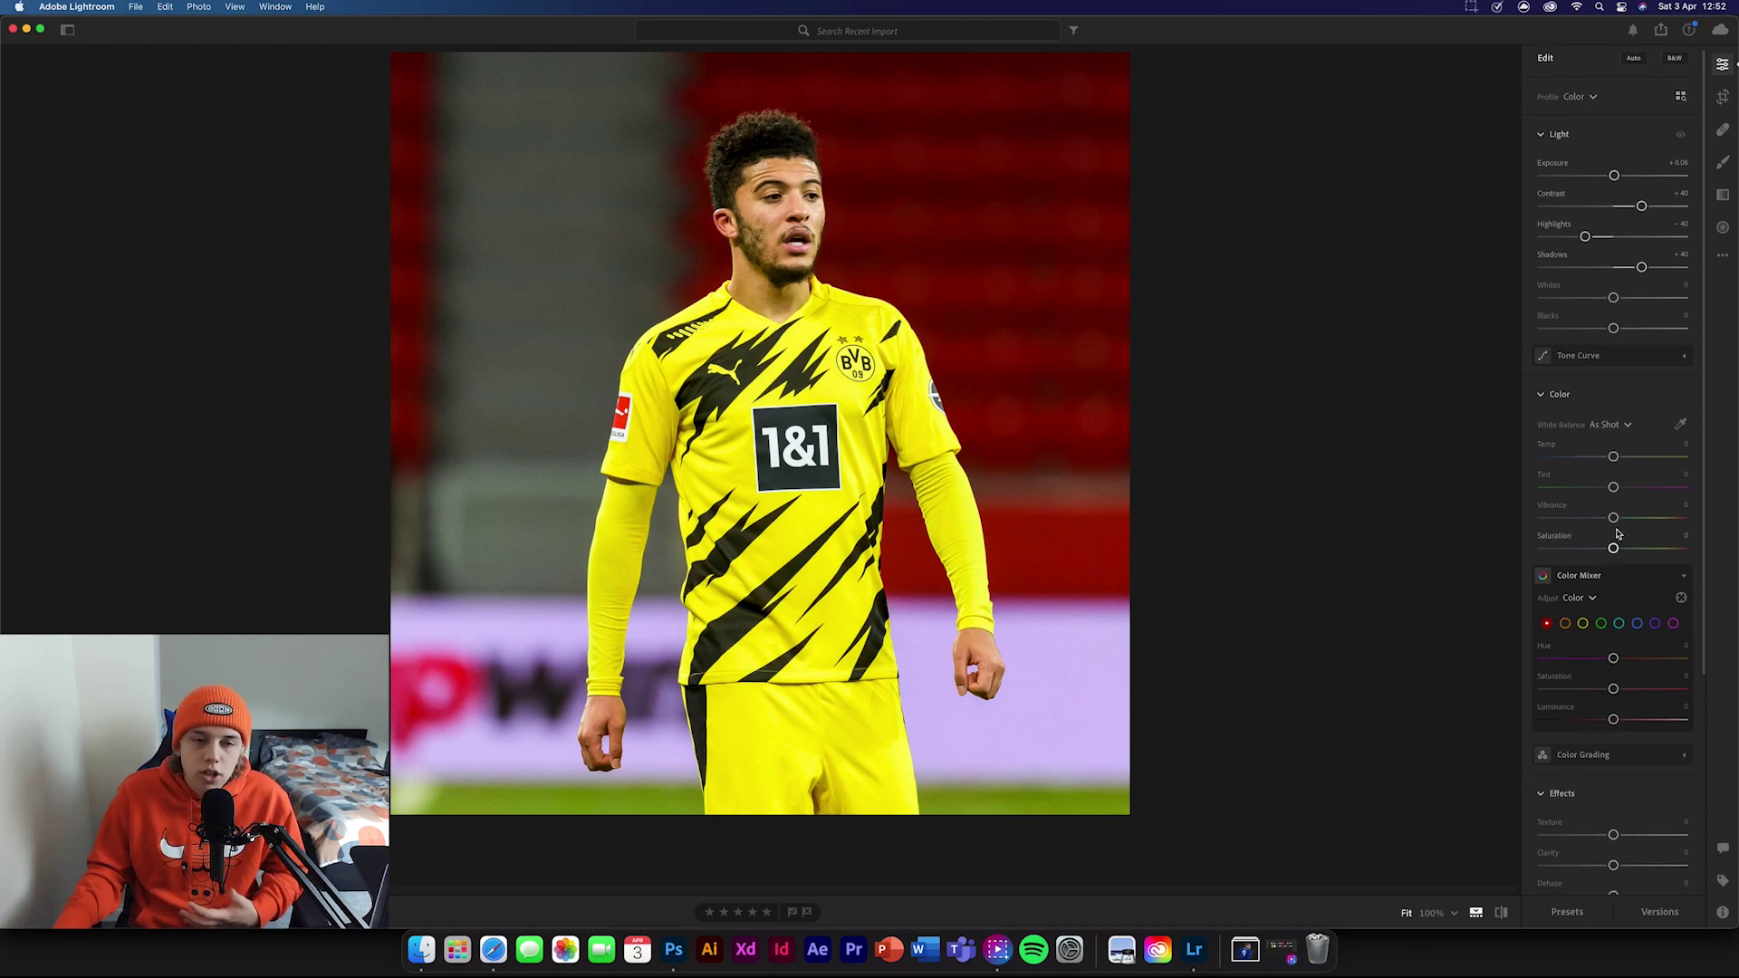
- Keep overall Saturation at 0 and raise the orange Color Mixer Saturation to +30
{"action": "left_click_drag", "start_coordinate": [1615, 550], "coordinate": [1622, 549]}
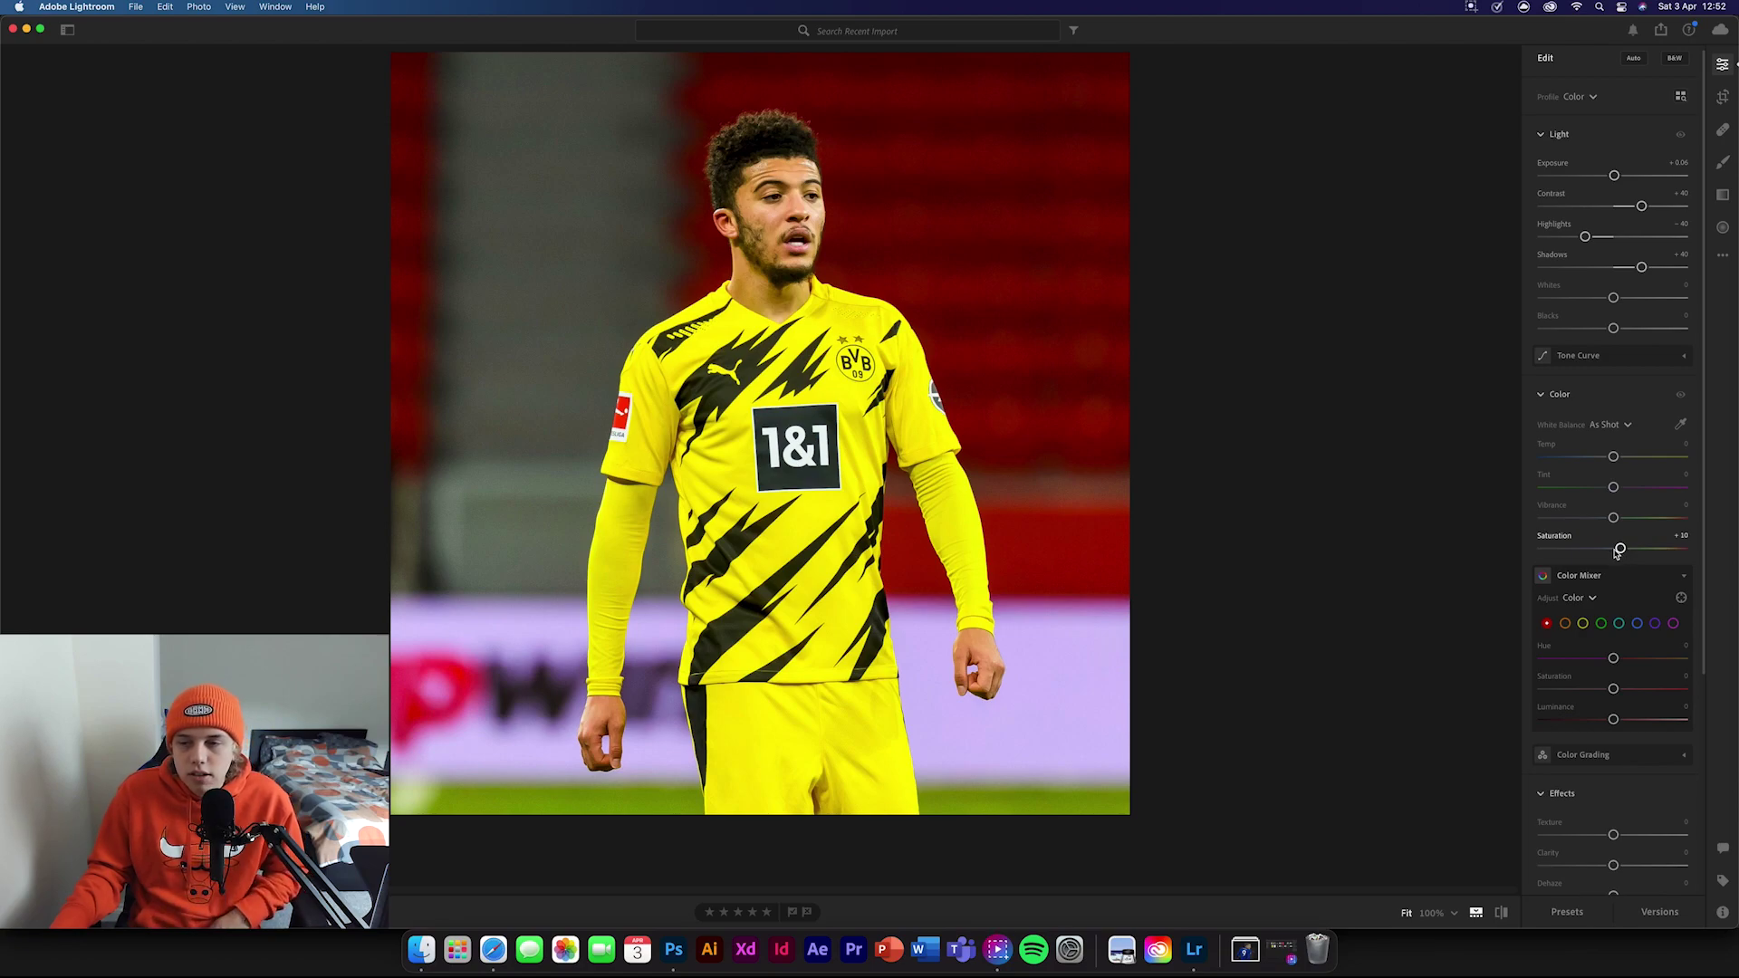
{"action": "left_click_drag", "start_coordinate": [1621, 550], "coordinate": [1617, 552]}
{"action": "scroll", "coordinate": [1617, 551], "scroll_direction": "down", "scroll_amount": 1}
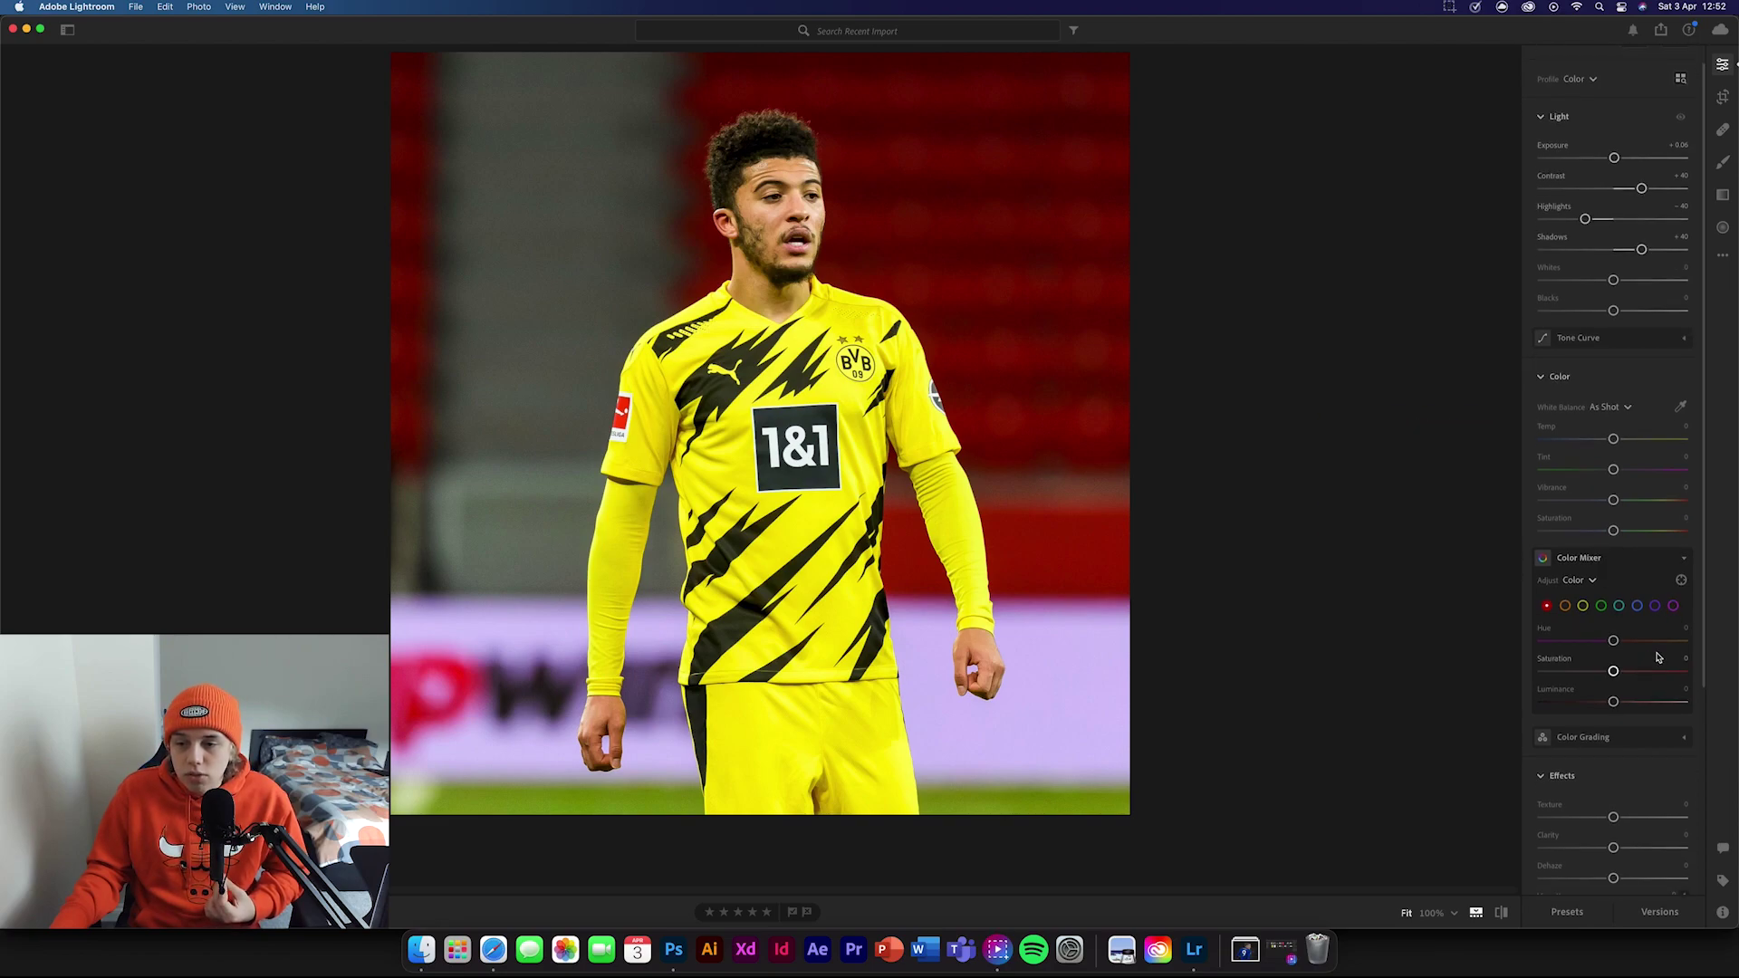
{"action": "left_click", "coordinate": [1565, 605]}
{"action": "mouse_move", "coordinate": [1615, 671]}
{"action": "left_mouse_down"}
{"action": "mouse_move", "coordinate": [1655, 675]}
{"action": "mouse_move", "coordinate": [1635, 673]}
{"action": "left_mouse_up"}
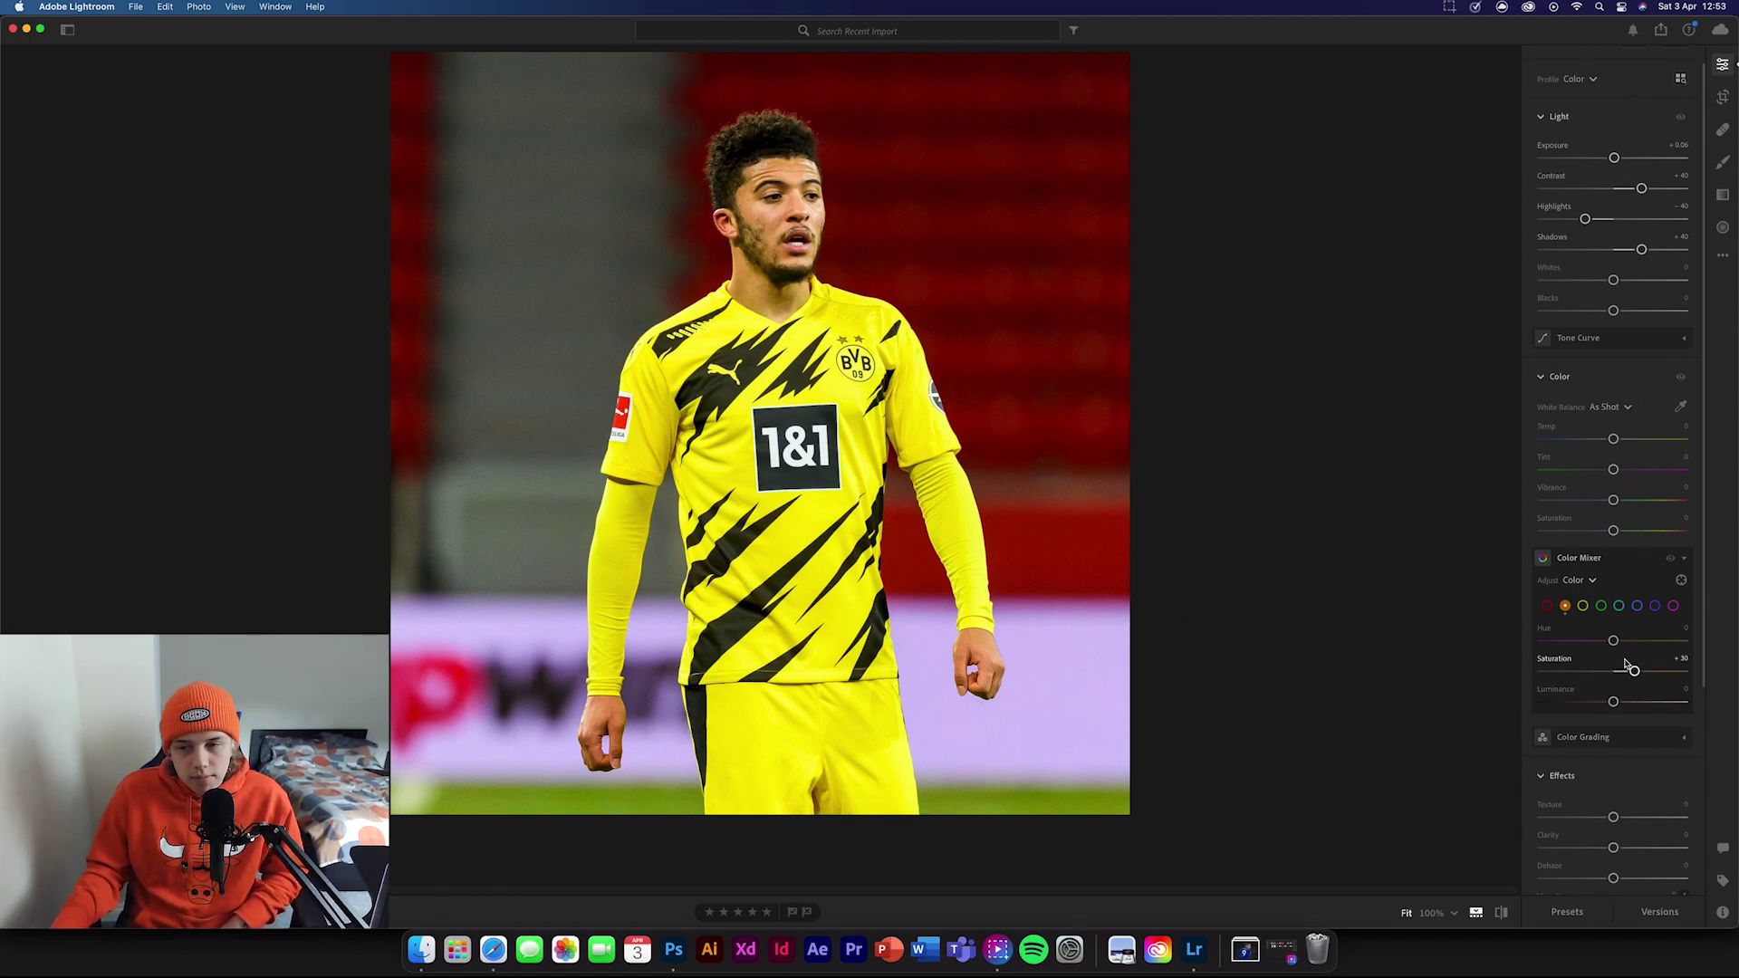
- Raise Effects Texture to +40, Clarity to +40 and Dehaze to +30
{"action": "scroll", "coordinate": [1616, 662], "scroll_direction": "down", "scroll_amount": 1}
{"action": "scroll", "coordinate": [1612, 660], "scroll_direction": "down", "scroll_amount": 6}
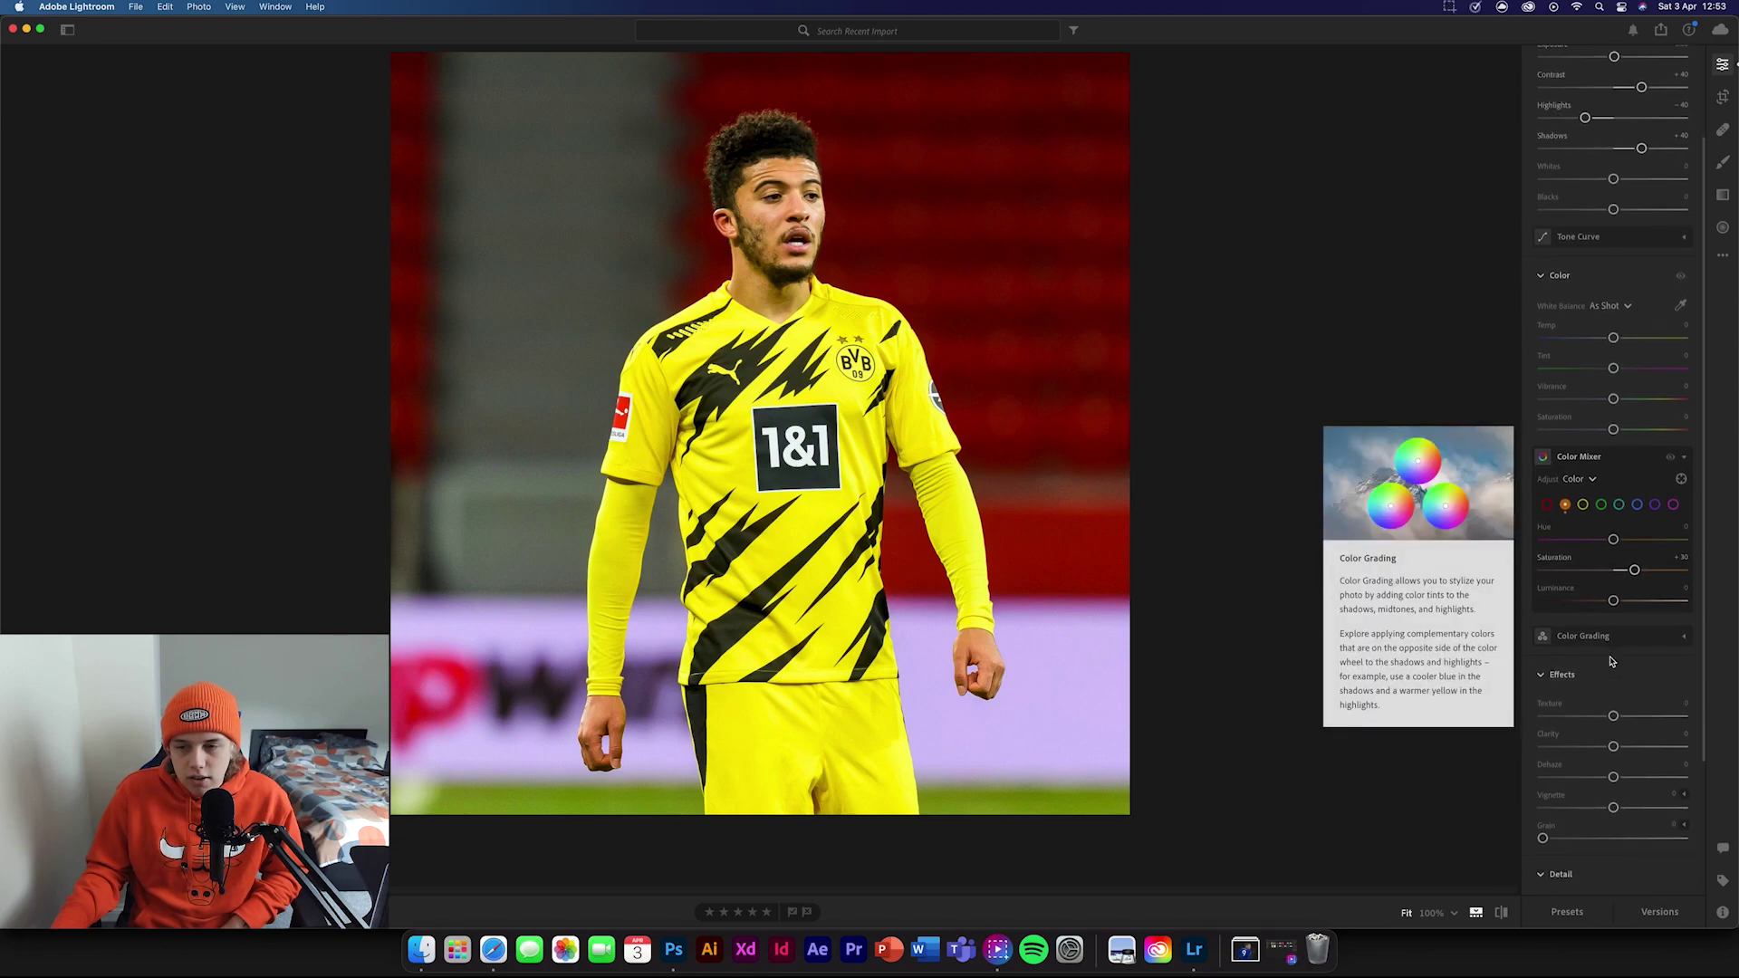
{"action": "left_click_drag", "start_coordinate": [1613, 685], "coordinate": [1642, 715]}
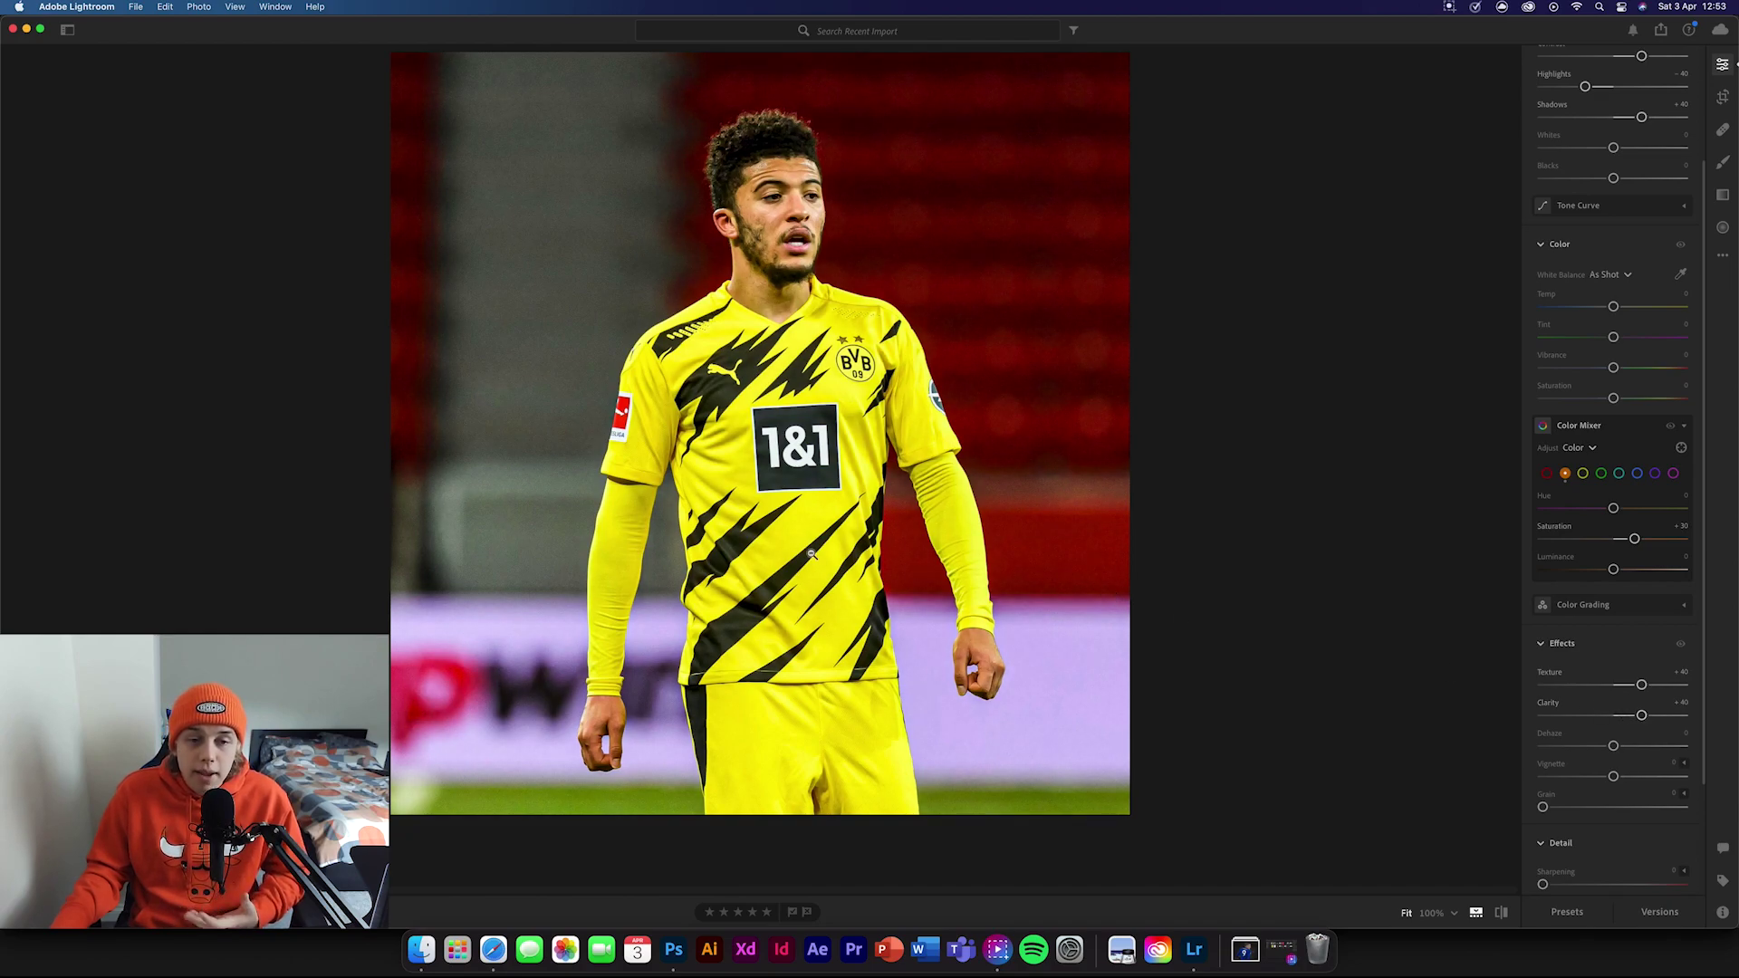
{"action": "left_click_drag", "start_coordinate": [1615, 746], "coordinate": [1639, 745]}
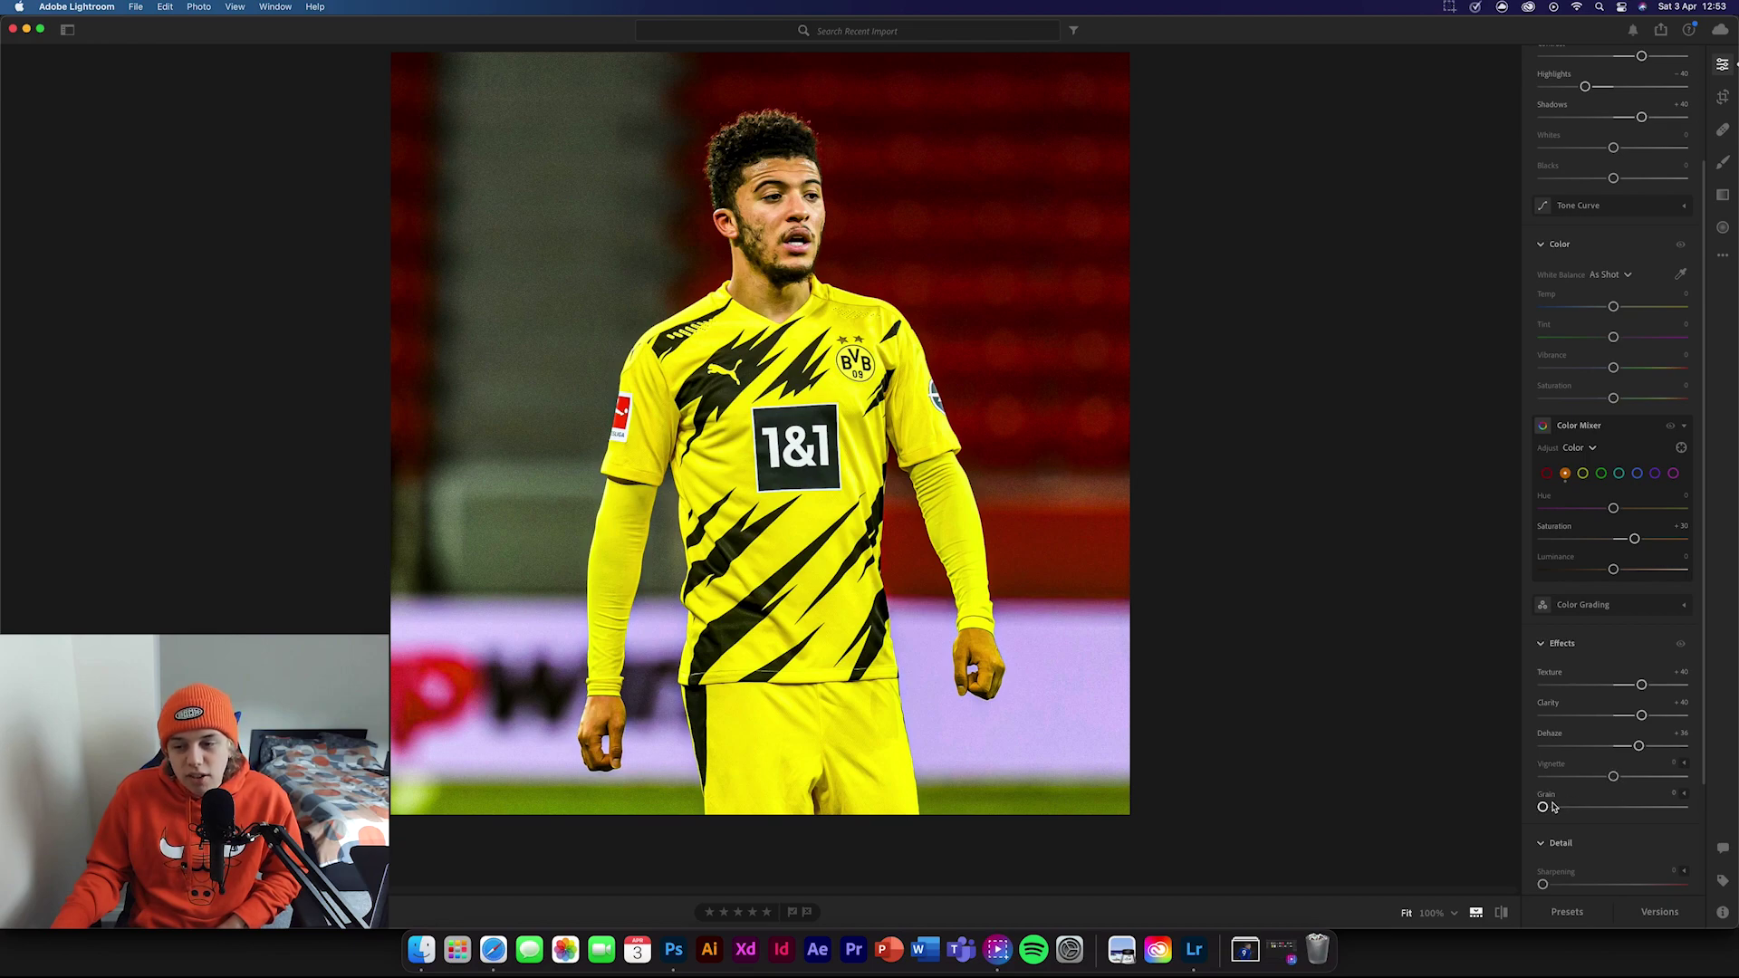
- Lower the orange Color Mixer Saturation to +19
{"action": "scroll", "coordinate": [1618, 806], "scroll_direction": "down", "scroll_amount": 1}
{"action": "scroll", "coordinate": [1590, 779], "scroll_direction": "down", "scroll_amount": 1}
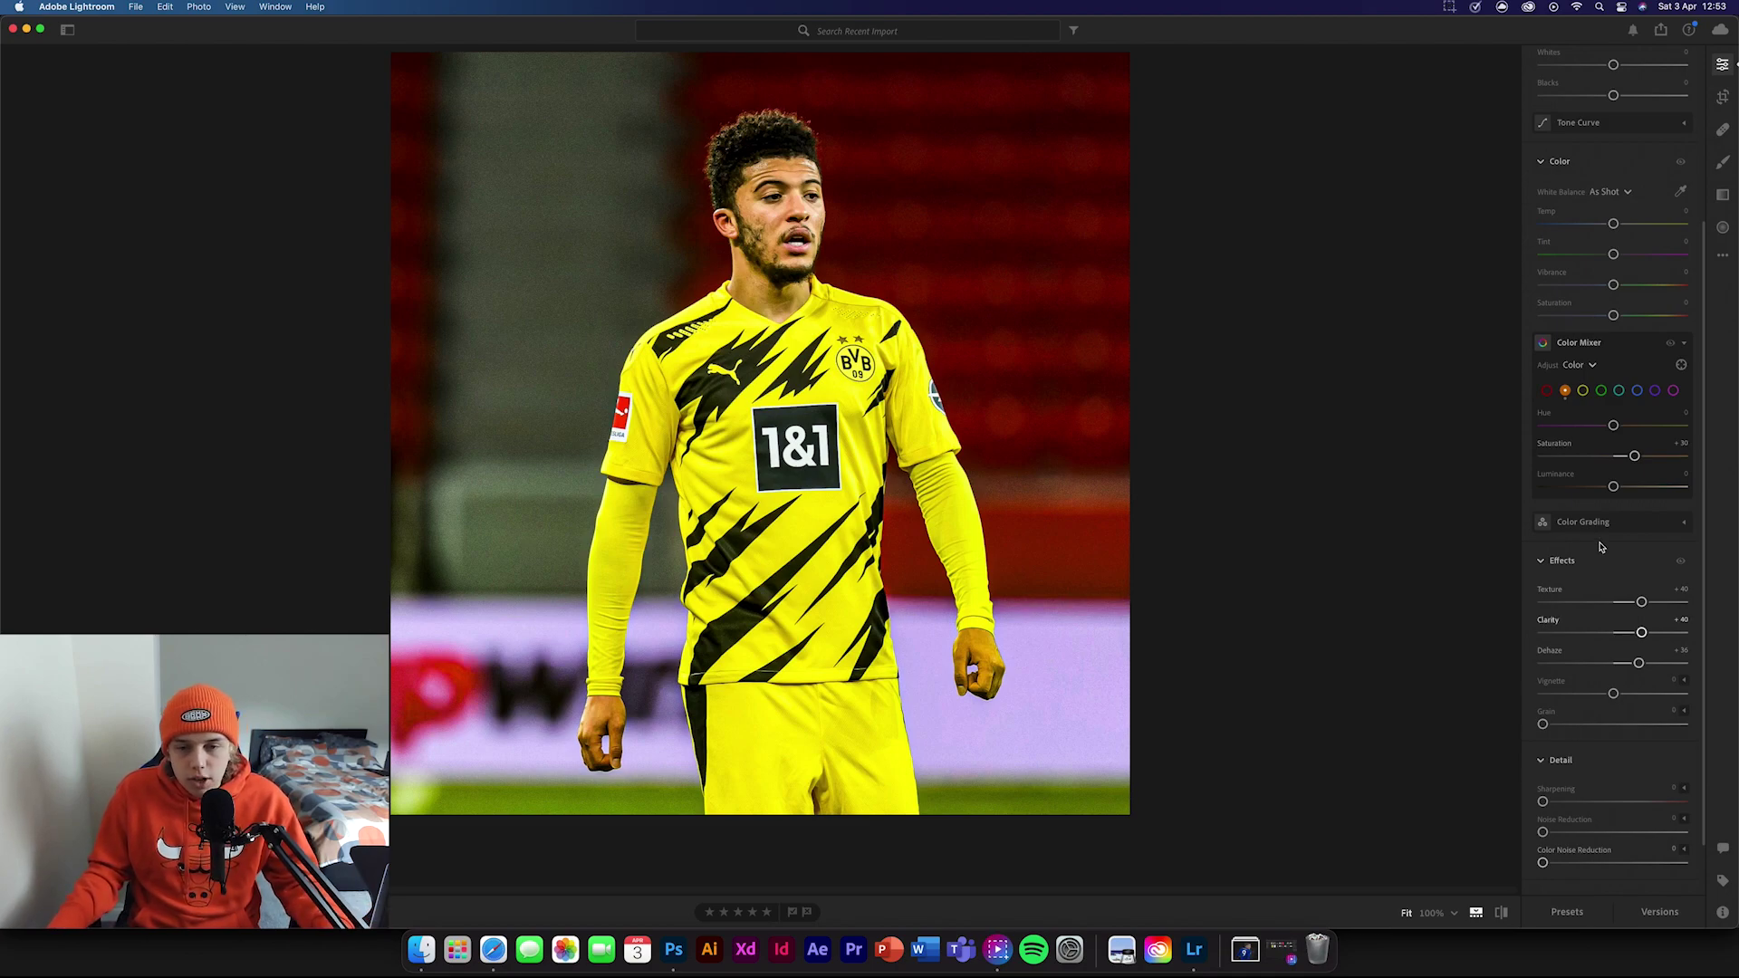
{"action": "left_click_drag", "start_coordinate": [1635, 455], "coordinate": [1627, 455]}
- Set Detail Sharpening 70, Noise Reduction 27 and Color Noise Reduction 28
{"action": "scroll", "coordinate": [1572, 701], "scroll_direction": "down", "scroll_amount": 2}
{"action": "left_click_drag", "start_coordinate": [1543, 757], "coordinate": [1585, 819]}
{"action": "scroll", "coordinate": [1622, 829], "scroll_direction": "down", "scroll_amount": 1}
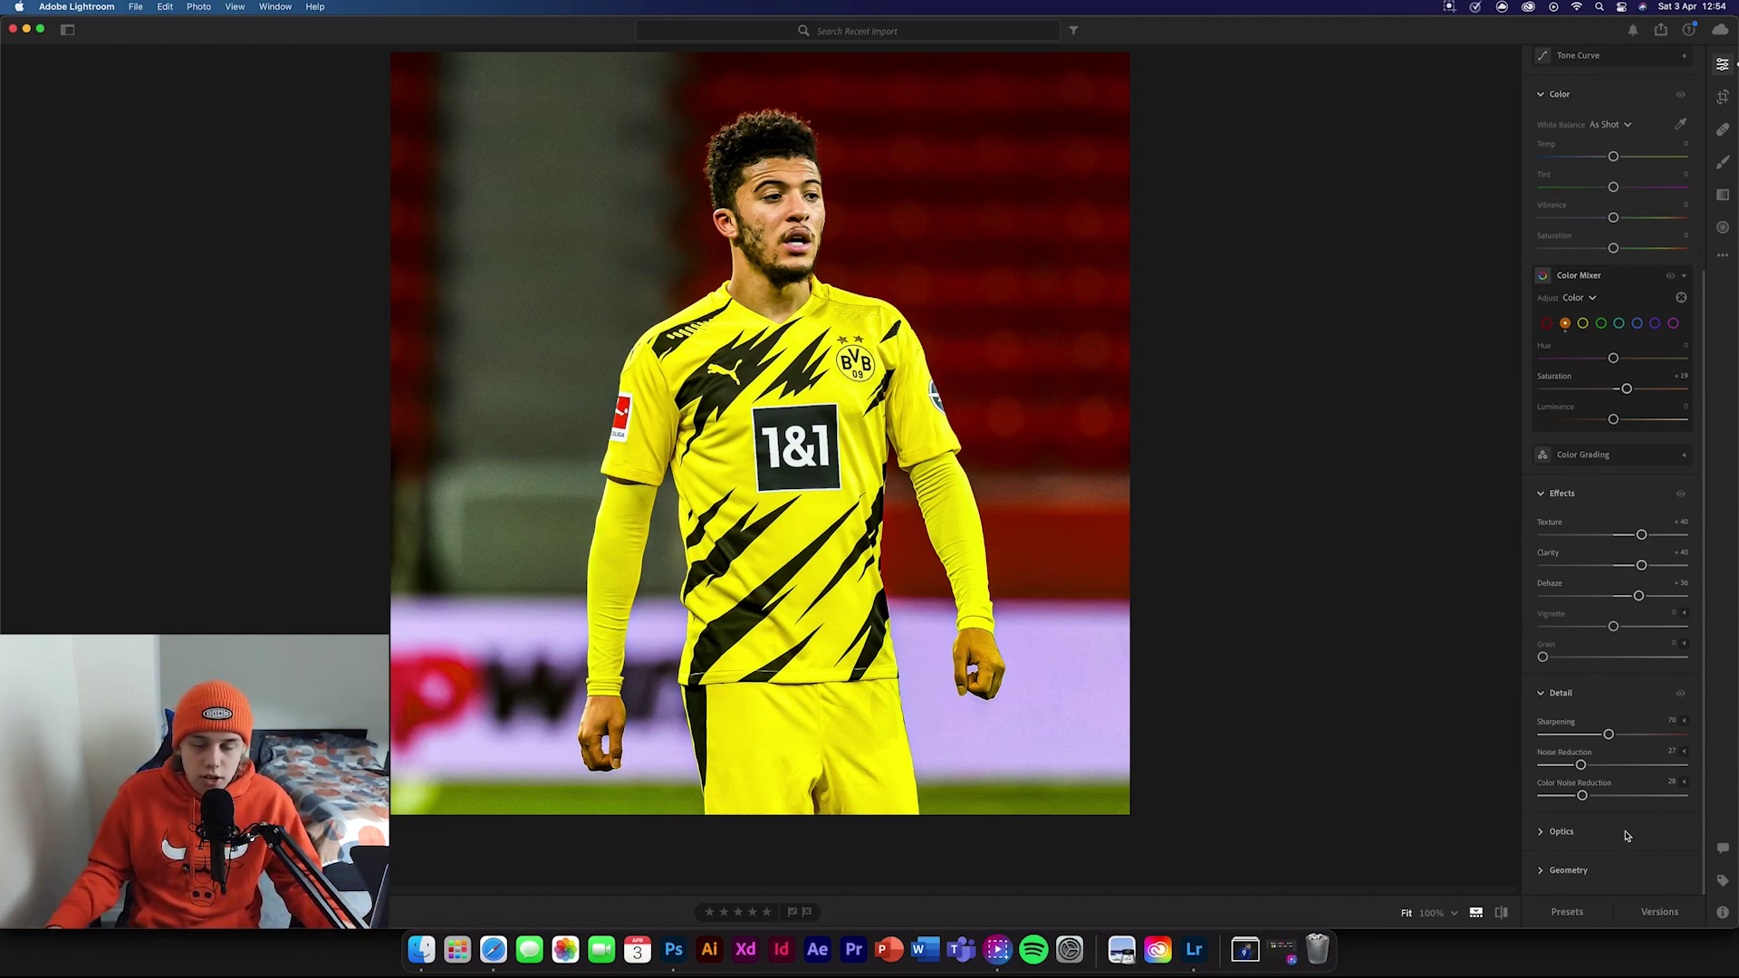
- Preview a Color preset and a B&W preset on the BVB photo
{"action": "left_click", "coordinate": [1573, 916]}
{"action": "left_click", "coordinate": [1344, 89]}
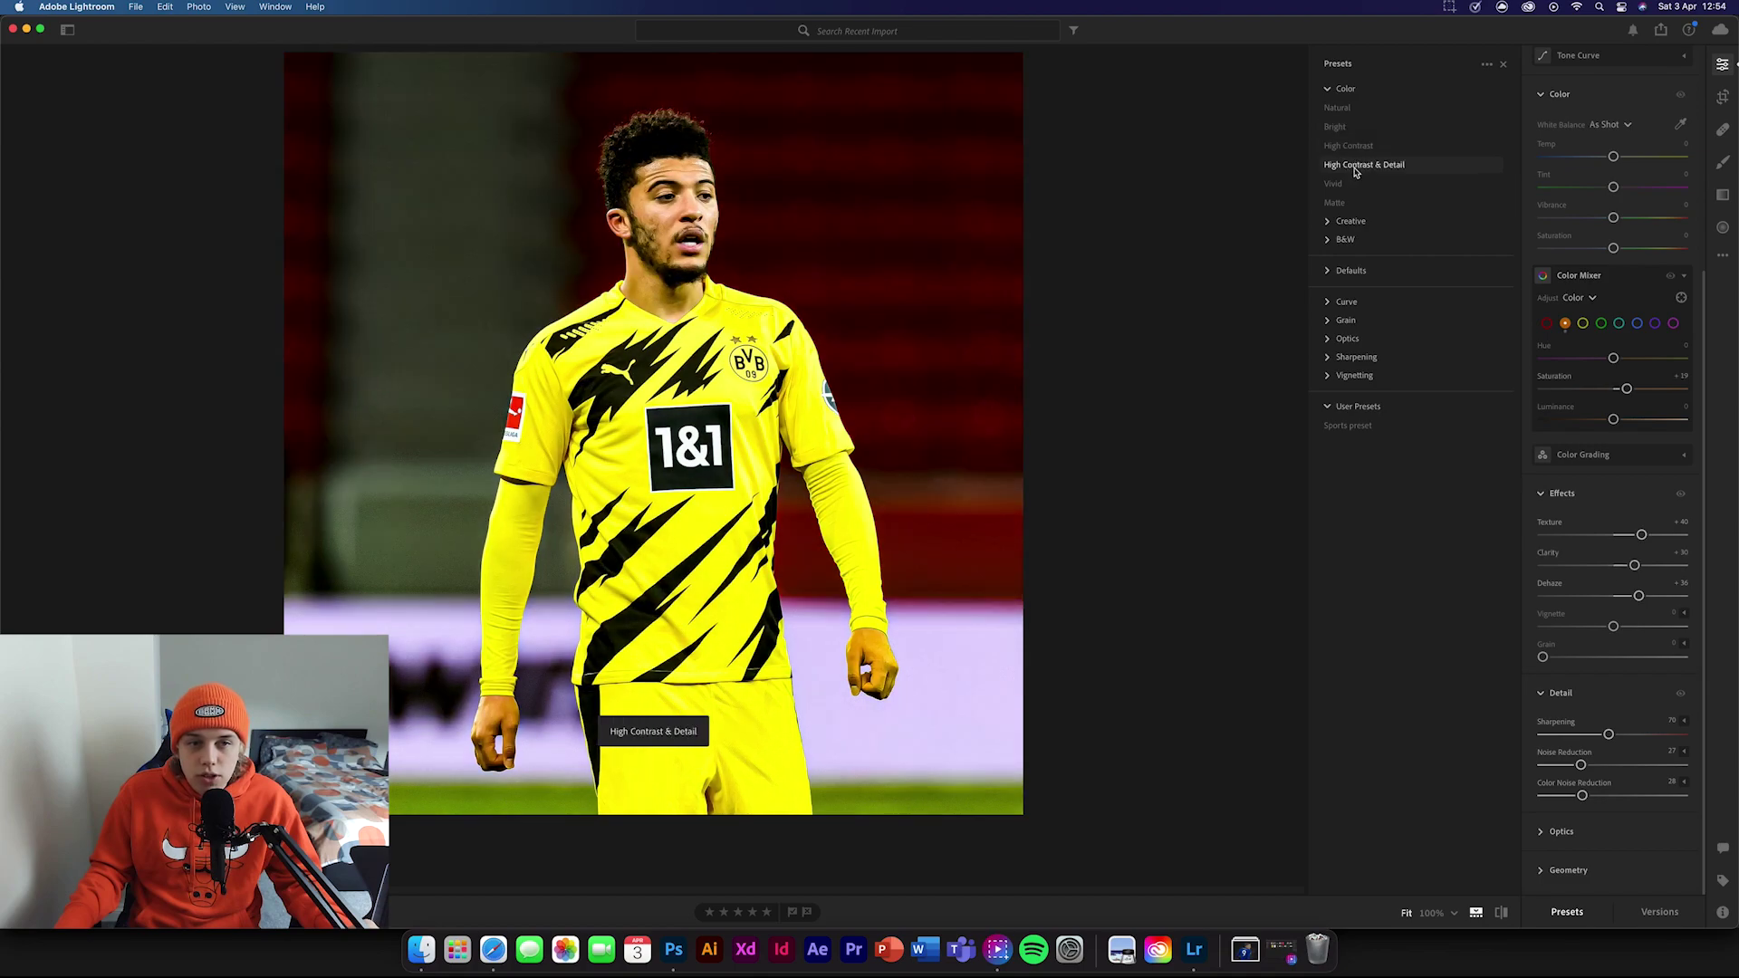
{"action": "left_click", "coordinate": [1337, 107]}
{"action": "left_click", "coordinate": [1345, 89]}
{"action": "left_click", "coordinate": [1331, 125]}
{"action": "left_click", "coordinate": [1357, 239]}
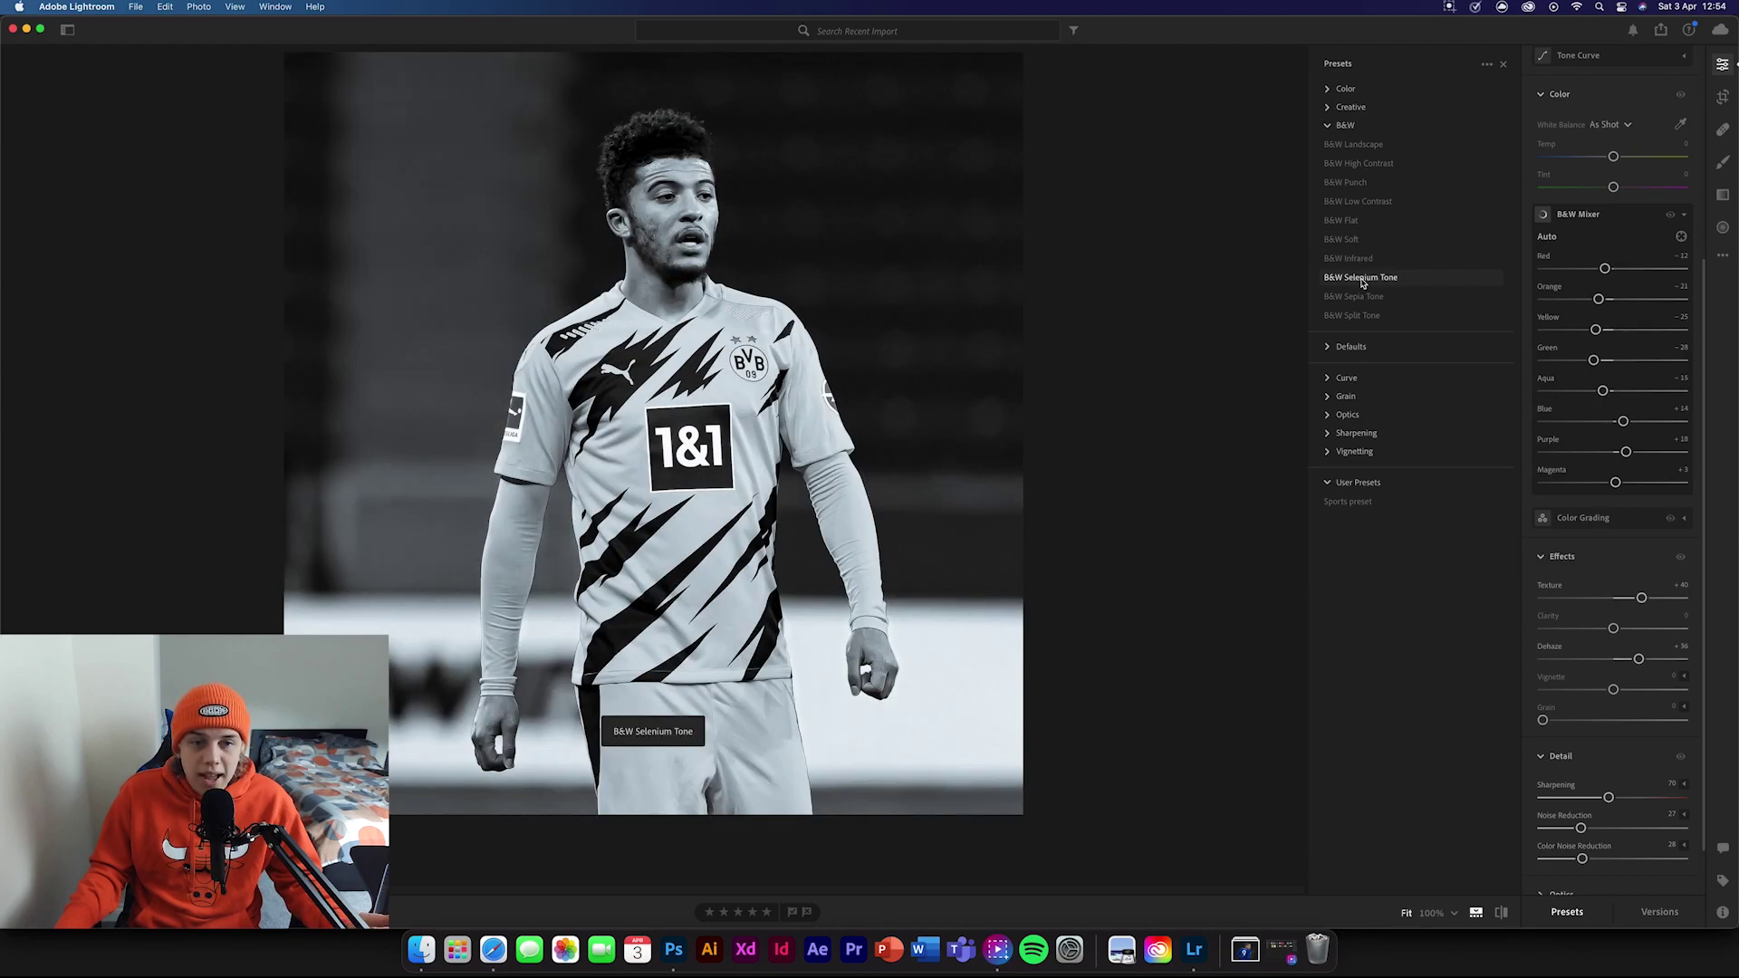
{"action": "left_click", "coordinate": [1339, 126]}
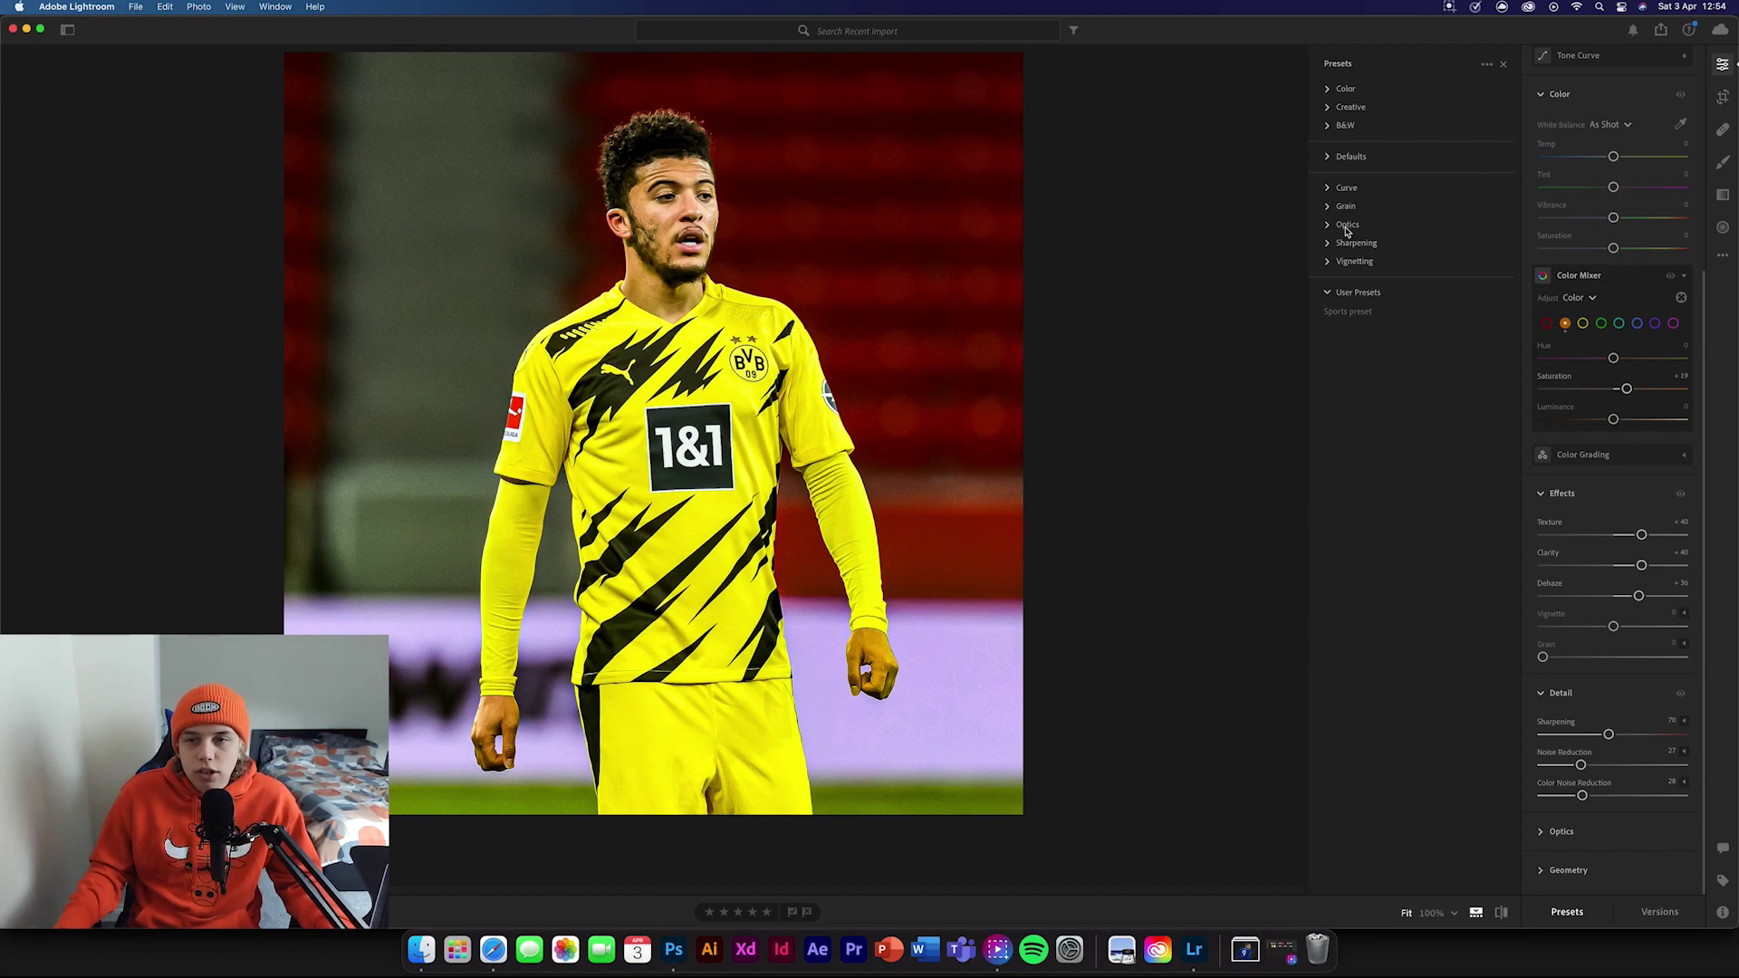
- Apply the Sports preset from User Presets to the photo
{"action": "left_click", "coordinate": [1335, 314]}
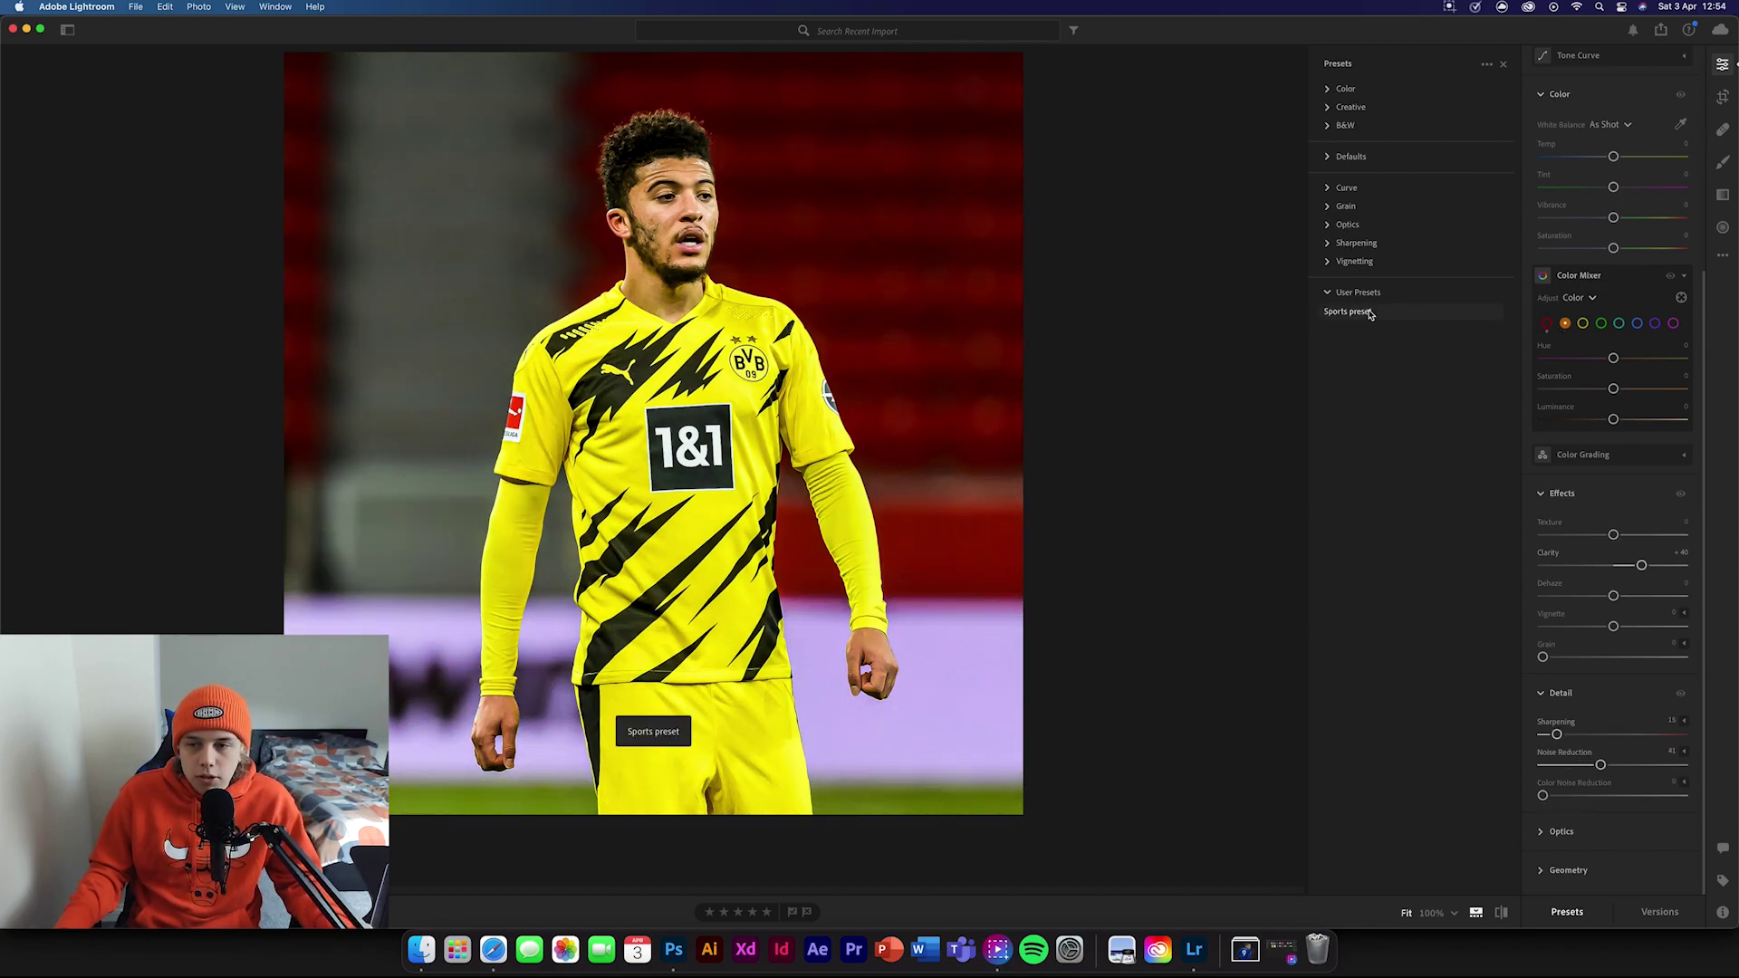
{"action": "left_click", "coordinate": [1368, 312]}
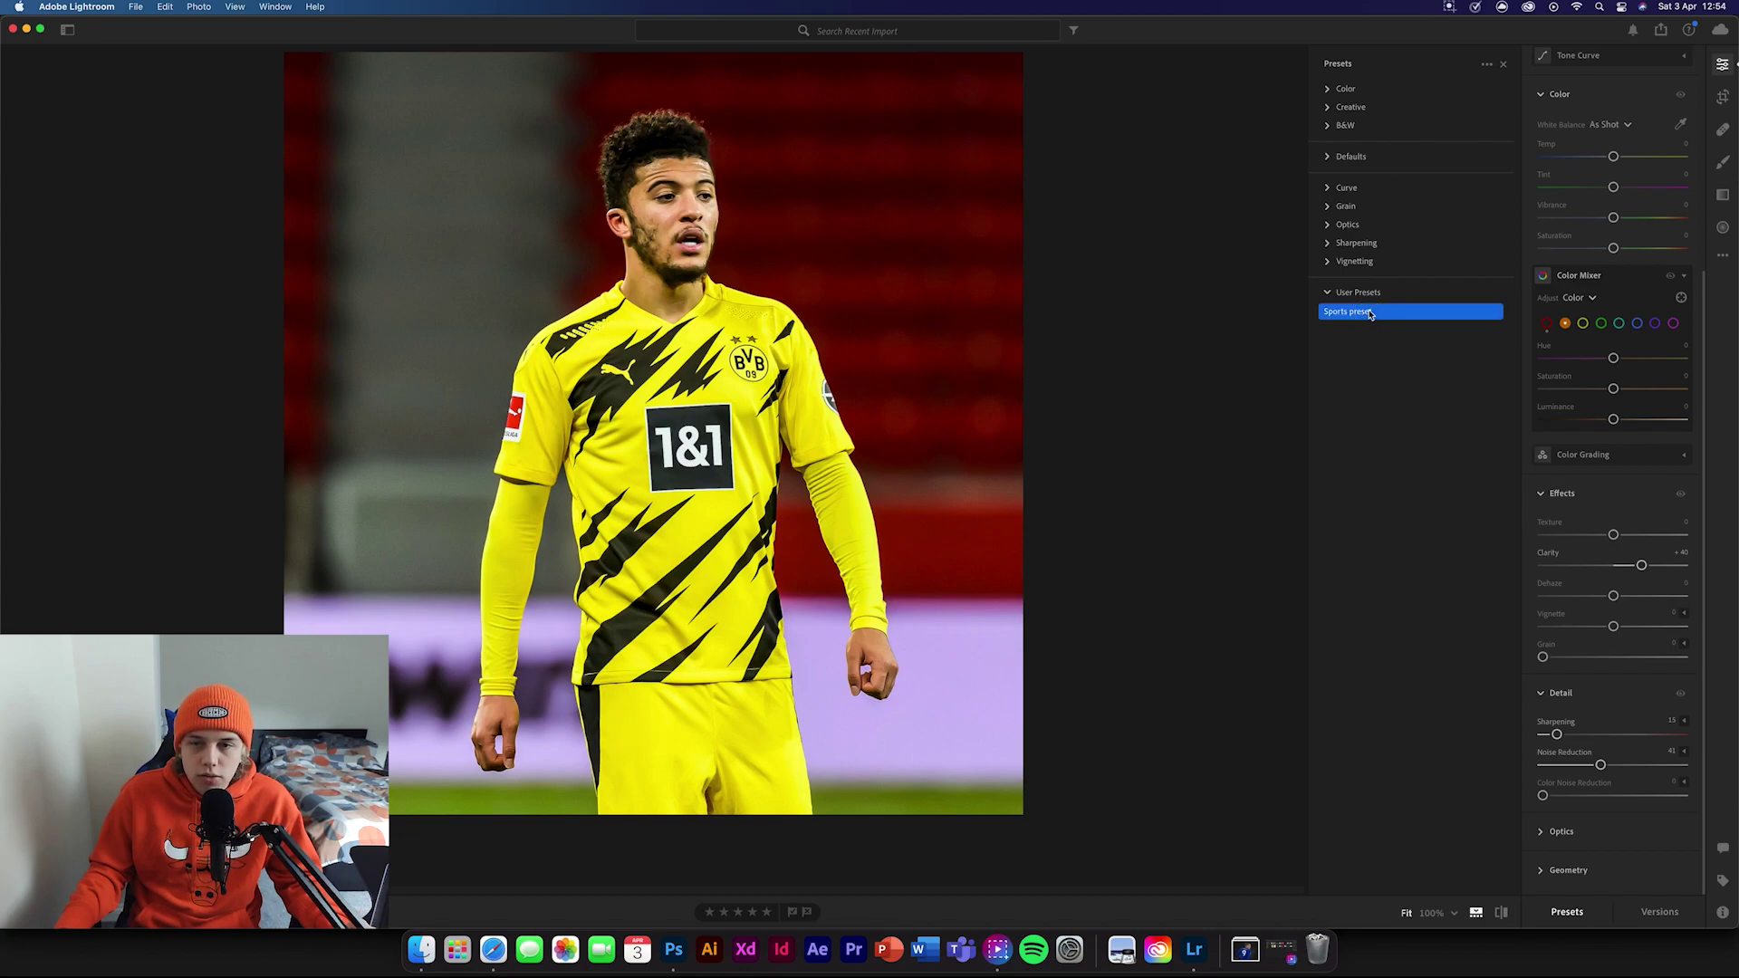
{"action": "scroll", "coordinate": [1594, 412], "scroll_direction": "up", "scroll_amount": 5}
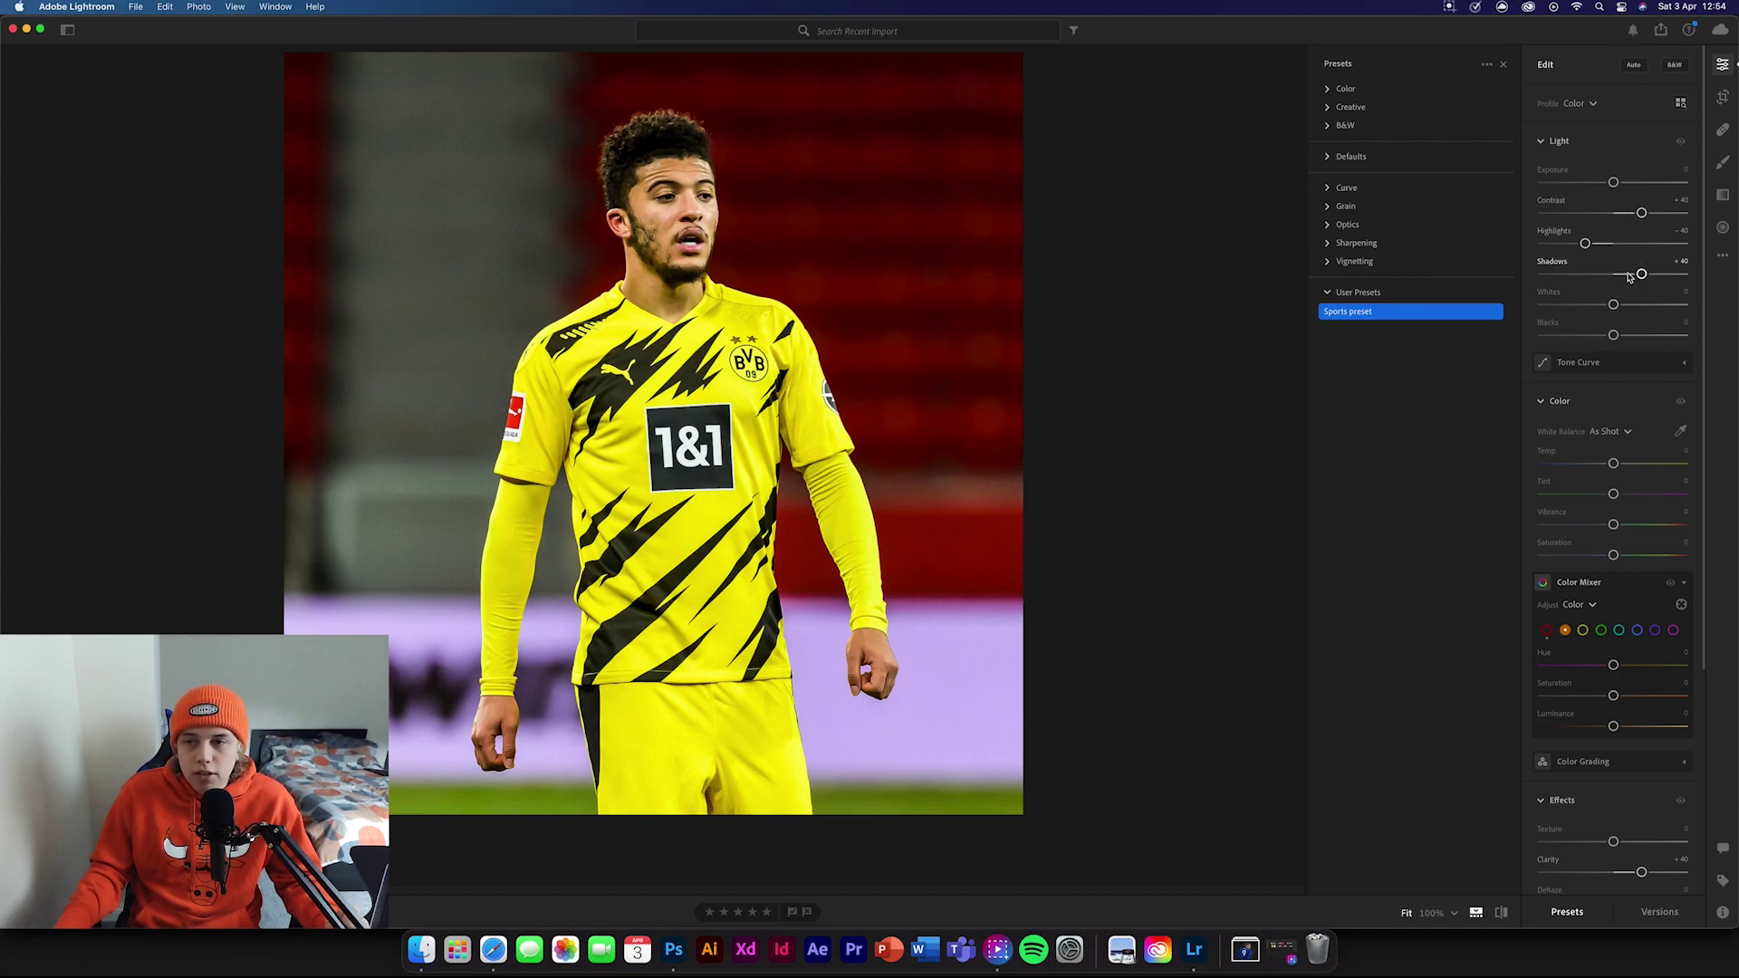
{"action": "scroll", "coordinate": [1590, 453], "scroll_direction": "down", "scroll_amount": 4}
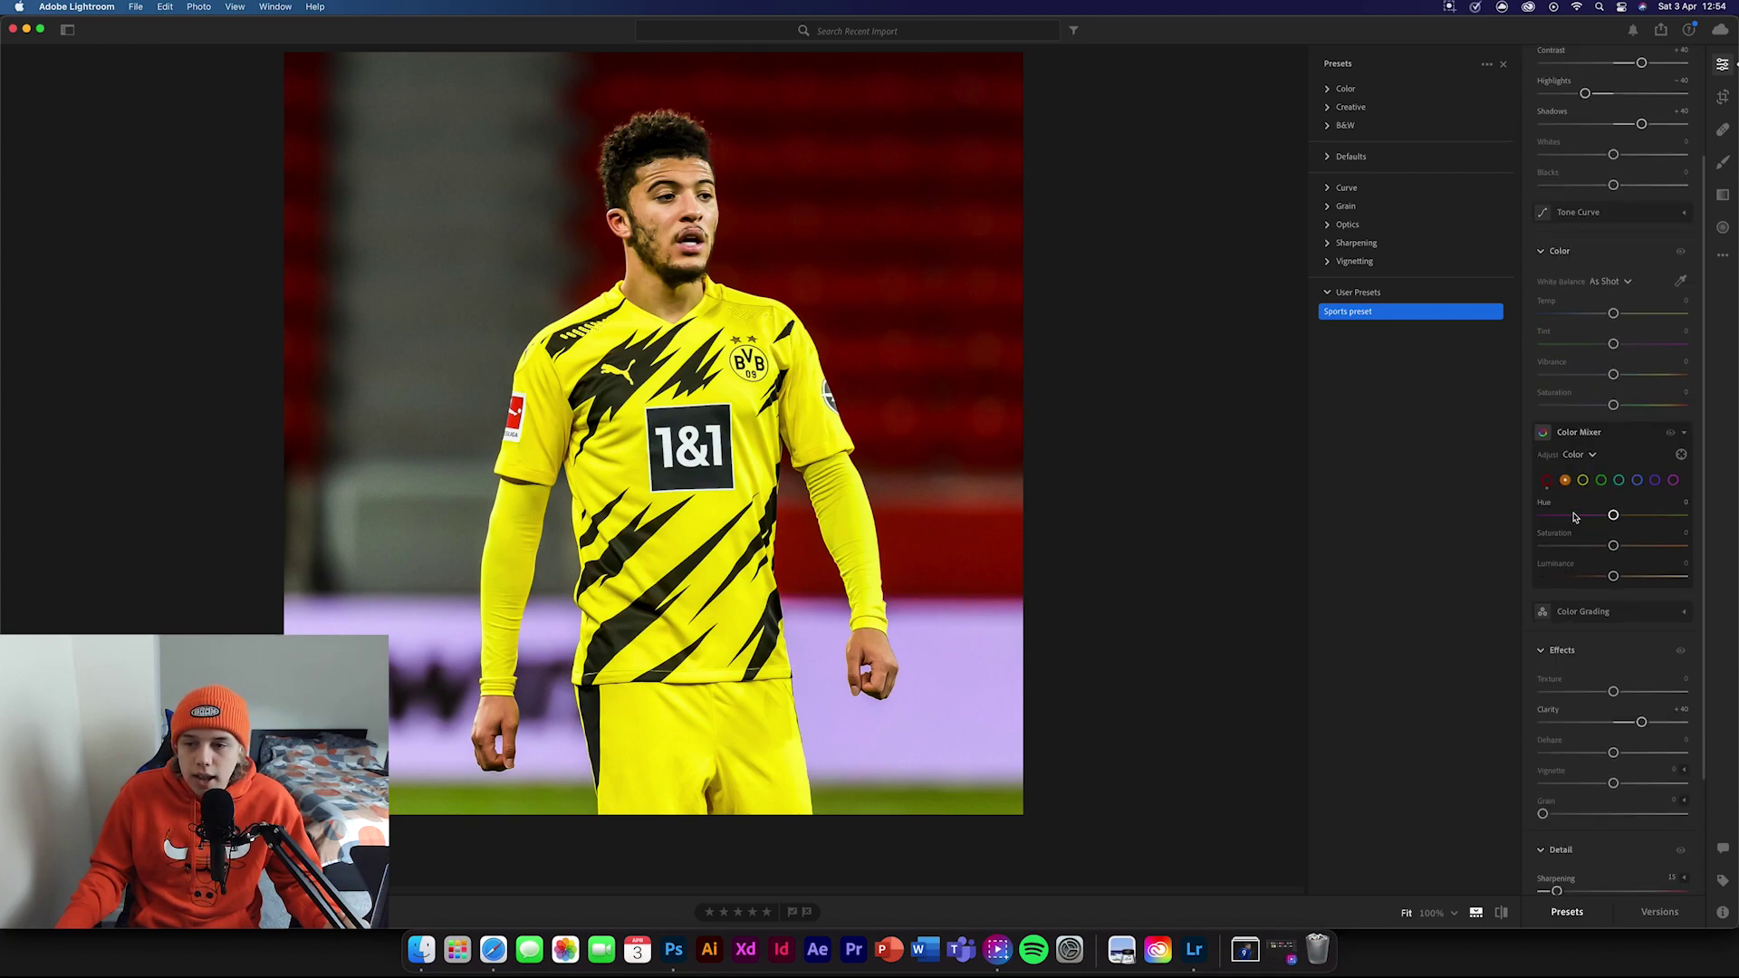
{"action": "left_click", "coordinate": [1547, 481]}
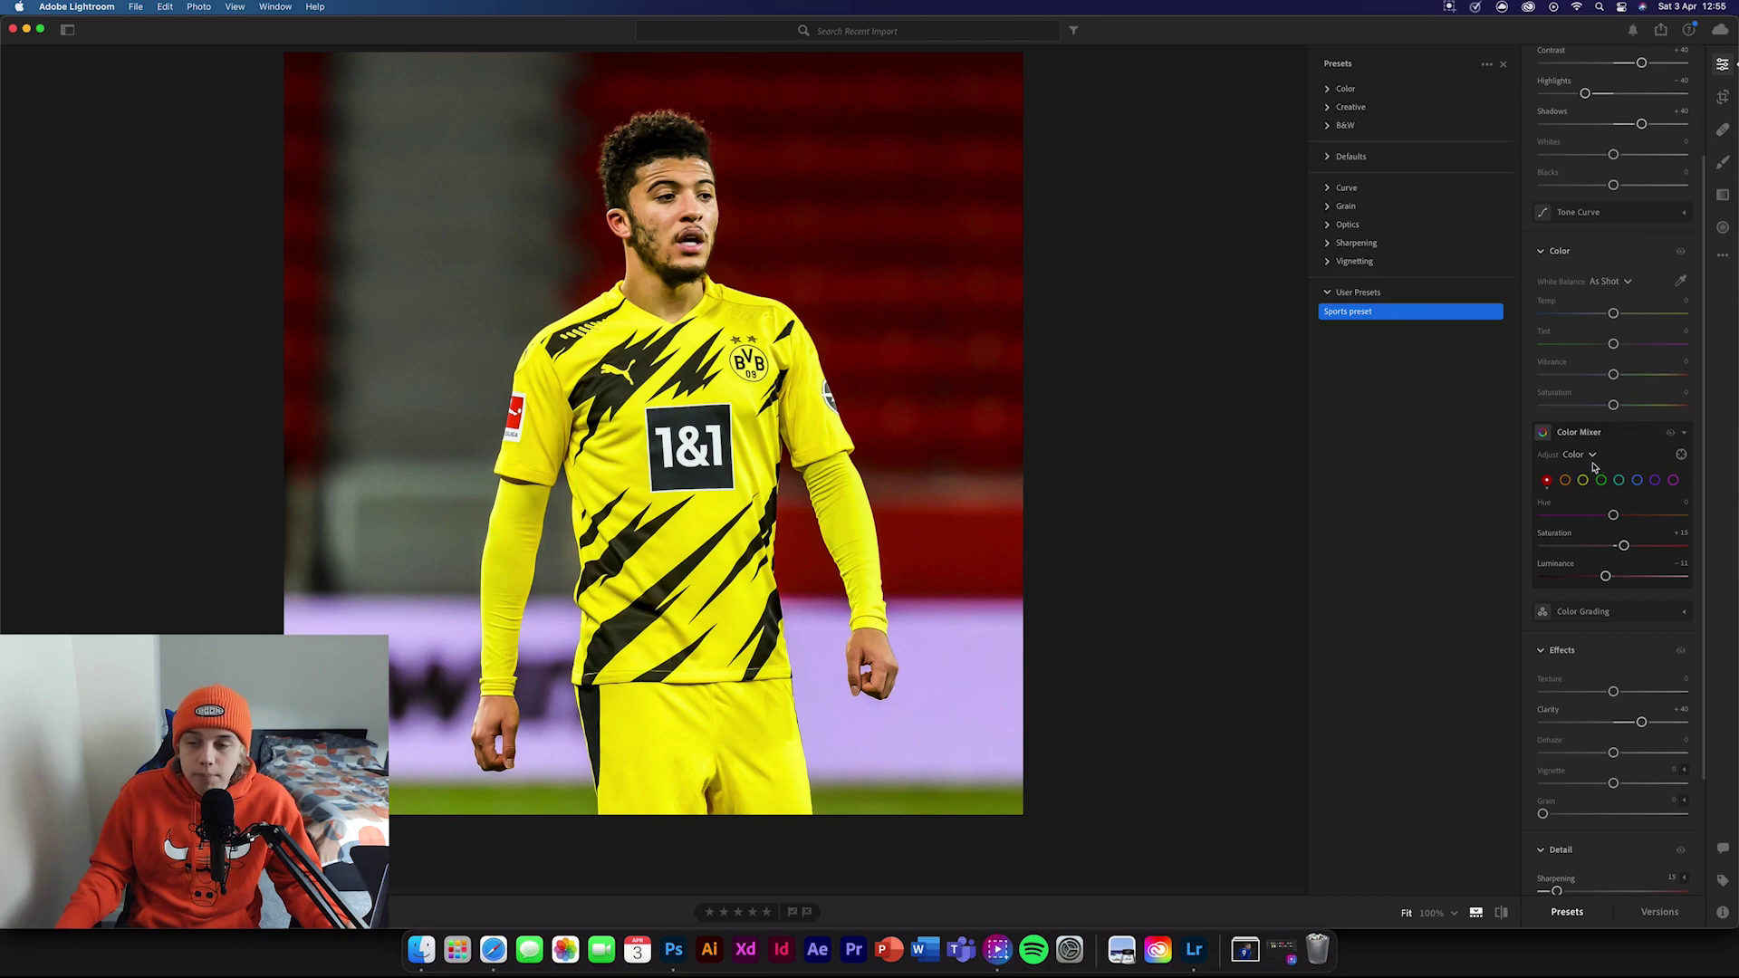
{"action": "scroll", "coordinate": [1594, 467], "scroll_direction": "down", "scroll_amount": 4}
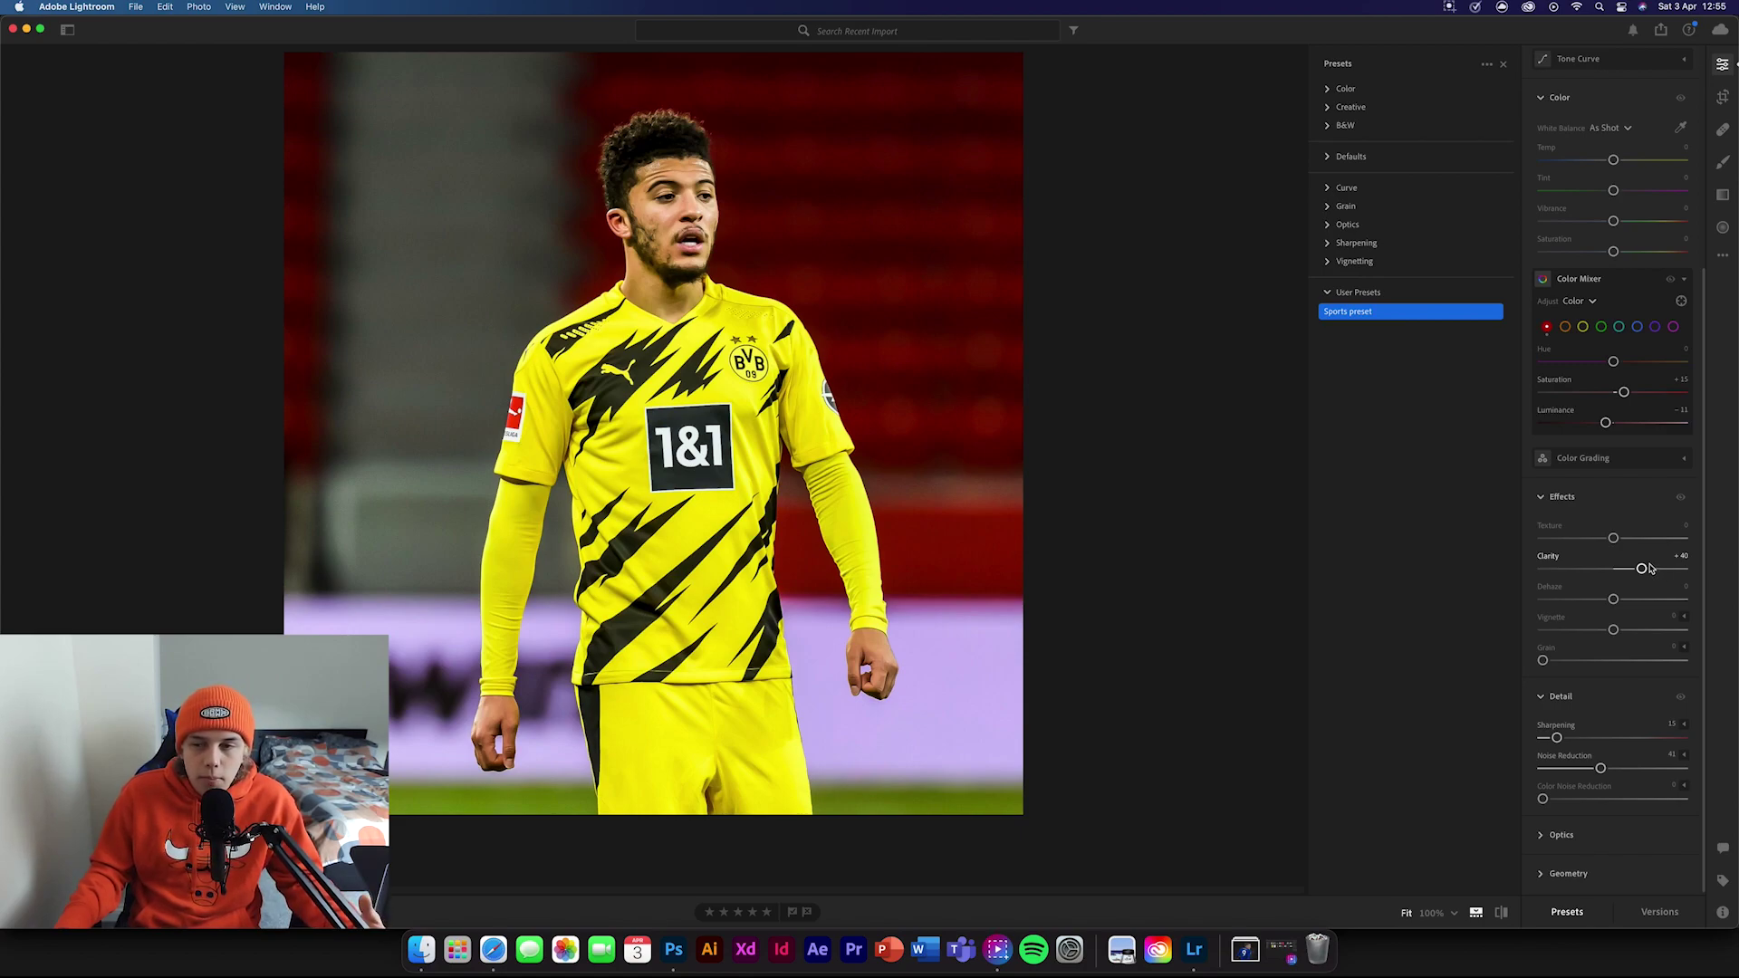
{"action": "scroll", "coordinate": [1540, 562], "scroll_direction": "down", "scroll_amount": 1}
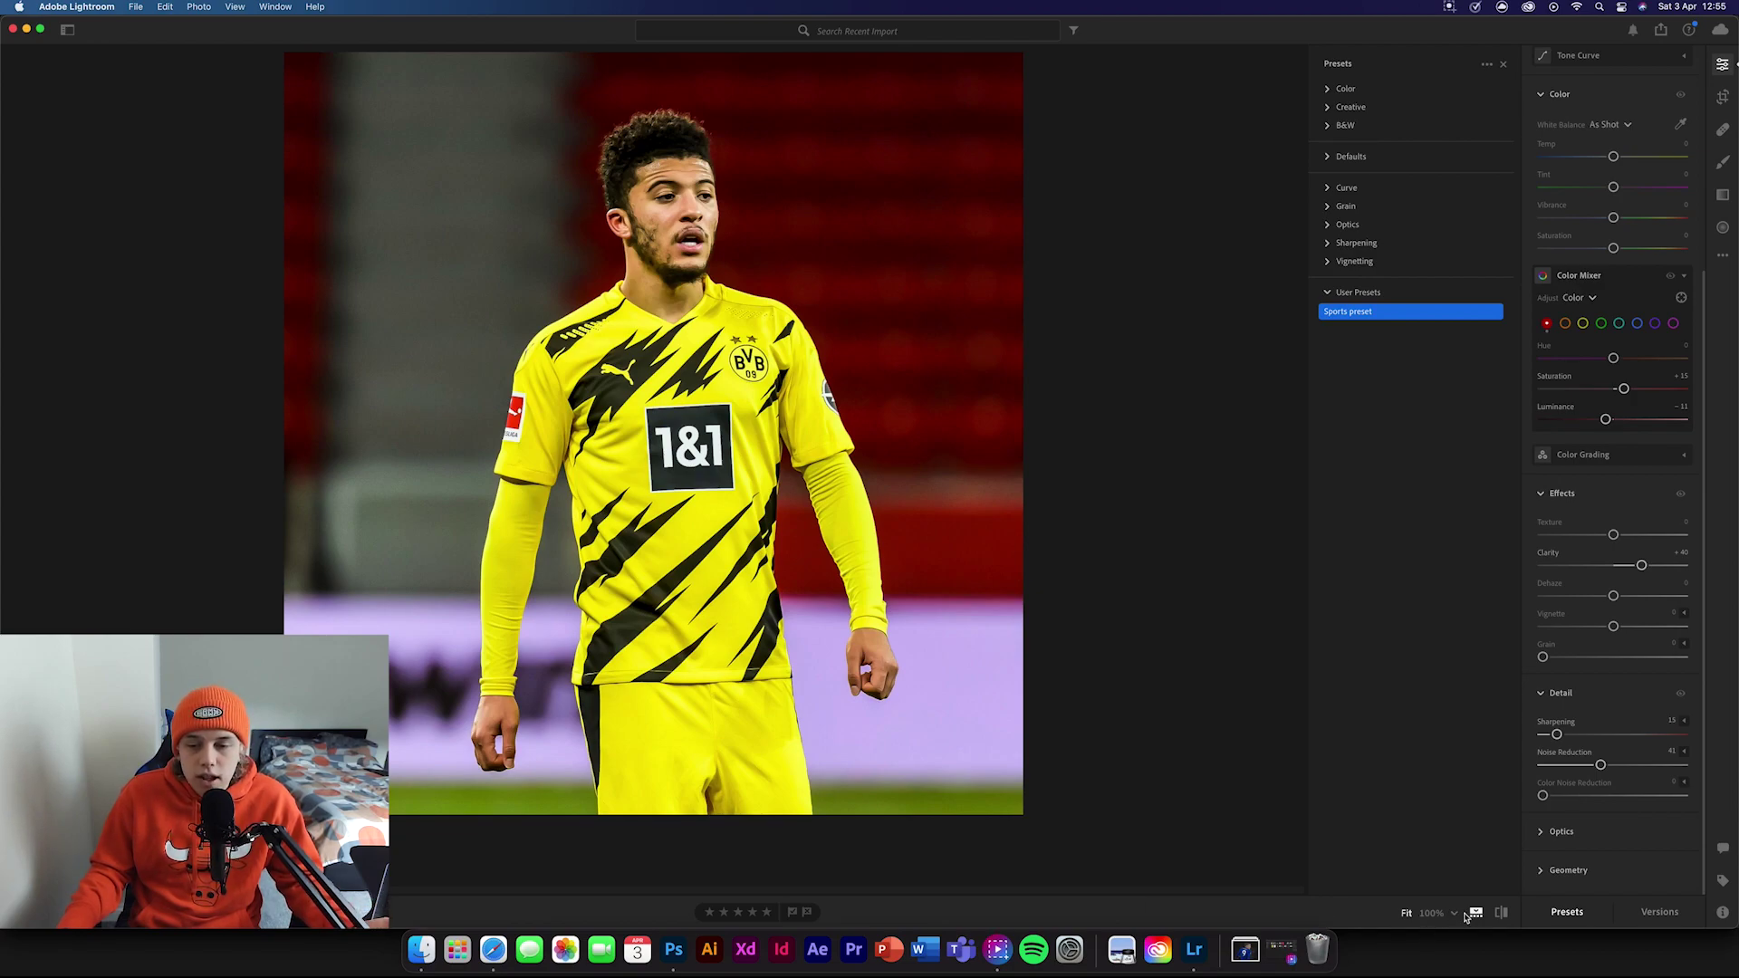
{"action": "left_click", "coordinate": [1502, 913]}
{"action": "left_click", "coordinate": [1501, 914]}
{"action": "left_click", "coordinate": [1501, 914]}
{"action": "left_click", "coordinate": [1501, 914]}
{"action": "left_click", "coordinate": [1501, 914]}
{"action": "left_click", "coordinate": [1501, 914]}
{"action": "left_click", "coordinate": [1501, 914]}
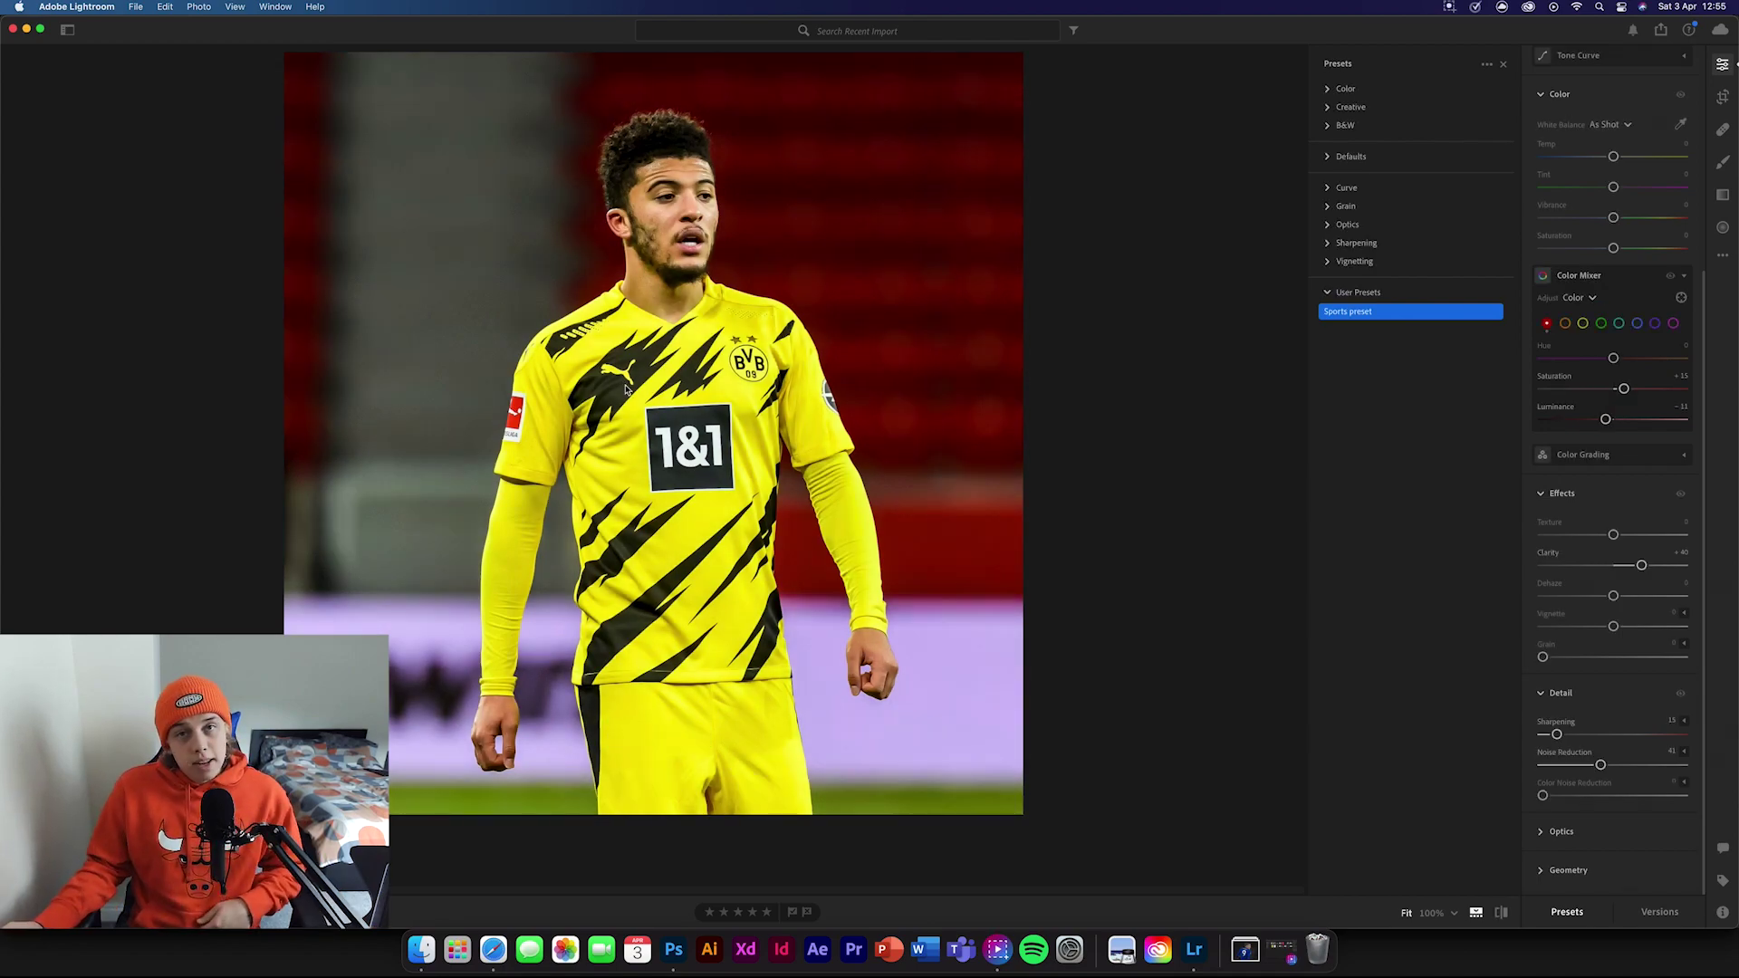